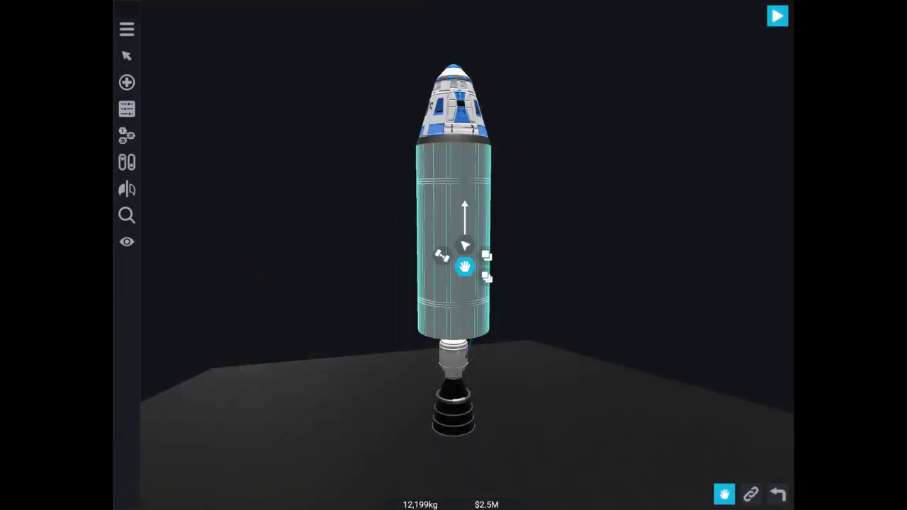
Delete the fuel tank and engine, leaving the 1,658 kg capsule, and show Move Part Tool settings
mouse_move(464, 266)
mouse_down()
mouse_move(749, 121)
mouse_move(772, 42)
mouse_up()
mouse_move(468, 156)
mouse_down()
mouse_move(619, 160)
mouse_move(784, 122)
mouse_up()
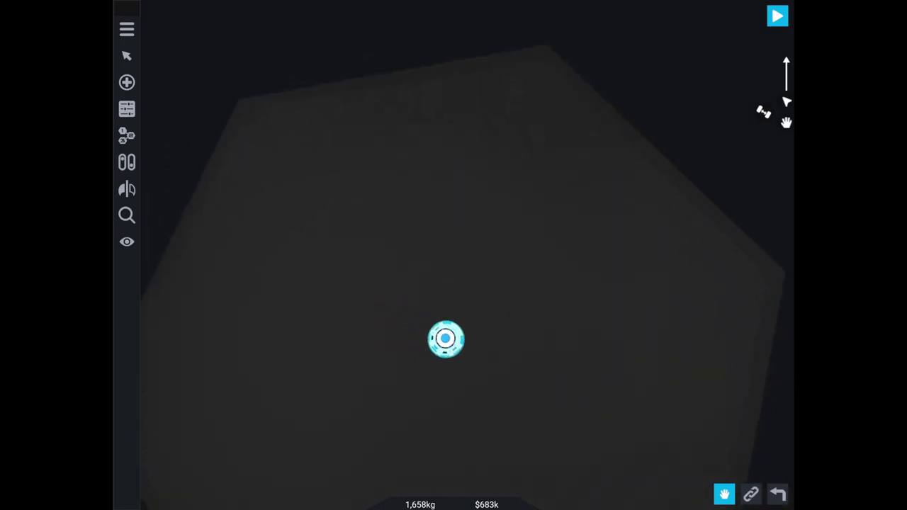
click(127, 29)
click(126, 56)
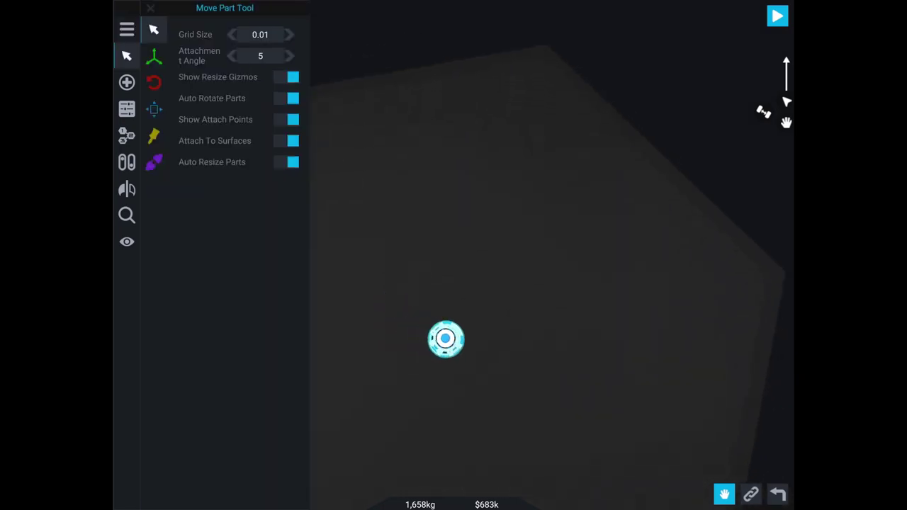
click(127, 82)
click(127, 55)
click(154, 56)
click(154, 29)
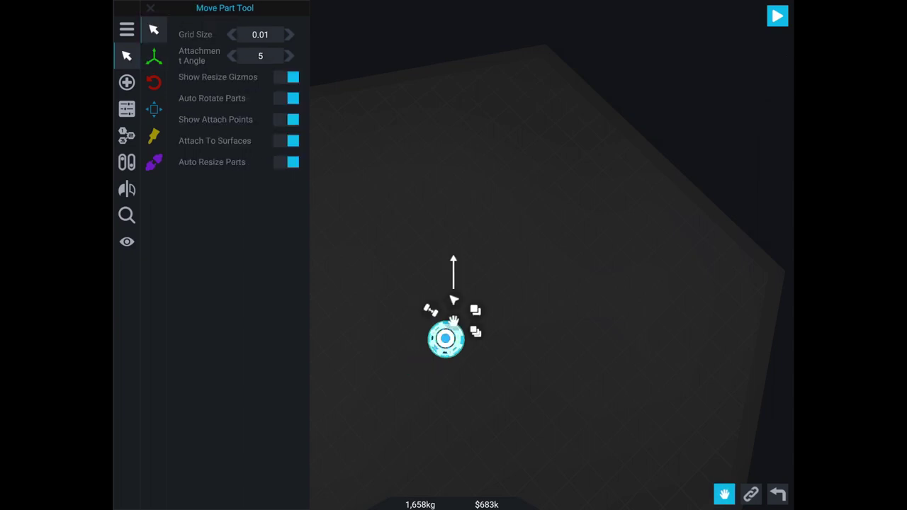
Add a fuel tank cylinder from the Structural parts beside the capsule
click(127, 29)
click(127, 82)
click(153, 82)
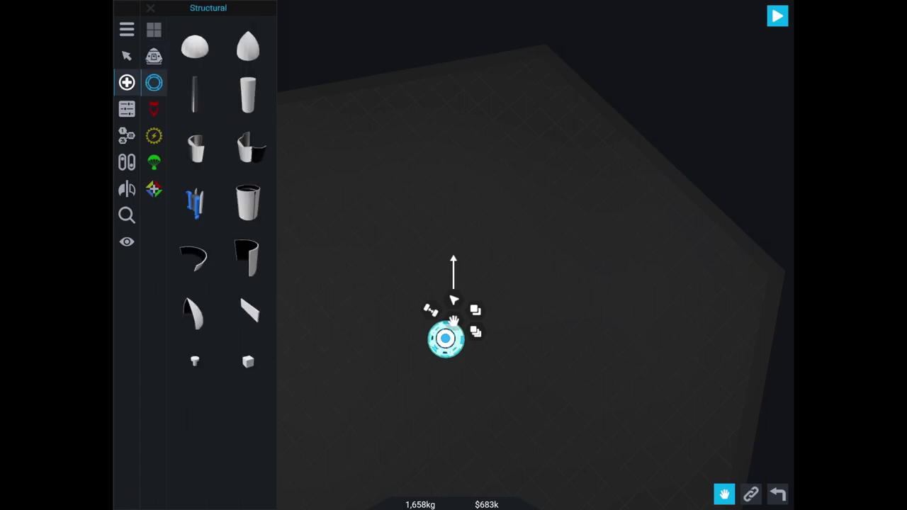
mouse_move(248, 94)
mouse_down()
mouse_move(536, 71)
mouse_move(542, 263)
mouse_move(506, 263)
mouse_up()
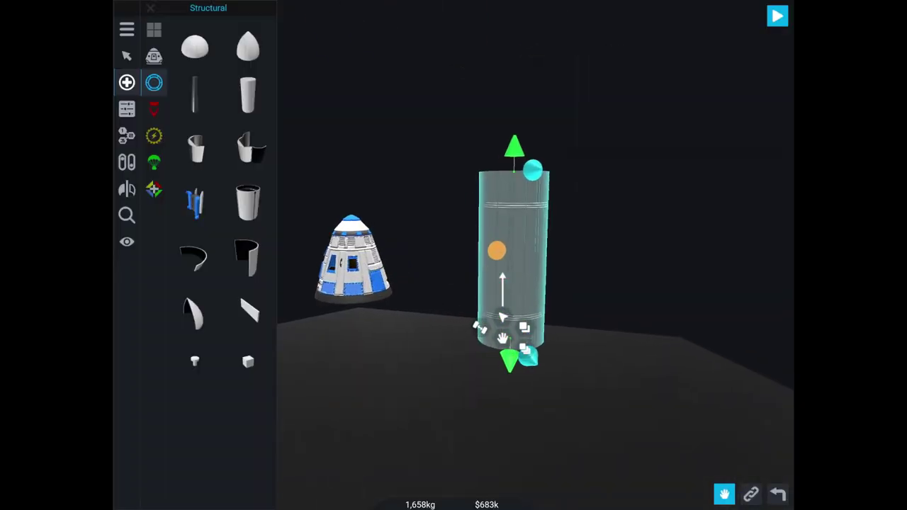
Reposition the fuel tank next to the capsule and shorten it to 1.33 m
click(154, 136)
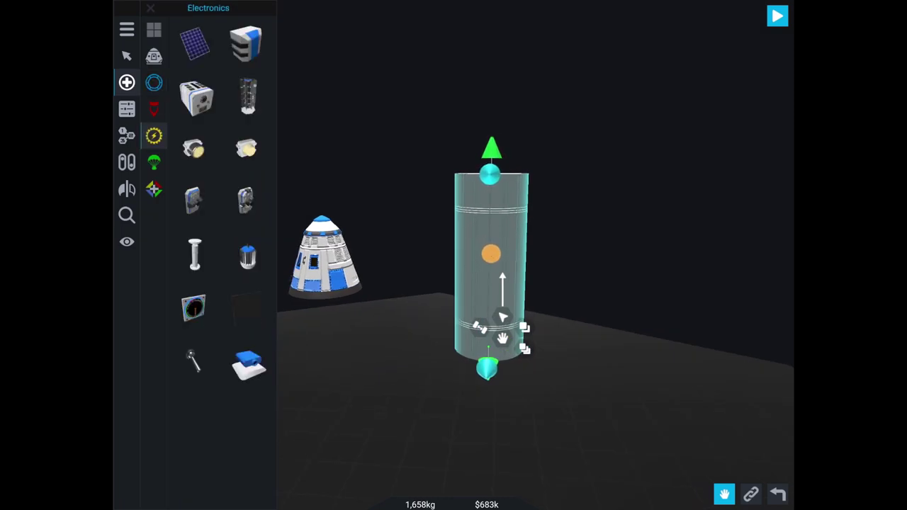
click(153, 109)
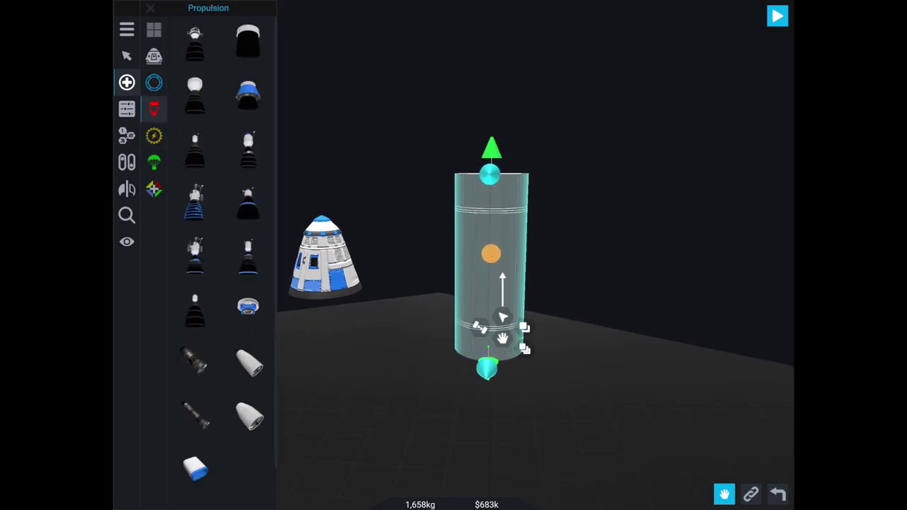
drag(603, 269, 624, 326)
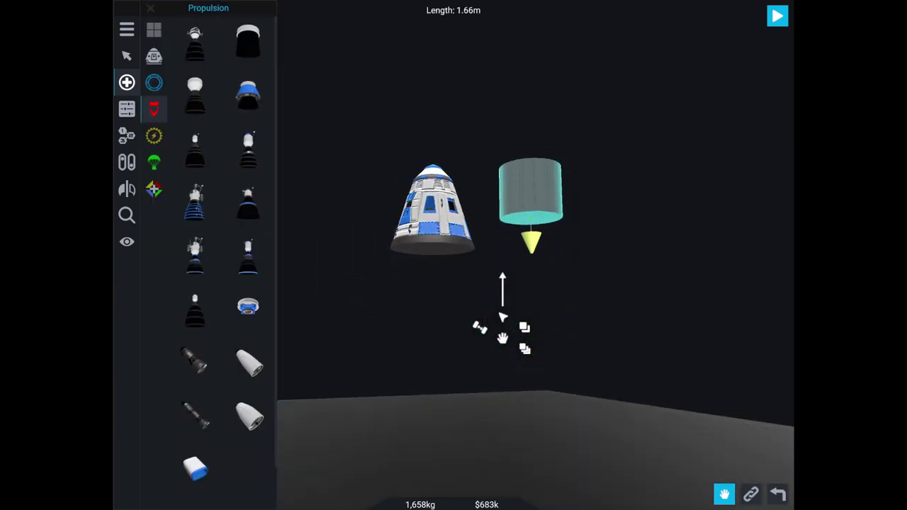
mouse_move(637, 270)
mouse_down()
mouse_move(651, 382)
mouse_move(650, 354)
mouse_move(709, 347)
mouse_up()
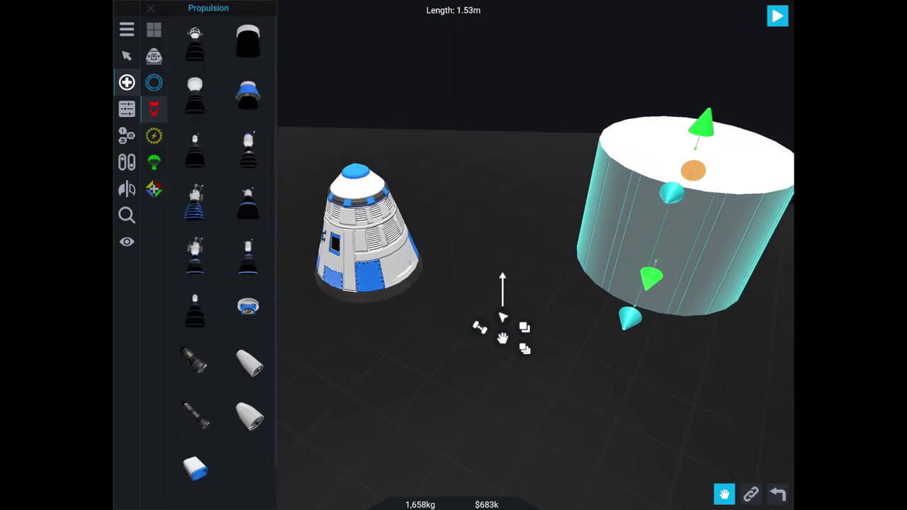
mouse_move(606, 296)
mouse_down()
mouse_move(383, 330)
mouse_move(359, 421)
mouse_move(330, 440)
mouse_up()
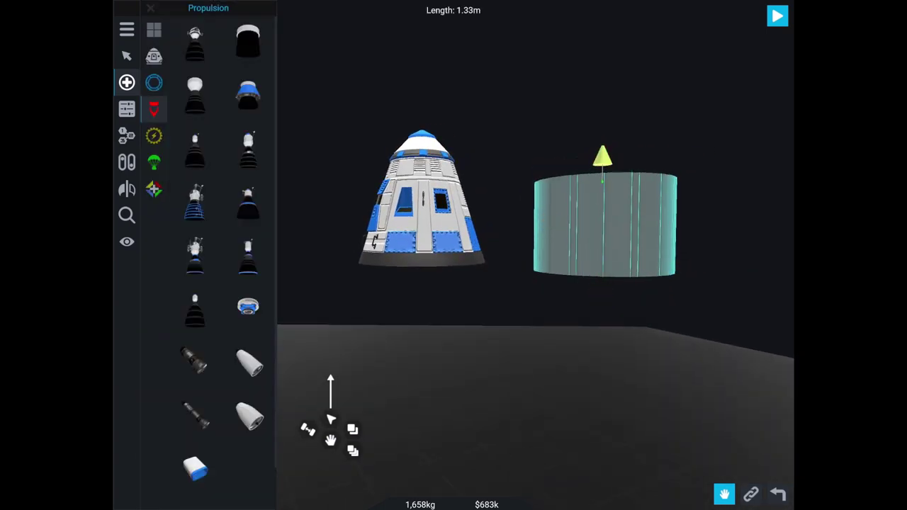
Bring a docking port from the Command parts and drop it below the tank
click(153, 56)
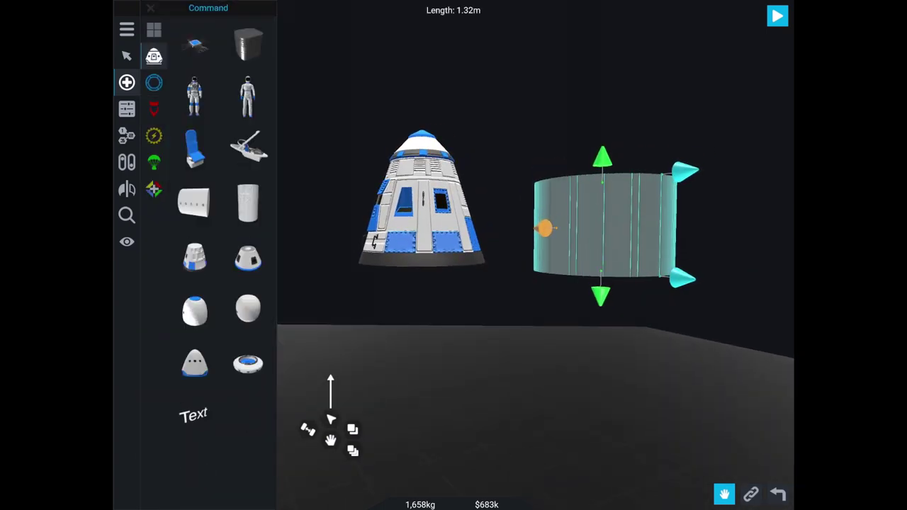
drag(248, 362, 536, 306)
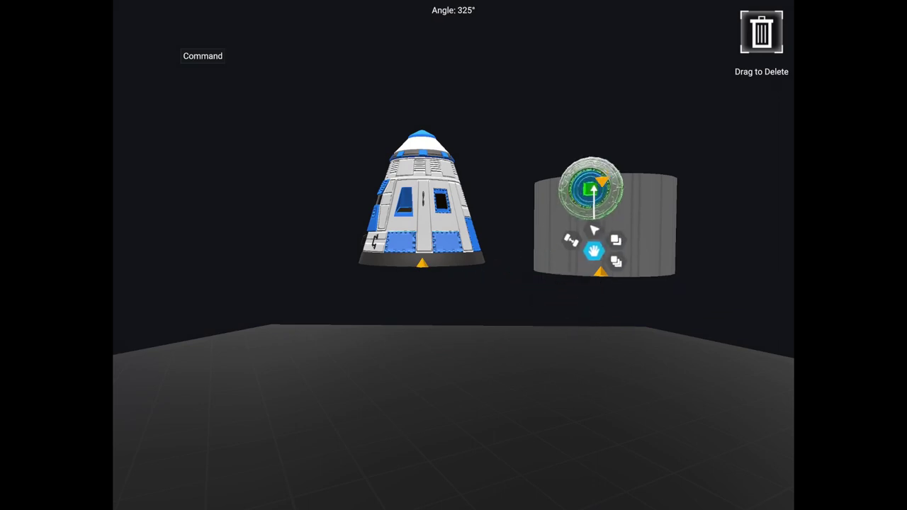
drag(604, 229, 603, 229)
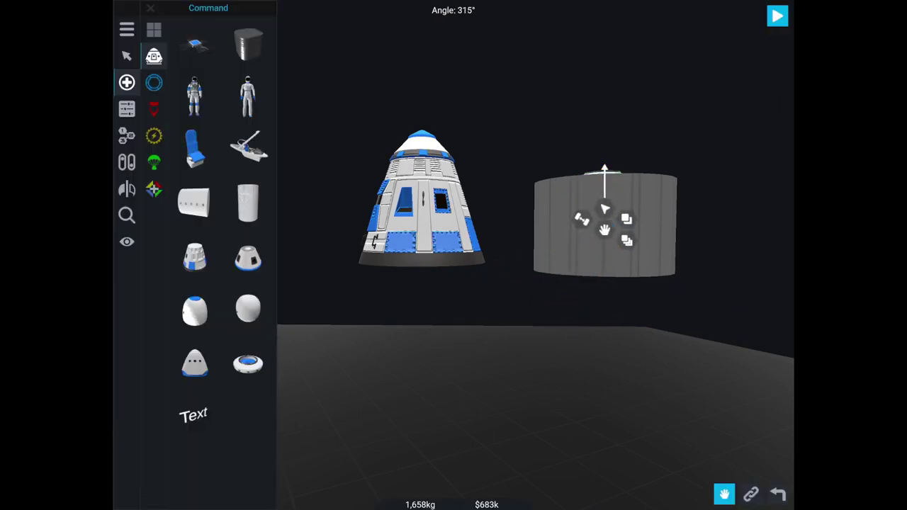
drag(247, 362, 468, 348)
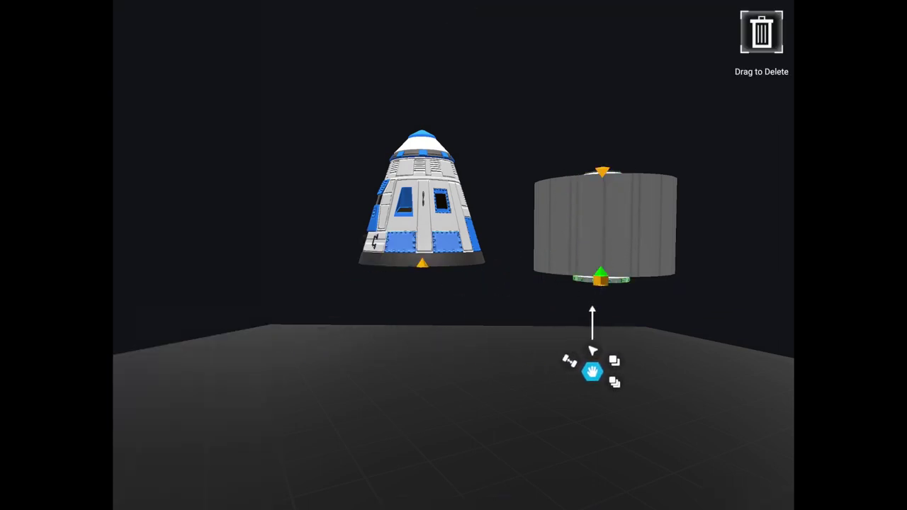
drag(587, 320, 584, 352)
Flip the docking port 180° on Z and attach it to the cylinder's top
click(126, 55)
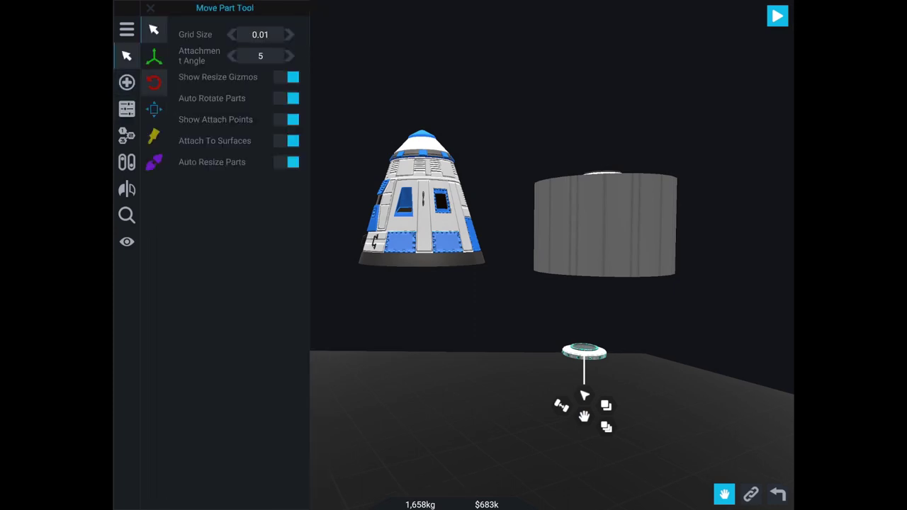
click(154, 82)
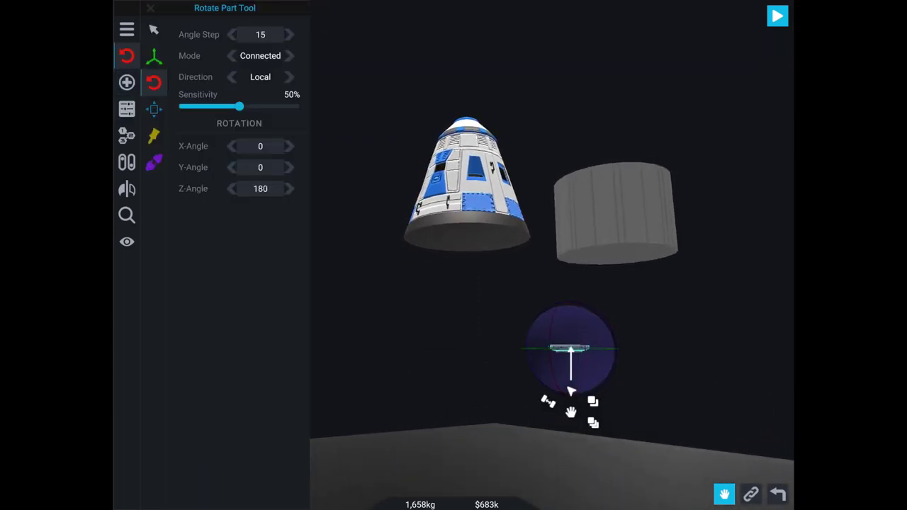
mouse_move(570, 412)
mouse_down()
mouse_move(633, 396)
mouse_move(622, 318)
mouse_up()
click(611, 194)
drag(496, 368, 425, 319)
click(127, 82)
click(127, 108)
click(127, 56)
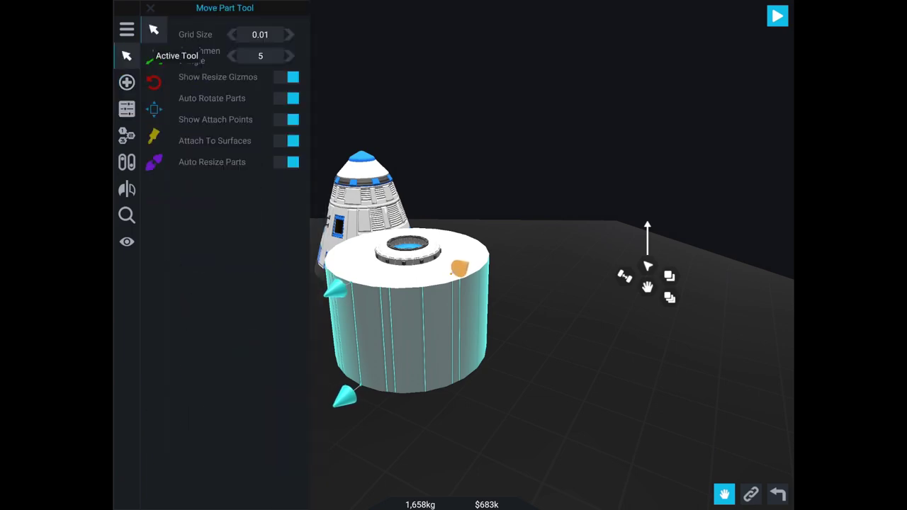
Shrink the tank's radius and try the Hexagonal texture in Part Properties
drag(552, 319, 453, 304)
scroll(552, 283, up, 4)
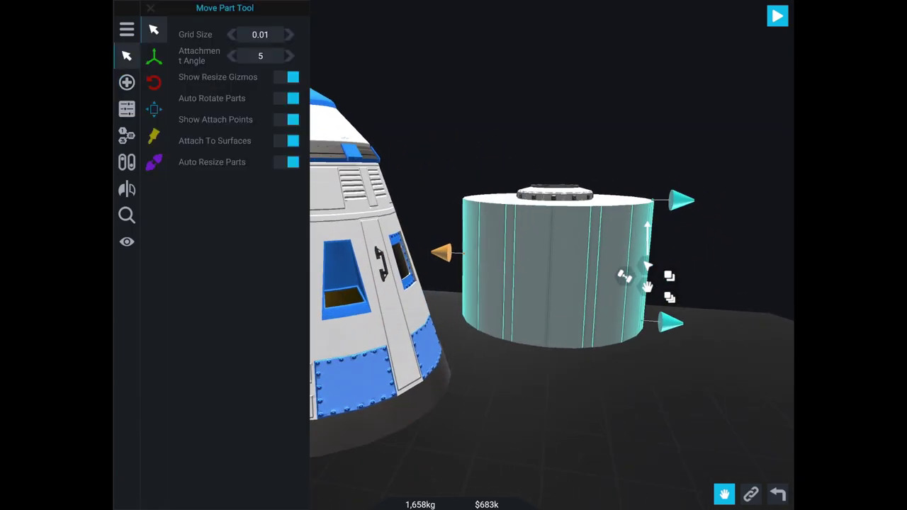
drag(441, 253, 478, 254)
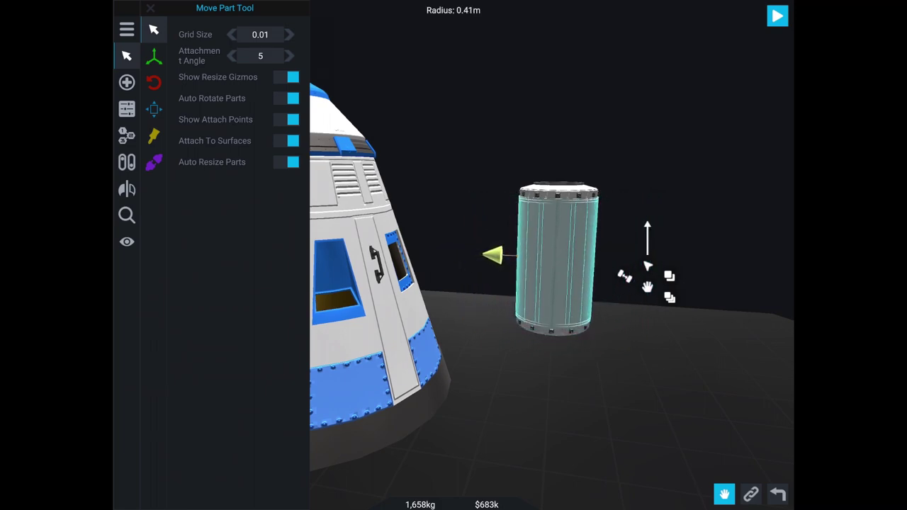
drag(708, 396, 652, 368)
click(127, 82)
click(127, 108)
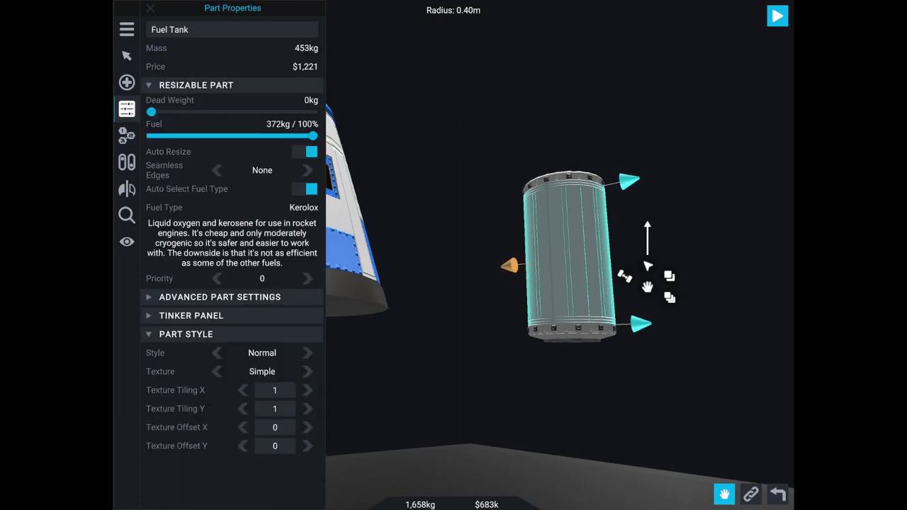
click(306, 372)
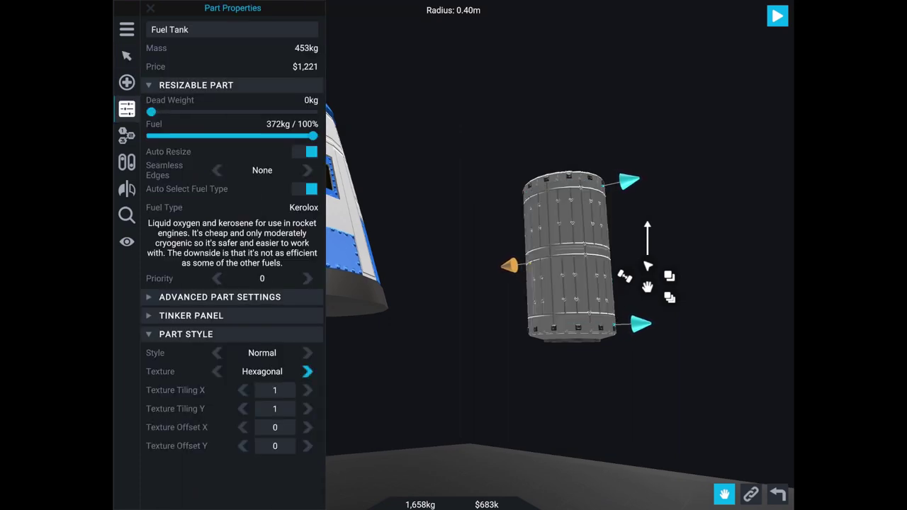
Widen the fuel tank to a 0.50 m radius, giving 663 kg with 559 kg fuel
drag(567, 390, 411, 389)
drag(567, 389, 496, 390)
drag(620, 301, 638, 299)
drag(496, 319, 496, 397)
drag(615, 373, 622, 372)
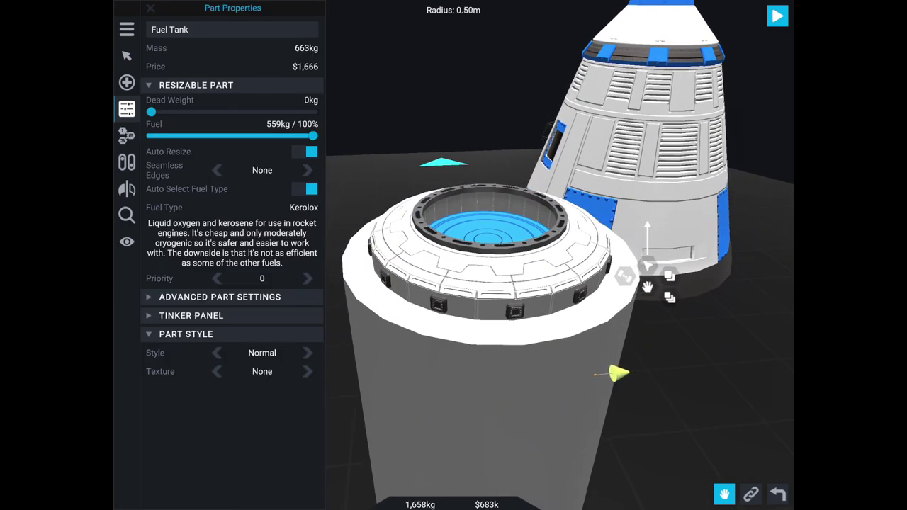
Attach a Fairing Base onto the docking port and flatten it to about 0.12 m
click(127, 82)
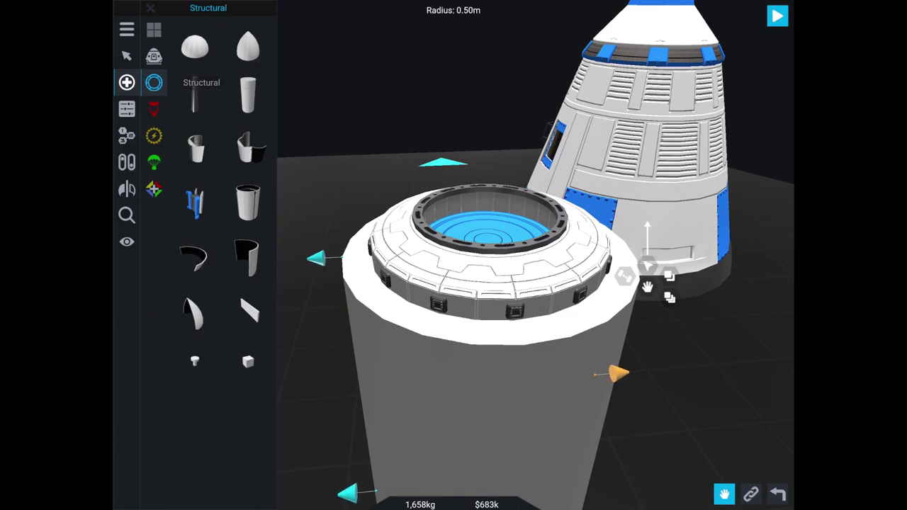
mouse_move(248, 200)
mouse_down()
mouse_move(323, 212)
mouse_move(506, 202)
mouse_move(512, 220)
mouse_up()
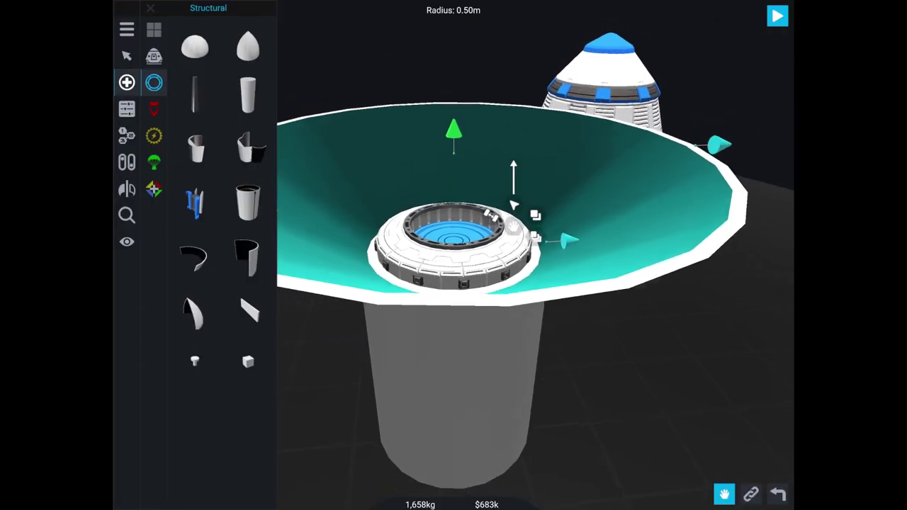
mouse_move(719, 141)
mouse_down()
mouse_move(698, 151)
mouse_move(556, 161)
mouse_up()
drag(453, 147, 453, 209)
drag(673, 397, 702, 311)
drag(564, 199, 567, 199)
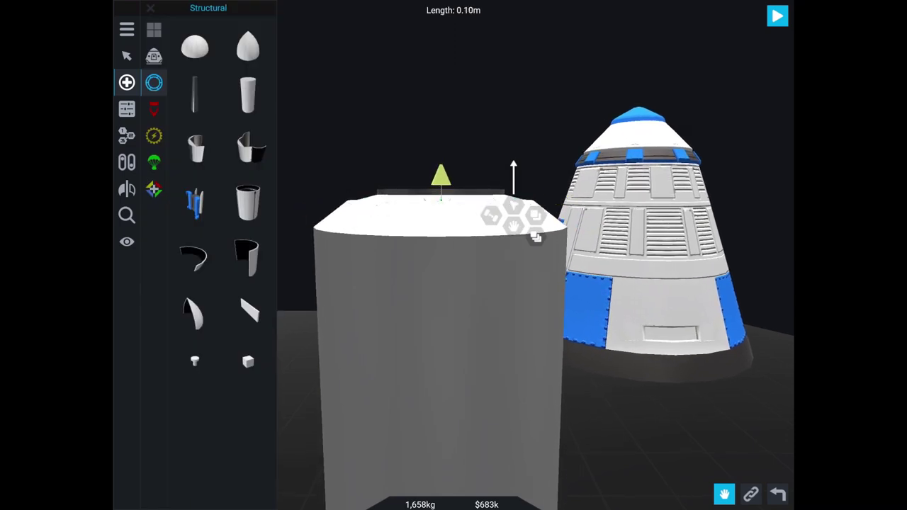
mouse_move(453, 106)
mouse_down()
mouse_move(454, 220)
mouse_move(439, 319)
mouse_move(453, 177)
mouse_up()
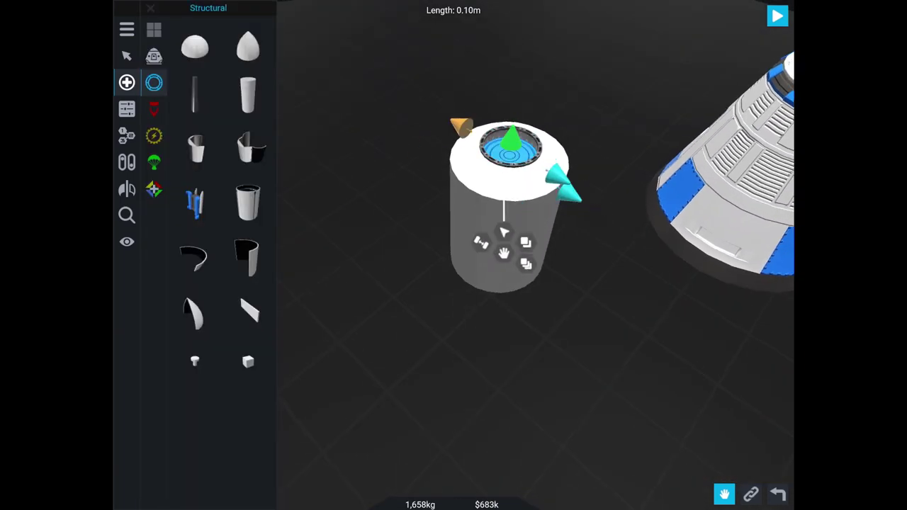
Clone the Fairing Base and flip the copy 180° on Y
mouse_move(524, 242)
mouse_down()
mouse_move(566, 238)
mouse_move(486, 344)
mouse_up()
mouse_move(638, 390)
mouse_down()
mouse_move(638, 248)
mouse_move(602, 248)
mouse_up()
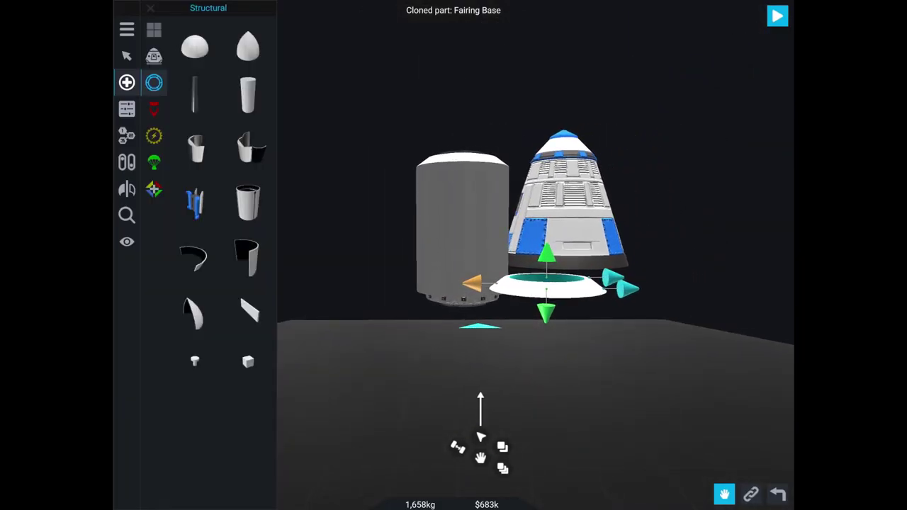
click(127, 56)
click(126, 109)
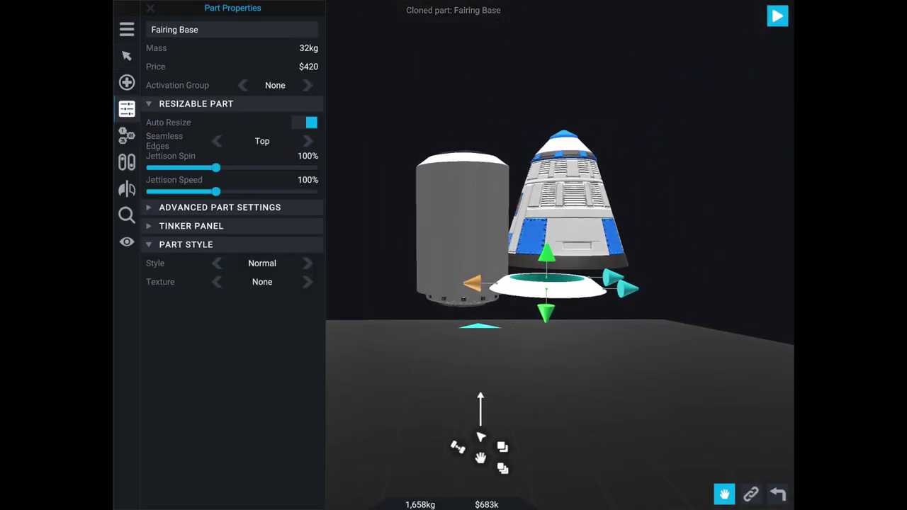
click(126, 56)
click(154, 82)
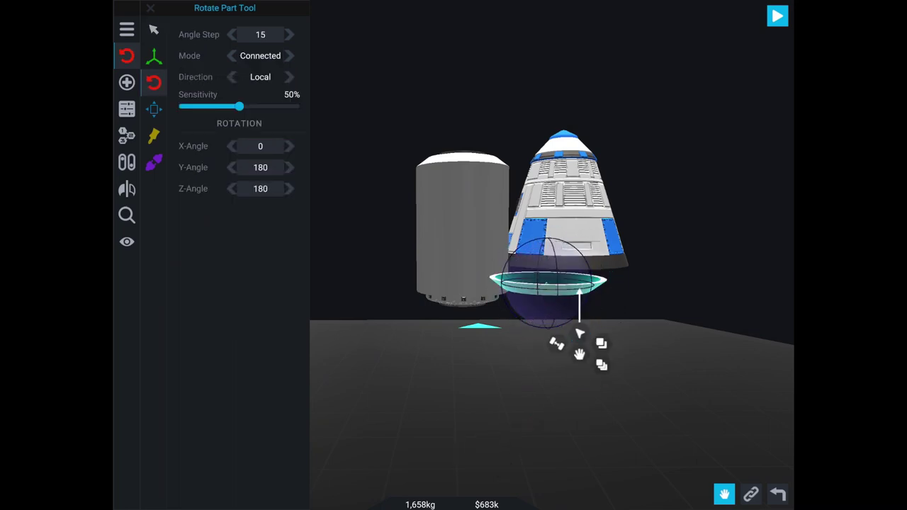
Move the flipped fairing base copy onto the cylinder's bottom
drag(709, 283, 637, 213)
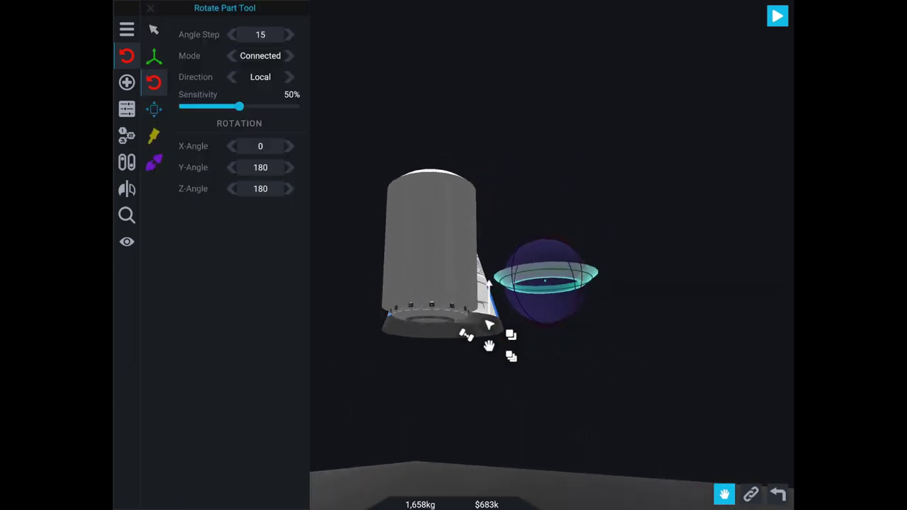
click(154, 29)
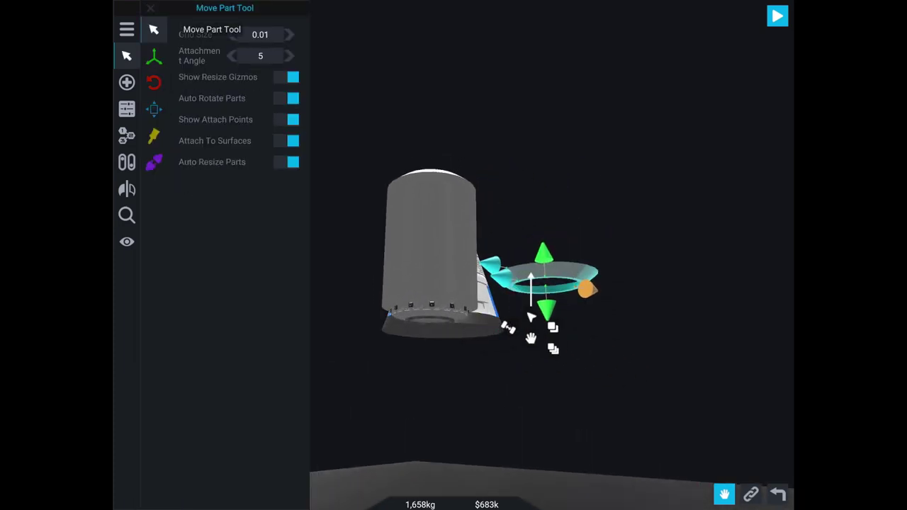
drag(531, 339, 494, 370)
drag(417, 383, 417, 383)
drag(283, 248, 481, 248)
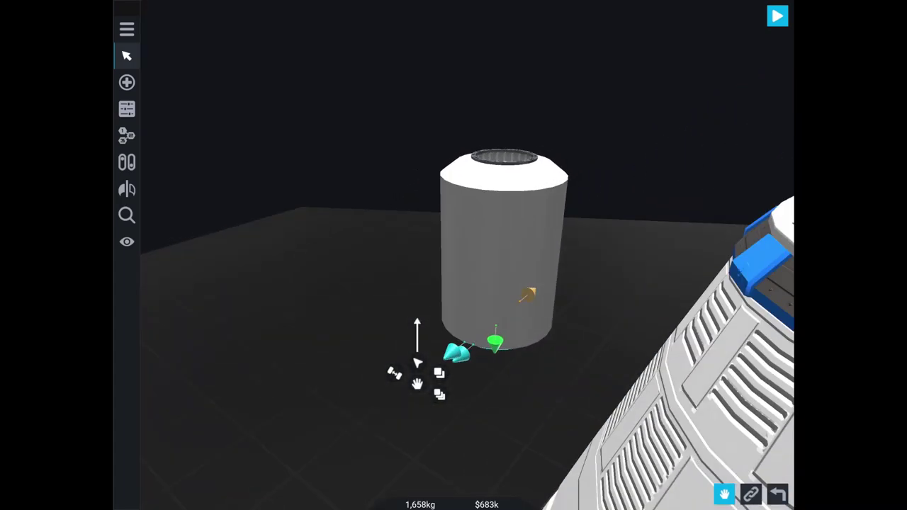
Rotate the cylinder assembly to a Z-Angle of 90 so the port faces sideways
click(126, 56)
click(439, 269)
drag(463, 330, 551, 287)
click(154, 82)
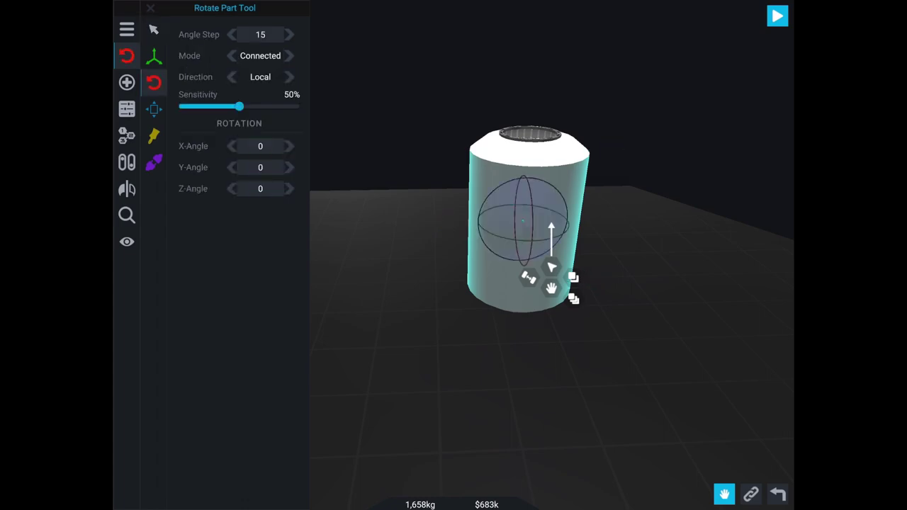
mouse_move(496, 241)
mouse_down()
mouse_move(527, 202)
mouse_move(510, 220)
mouse_move(517, 213)
mouse_up()
mouse_move(354, 389)
mouse_down()
mouse_move(673, 390)
mouse_move(425, 390)
mouse_move(538, 383)
mouse_up()
Browse the Control & Descent parts, symmetry settings and part properties panels
click(126, 55)
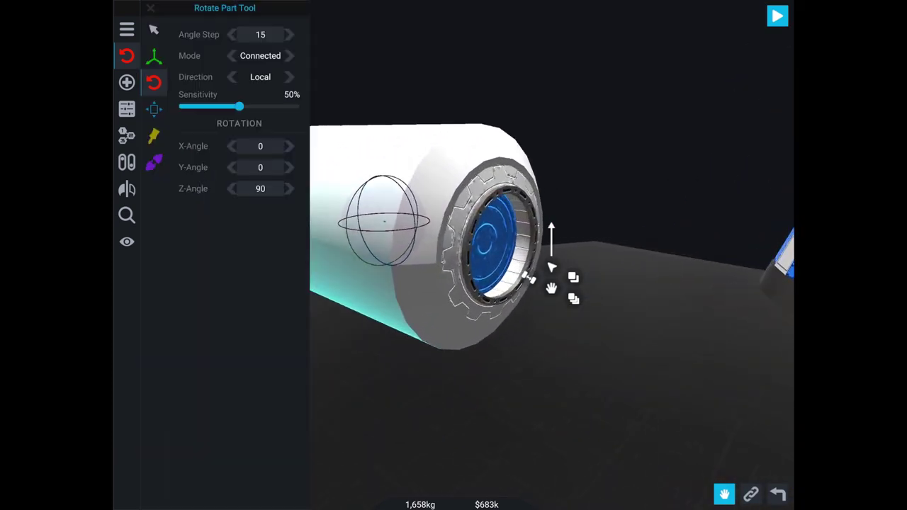
click(127, 82)
click(154, 162)
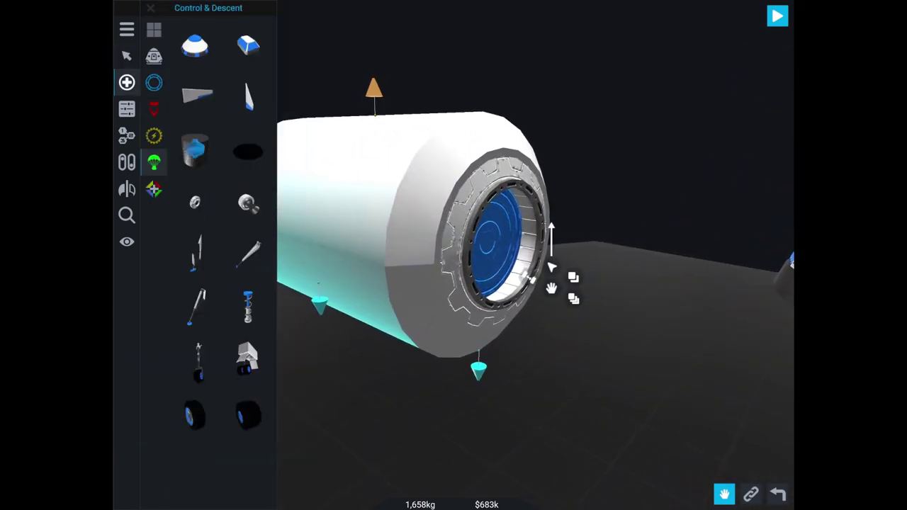
click(126, 189)
click(126, 108)
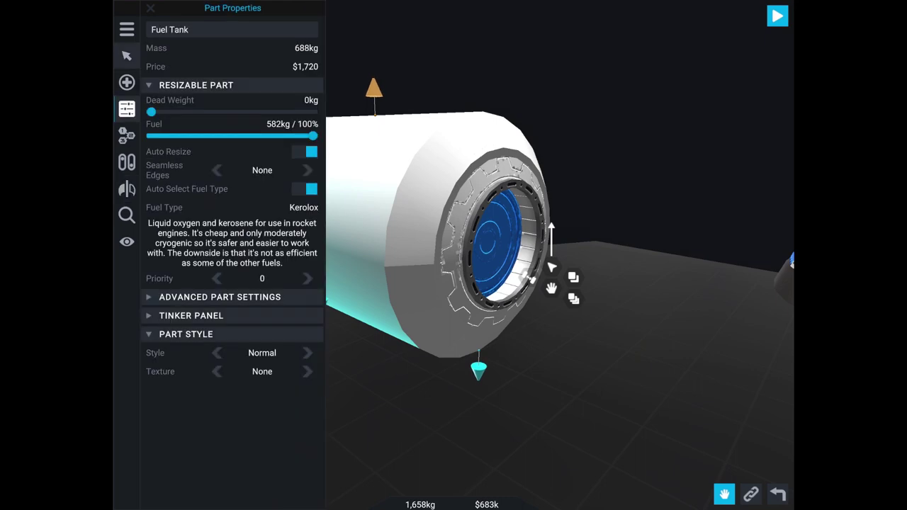
click(127, 109)
click(126, 82)
Paint the port's blue inner disc with the Glass Exterior material
click(126, 55)
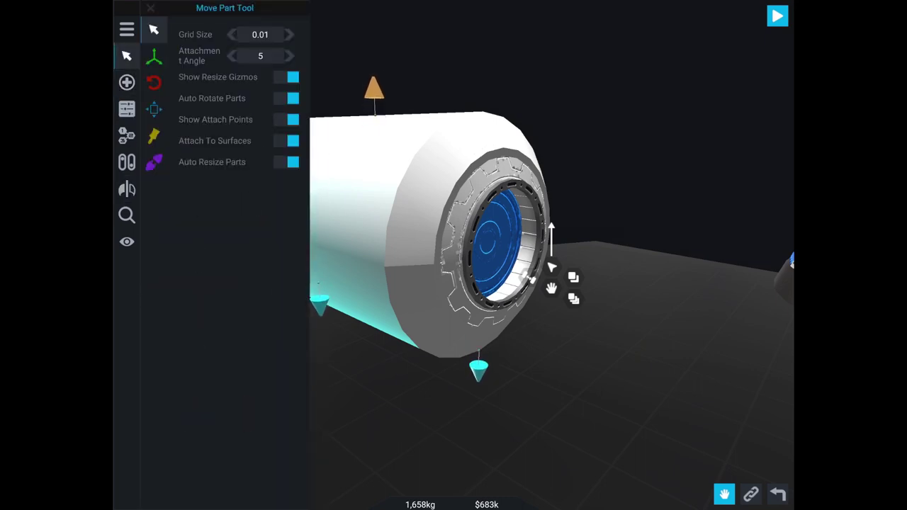
click(154, 135)
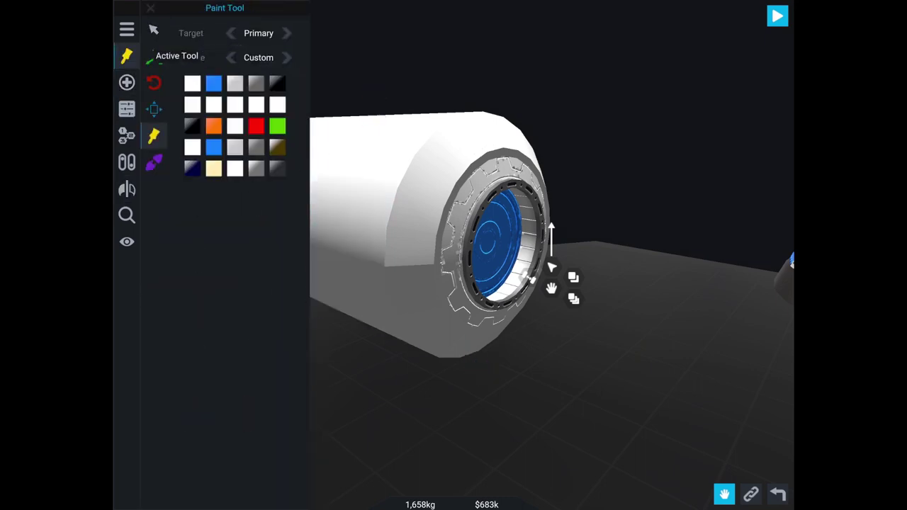
click(276, 167)
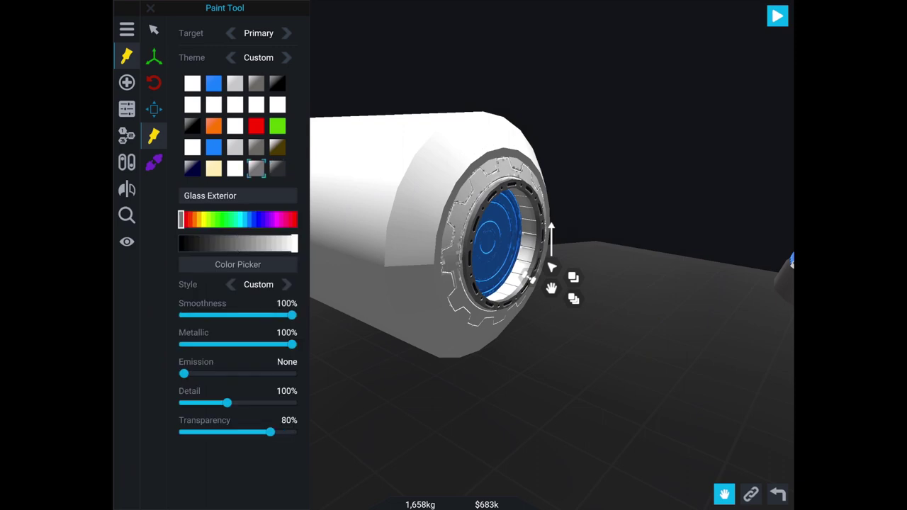
drag(602, 340, 488, 340)
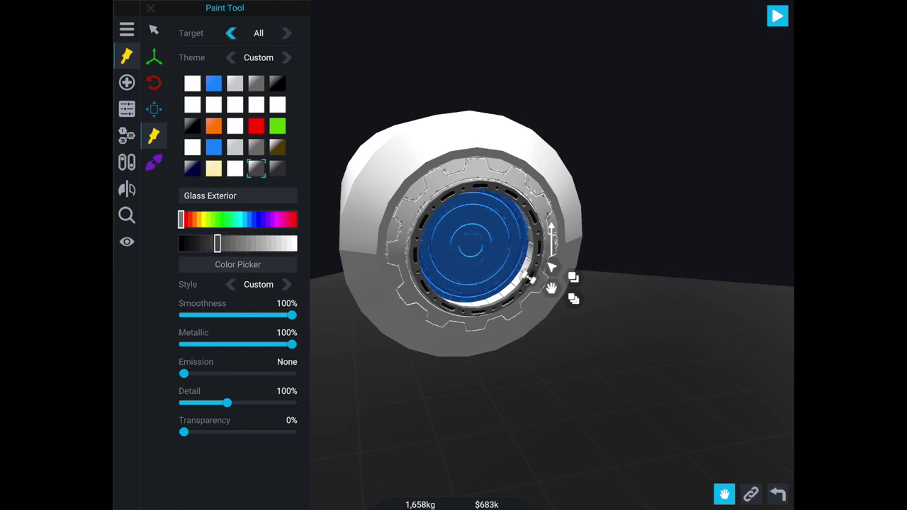
click(471, 245)
Lighten the Glass Exterior grey shade on Trim 1 and review the cylinder
mouse_move(496, 340)
mouse_down()
mouse_move(638, 340)
mouse_move(460, 340)
mouse_move(651, 340)
mouse_move(496, 340)
mouse_up()
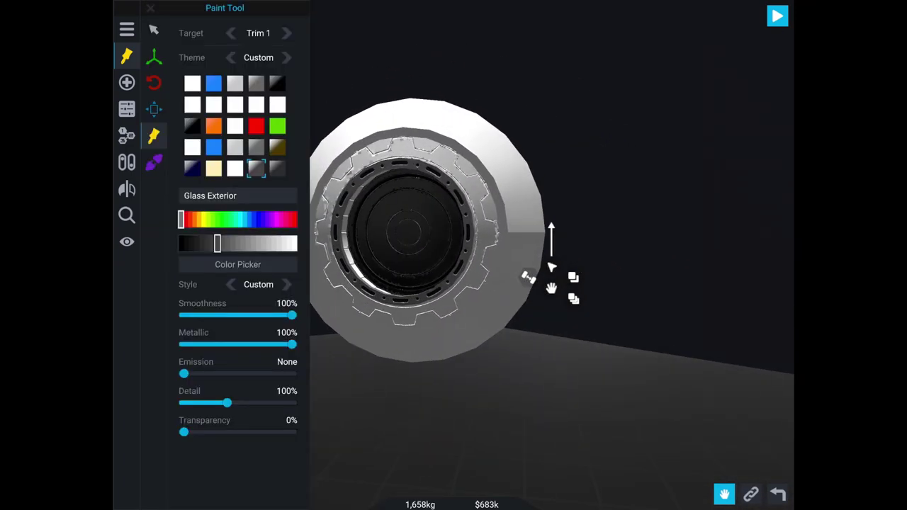
drag(217, 242, 237, 243)
mouse_move(496, 340)
mouse_down()
mouse_move(637, 340)
mouse_move(524, 354)
mouse_move(553, 354)
mouse_up()
mouse_move(496, 389)
mouse_down()
mouse_move(581, 375)
mouse_move(524, 390)
mouse_move(432, 389)
mouse_up()
Orbit to a low angle on the cylinder with the Move Part Tool active
click(154, 29)
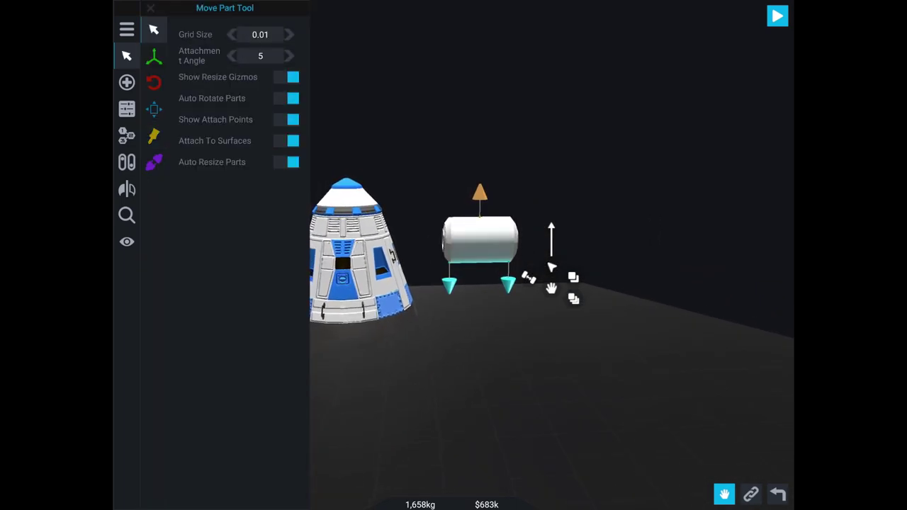
click(127, 82)
mouse_move(496, 354)
mouse_down()
mouse_move(499, 414)
mouse_move(500, 312)
mouse_up()
drag(566, 397, 488, 397)
click(127, 82)
click(127, 55)
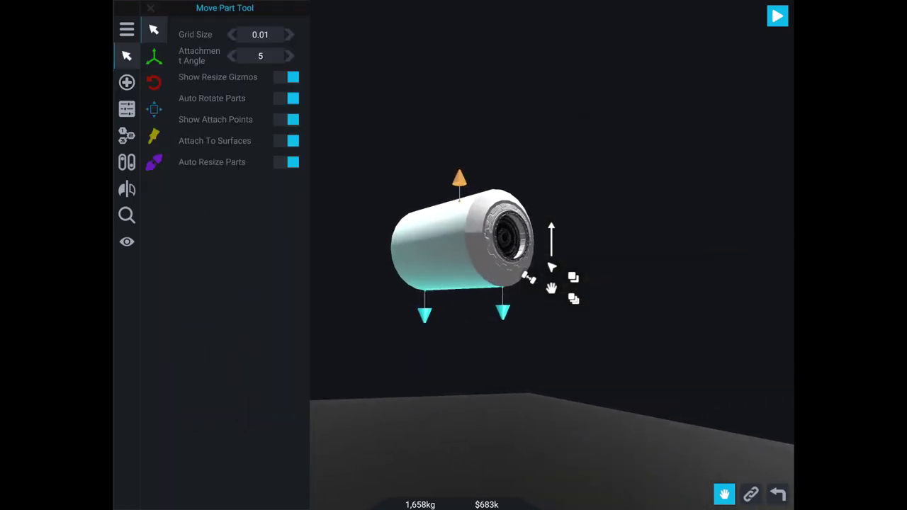
Browse the main menu and part properties while viewing the cylinder's end face
click(127, 29)
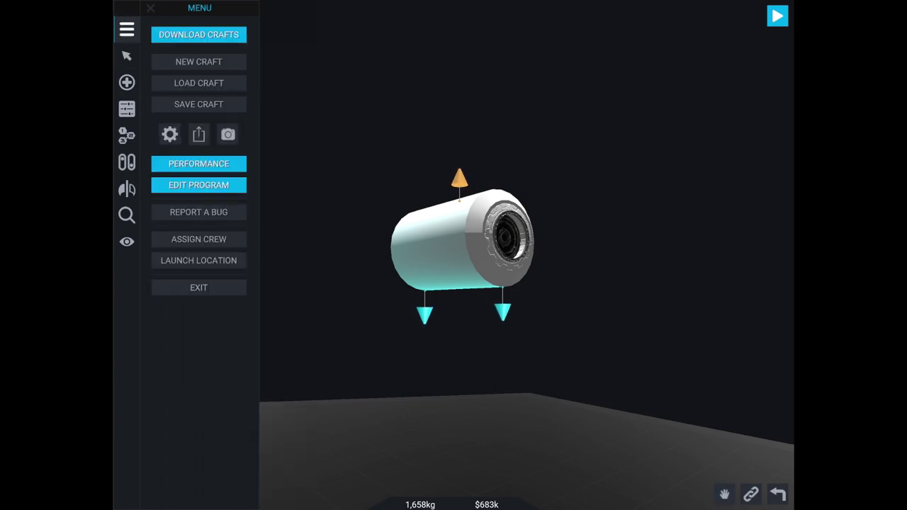
click(127, 29)
drag(538, 354, 588, 354)
click(127, 109)
click(127, 108)
click(127, 29)
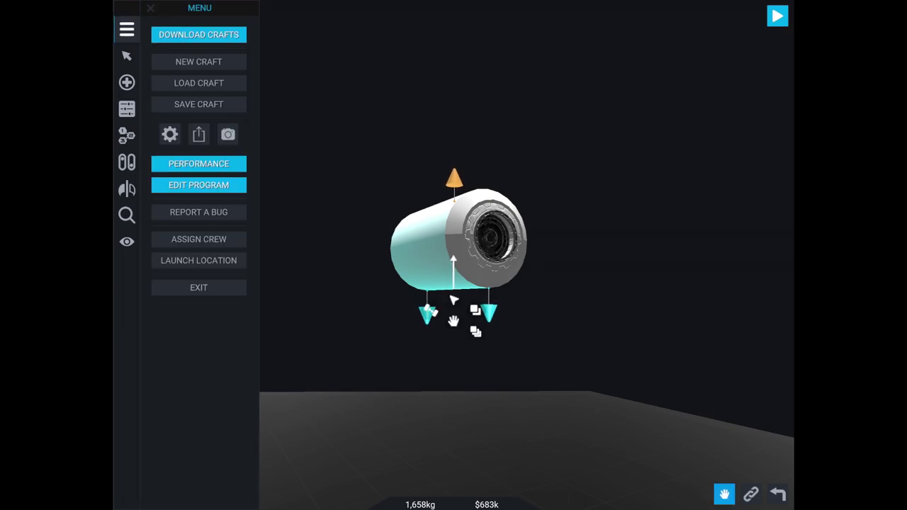
Select the capsule and slide it closer to the cylinder
drag(453, 247, 560, 248)
click(319, 255)
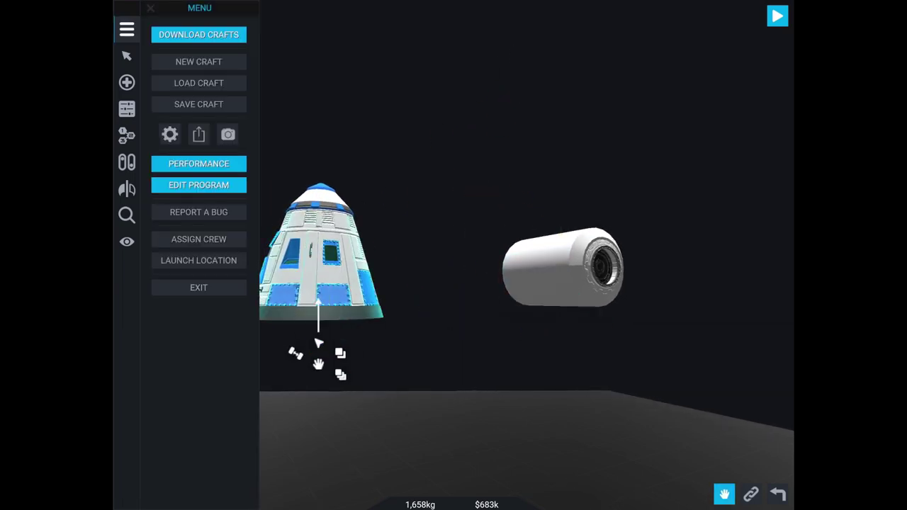
click(127, 29)
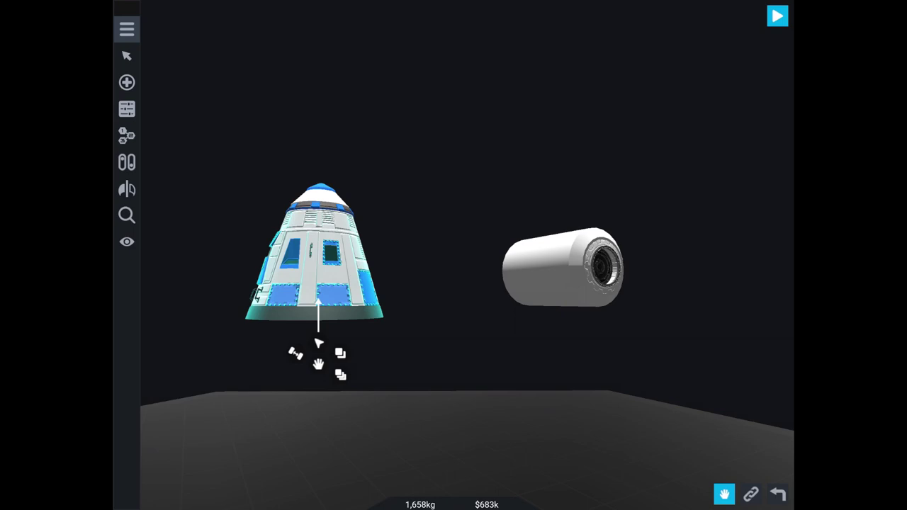
mouse_move(496, 255)
mouse_down()
mouse_move(312, 262)
mouse_move(298, 212)
mouse_move(262, 177)
mouse_move(304, 244)
mouse_move(417, 223)
mouse_move(276, 251)
mouse_up()
drag(601, 255, 574, 255)
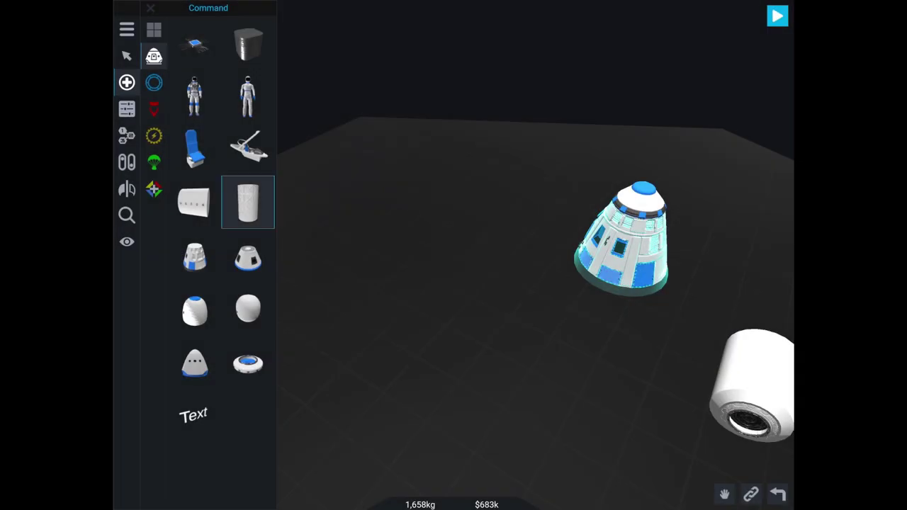
Place a Space Habitat beside the capsule and set its radius to 2.00 m
click(247, 202)
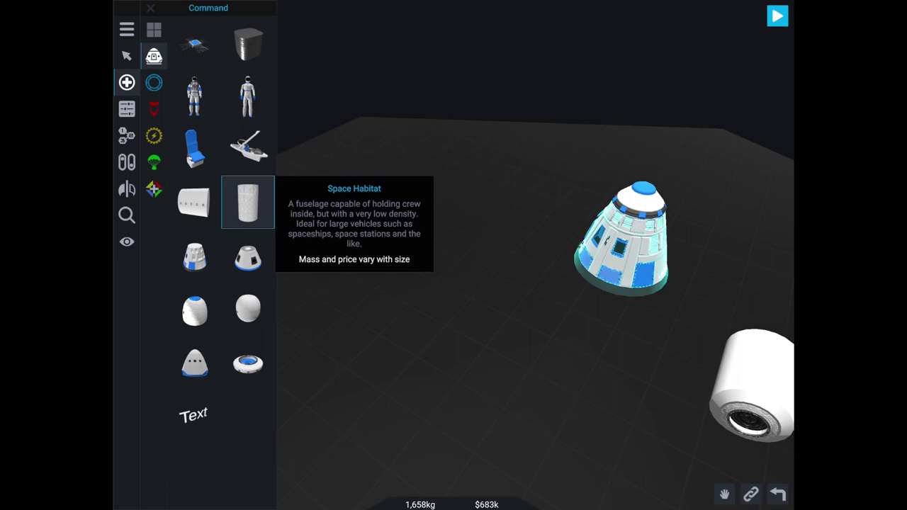
mouse_move(247, 203)
mouse_down()
mouse_move(500, 206)
mouse_move(459, 284)
mouse_up()
mouse_move(672, 212)
mouse_down()
mouse_move(659, 333)
mouse_move(673, 283)
mouse_move(673, 213)
mouse_move(673, 333)
mouse_up()
click(127, 108)
drag(528, 194, 515, 193)
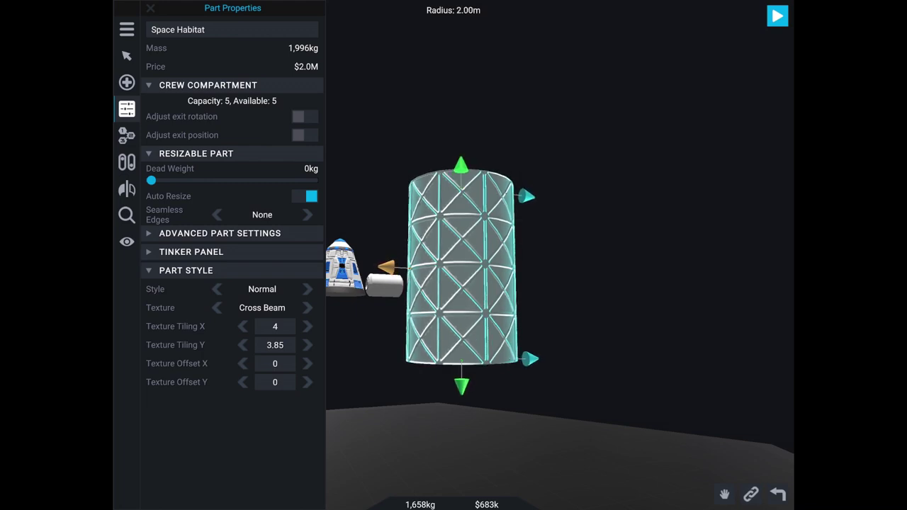
Cycle through the catalogue, properties, staging and symmetry panels, then enable camera panning
click(127, 82)
click(127, 56)
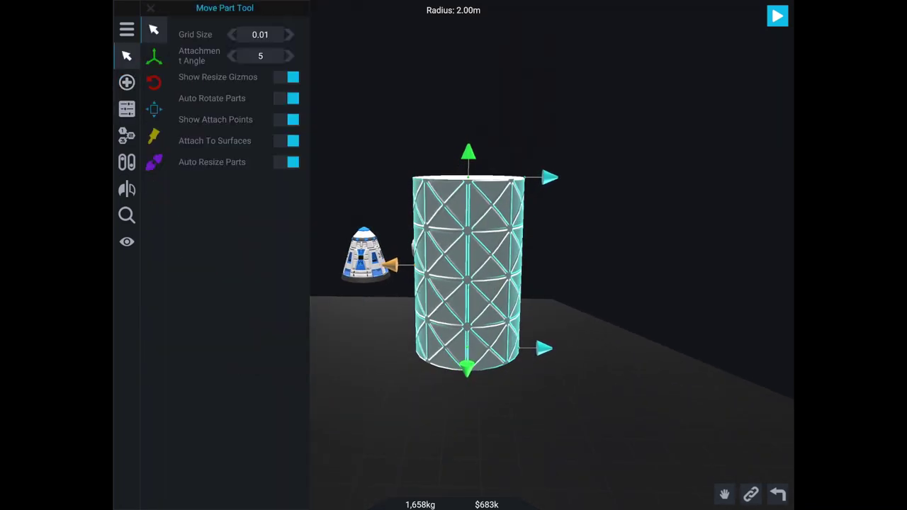
click(126, 82)
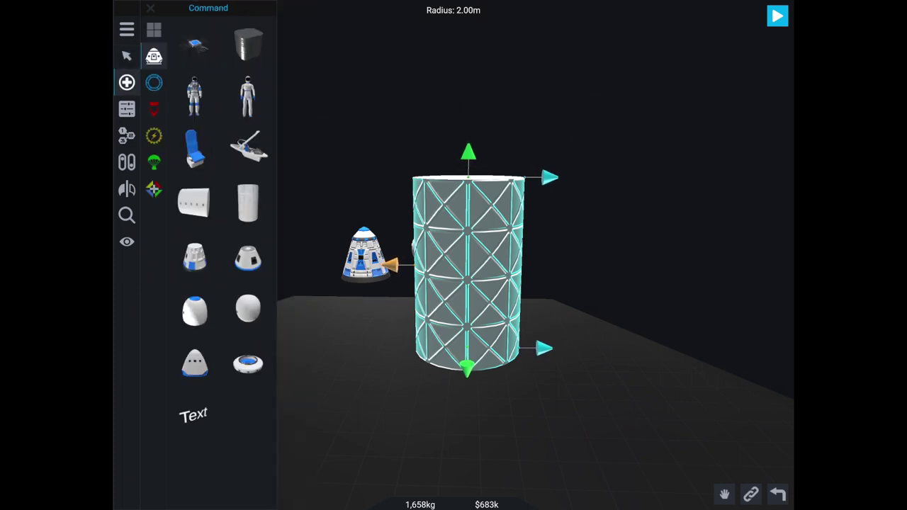
click(127, 109)
click(127, 135)
click(127, 188)
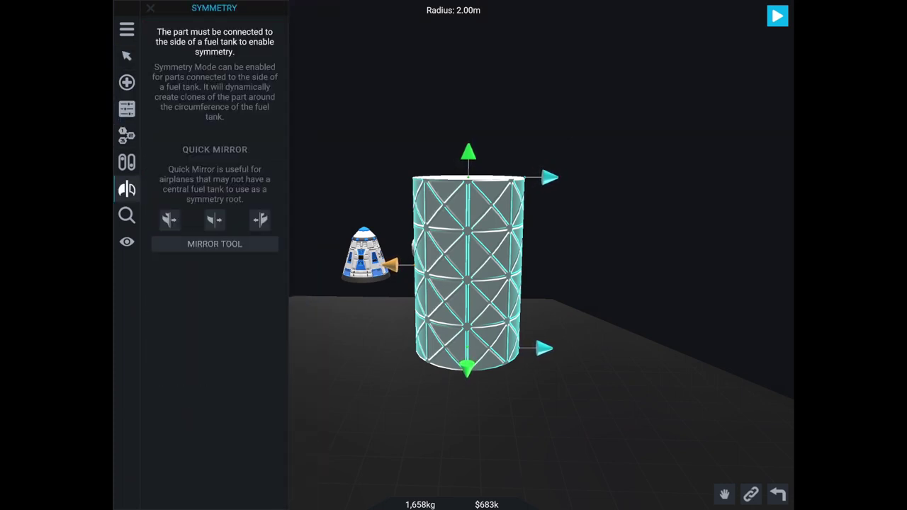
click(127, 56)
click(154, 82)
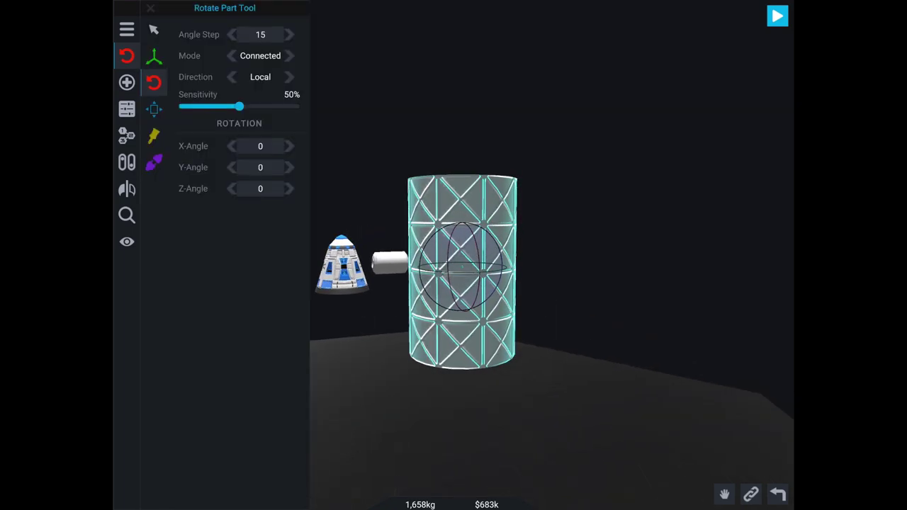
click(153, 29)
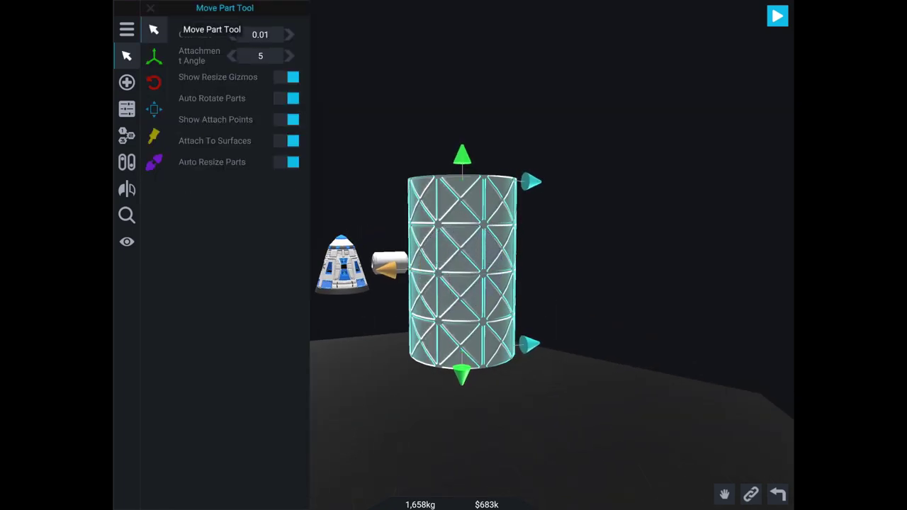
click(724, 494)
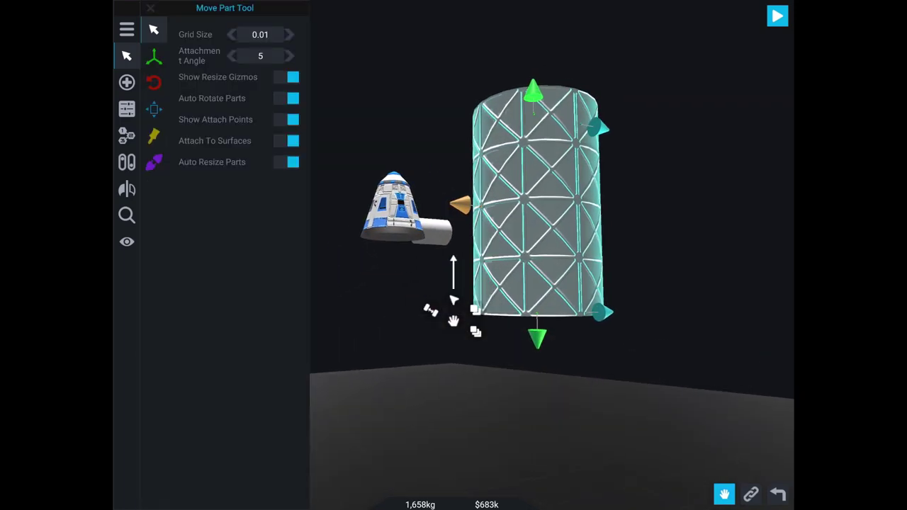
Narrow the habitat to about 0.94 m radius and shorten it from the bottom
mouse_move(454, 300)
mouse_down()
mouse_move(490, 281)
mouse_move(464, 330)
mouse_move(341, 424)
mouse_up()
drag(490, 335, 461, 338)
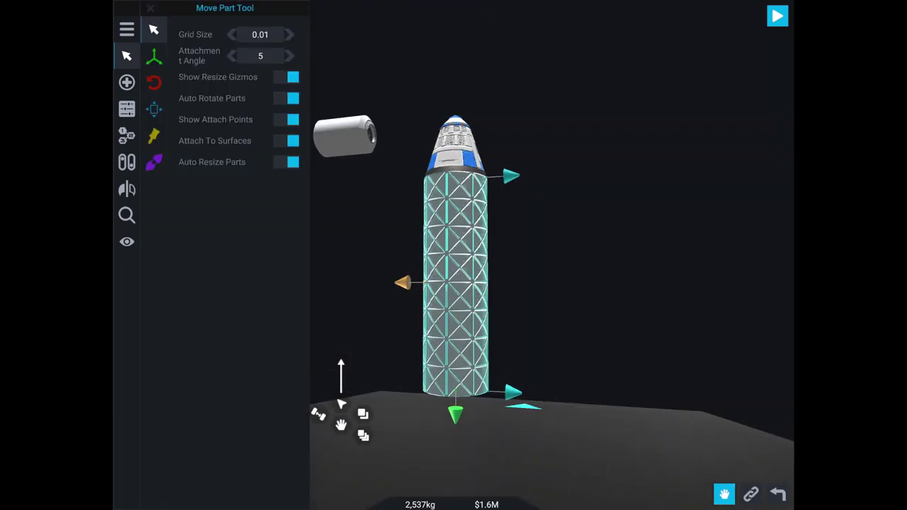
drag(455, 414, 456, 382)
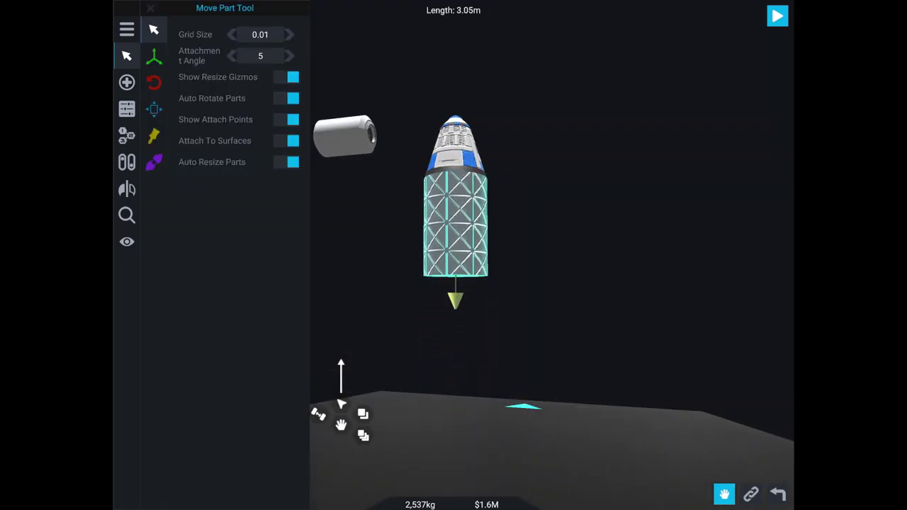
Give the habitat the Insulation texture and move a second section below it
click(127, 108)
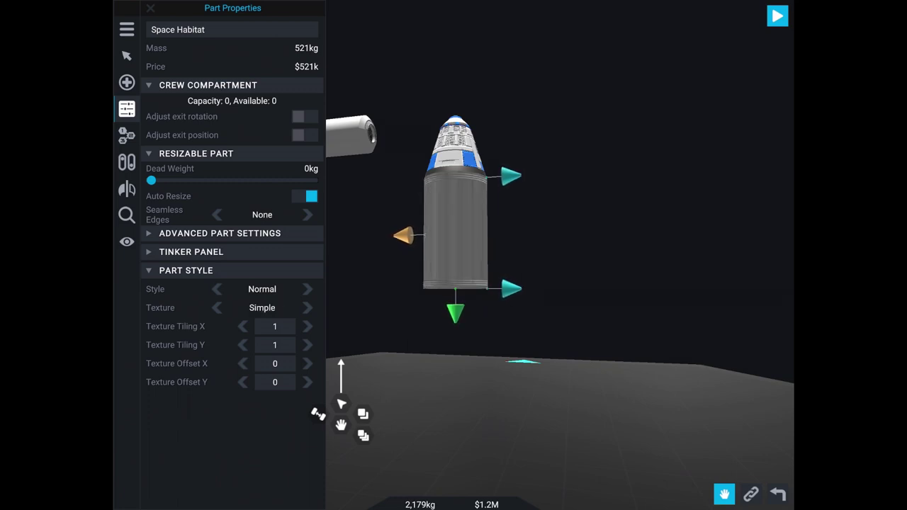
click(307, 307)
click(306, 307)
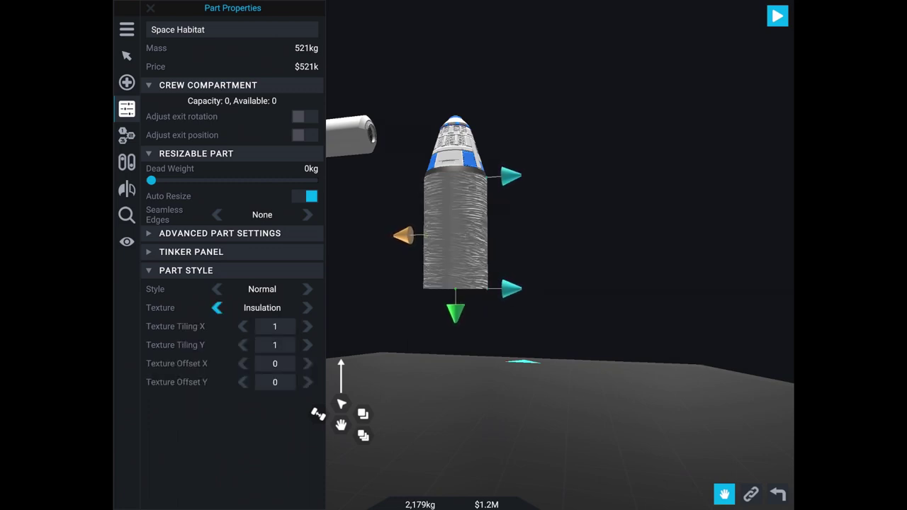
mouse_move(567, 298)
mouse_down()
mouse_move(567, 213)
mouse_move(566, 297)
mouse_move(524, 297)
mouse_up()
mouse_move(457, 234)
mouse_down()
mouse_move(470, 354)
mouse_move(470, 333)
mouse_up()
Attach a lower habitat section, shorten and taper it, then duplicate it below
mouse_move(471, 389)
mouse_down()
mouse_move(496, 415)
mouse_move(494, 269)
mouse_up()
mouse_move(602, 283)
mouse_down()
mouse_move(587, 297)
mouse_move(539, 298)
mouse_up()
drag(538, 213, 528, 252)
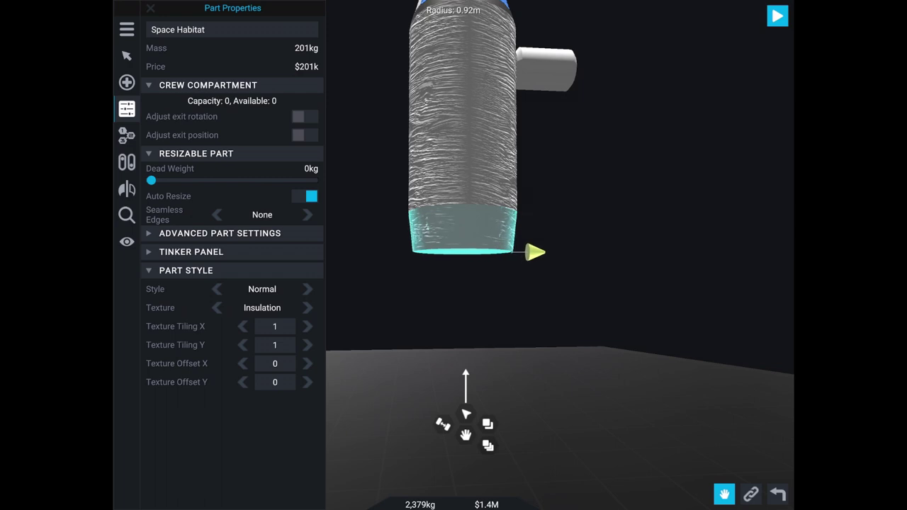
drag(462, 274, 462, 261)
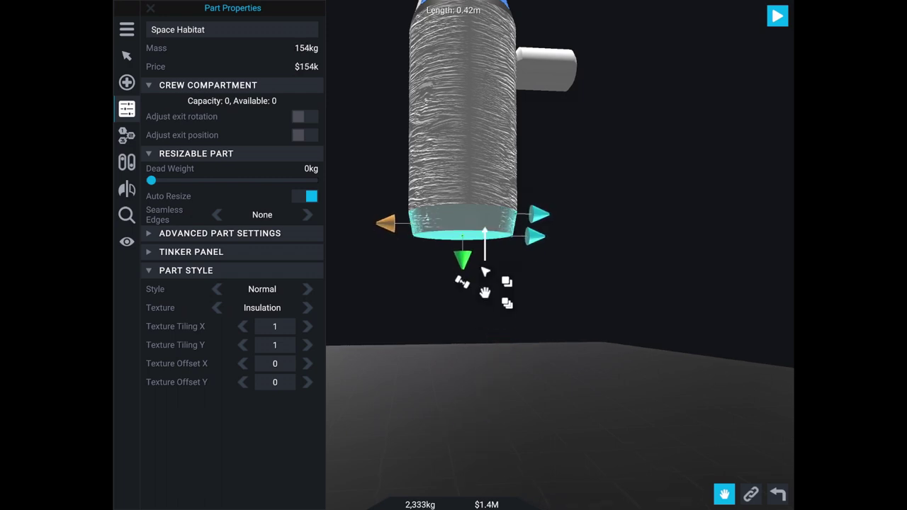
drag(506, 282, 511, 315)
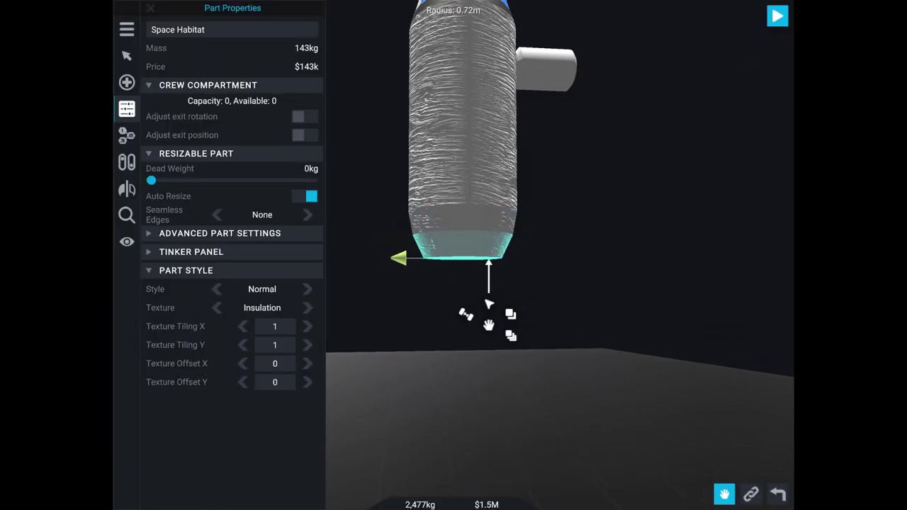
Discard a stray engine part and place the blue Command ring part below the tank
click(127, 82)
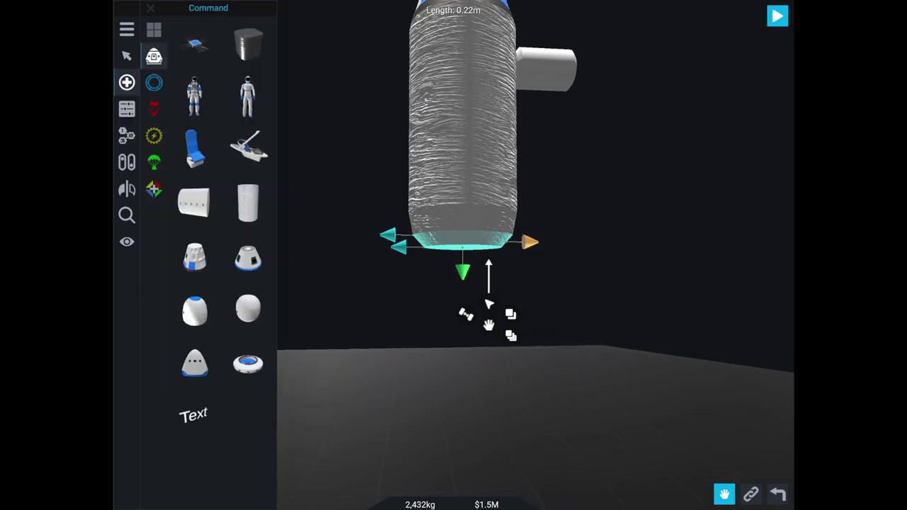
click(126, 56)
click(126, 83)
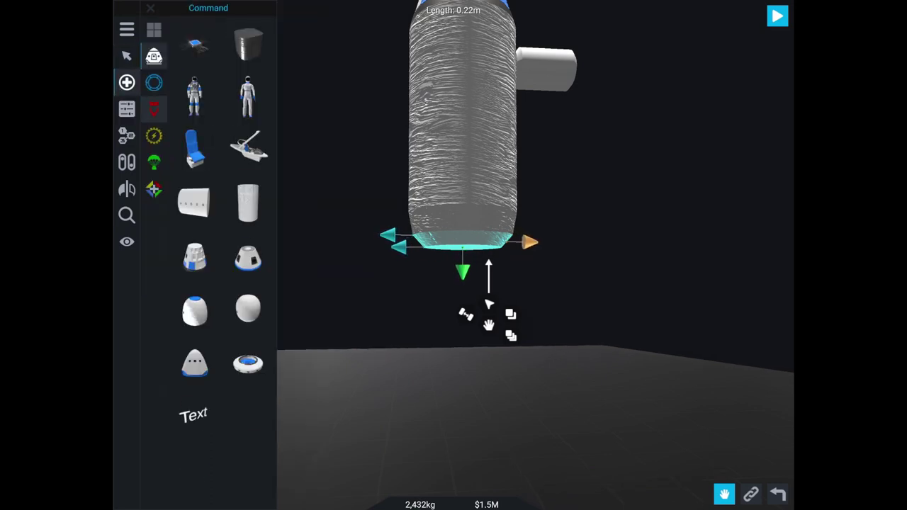
click(153, 109)
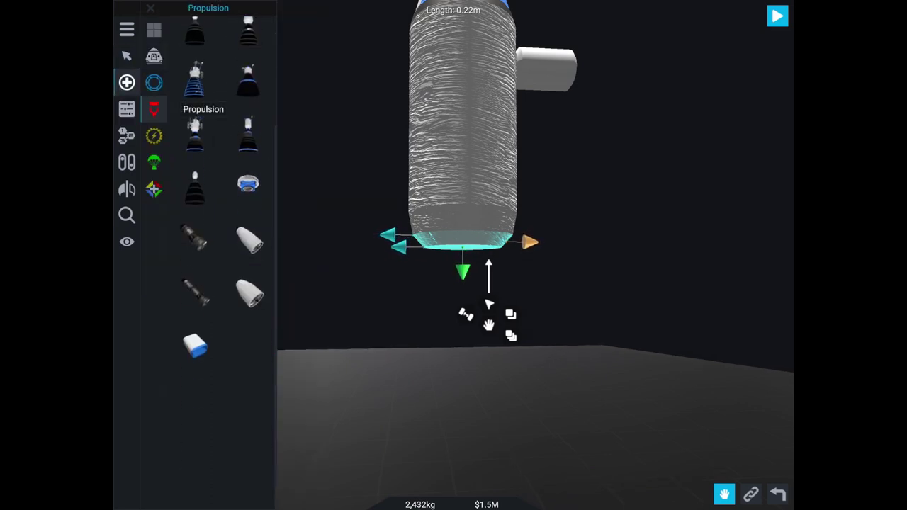
mouse_move(249, 295)
mouse_down()
mouse_move(323, 330)
mouse_move(668, 286)
mouse_move(785, 102)
mouse_move(761, 36)
mouse_up()
click(154, 83)
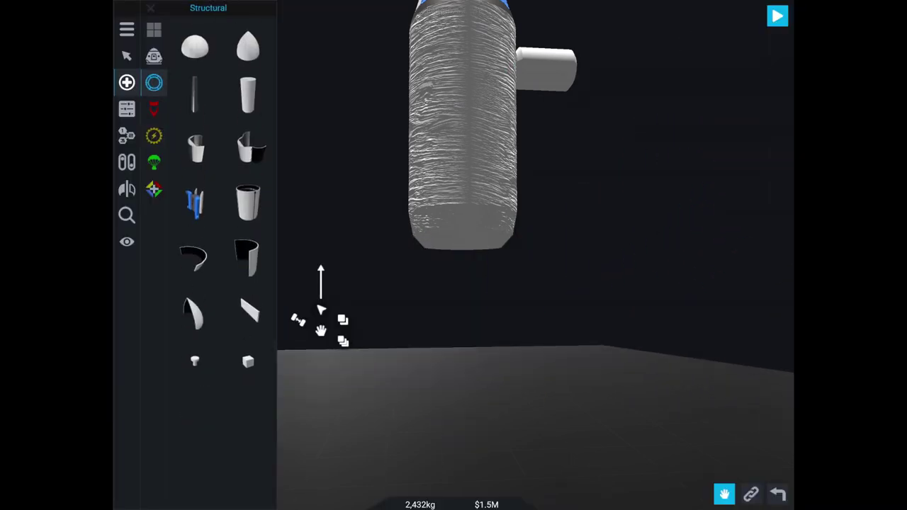
click(153, 56)
mouse_move(248, 363)
mouse_down()
mouse_move(510, 339)
mouse_move(492, 324)
mouse_up()
Rotate the ring part and test-fit it on the tank bottom, then pull it off
click(127, 56)
click(154, 83)
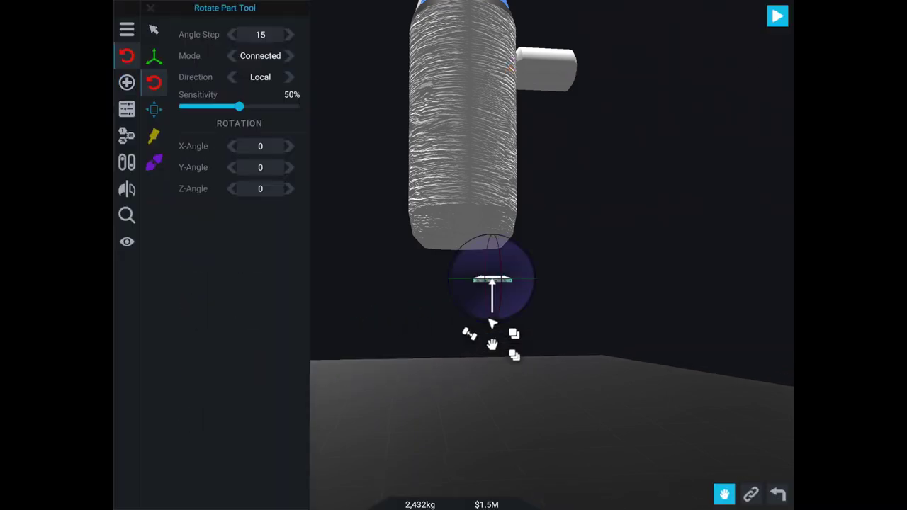
click(127, 56)
click(127, 56)
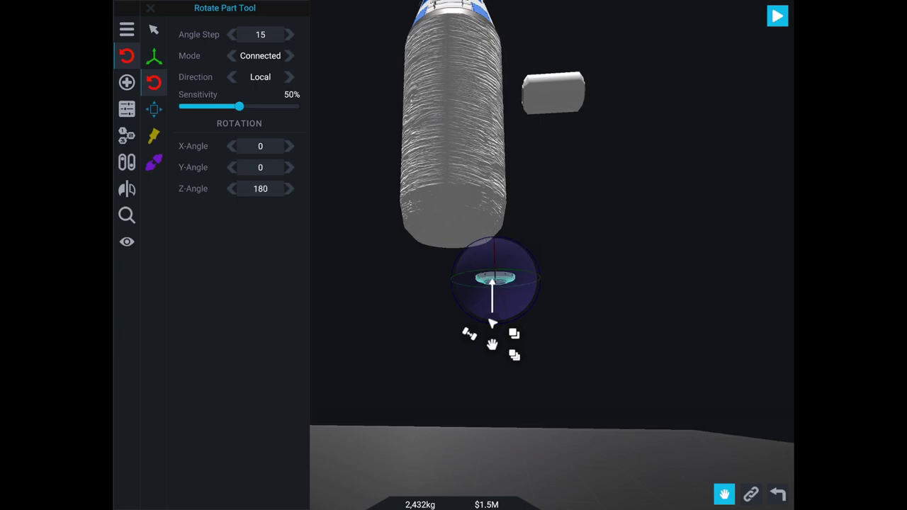
mouse_move(492, 324)
mouse_down()
mouse_move(534, 324)
mouse_move(456, 314)
mouse_up()
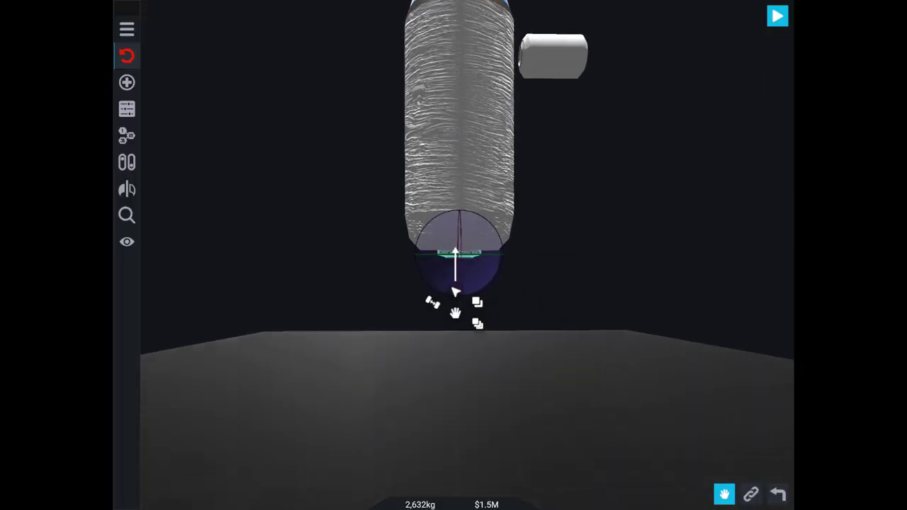
click(127, 56)
drag(454, 307, 423, 408)
Narrow the tank's bottom end to about 0.66 m, shorten it, and attach the ring beneath
click(495, 266)
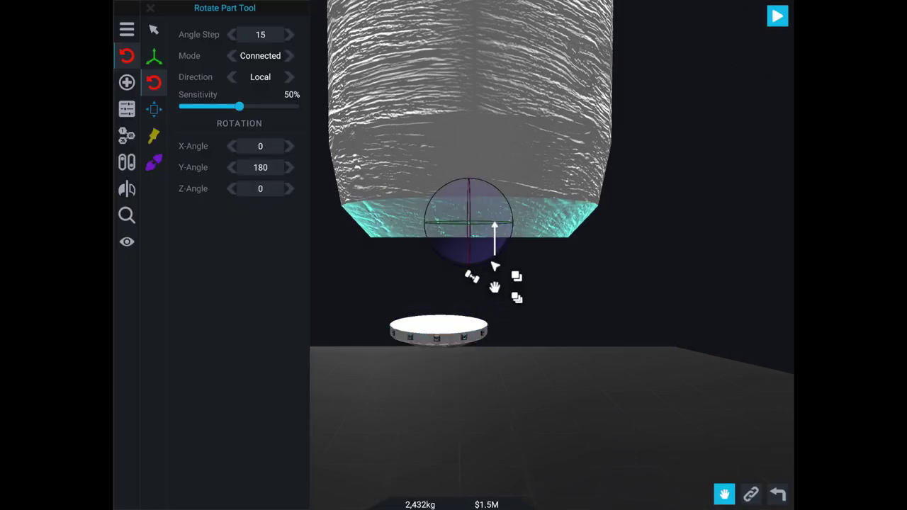
key(m)
drag(495, 266, 468, 270)
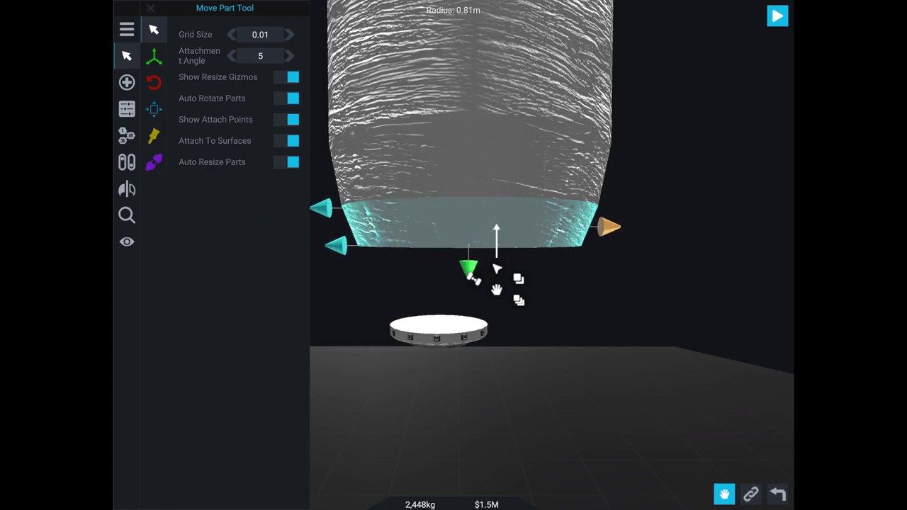
drag(321, 208, 318, 207)
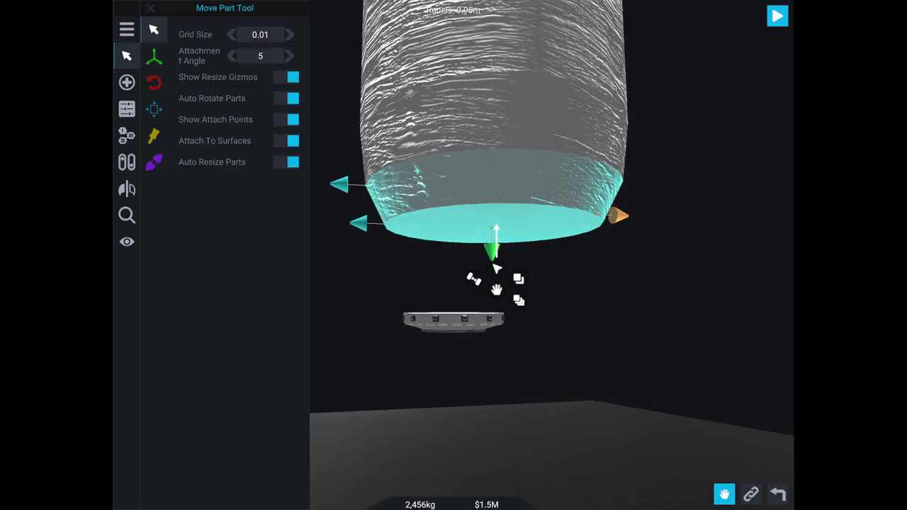
mouse_move(517, 277)
mouse_down()
mouse_move(578, 292)
mouse_move(550, 285)
mouse_up()
drag(603, 264, 586, 268)
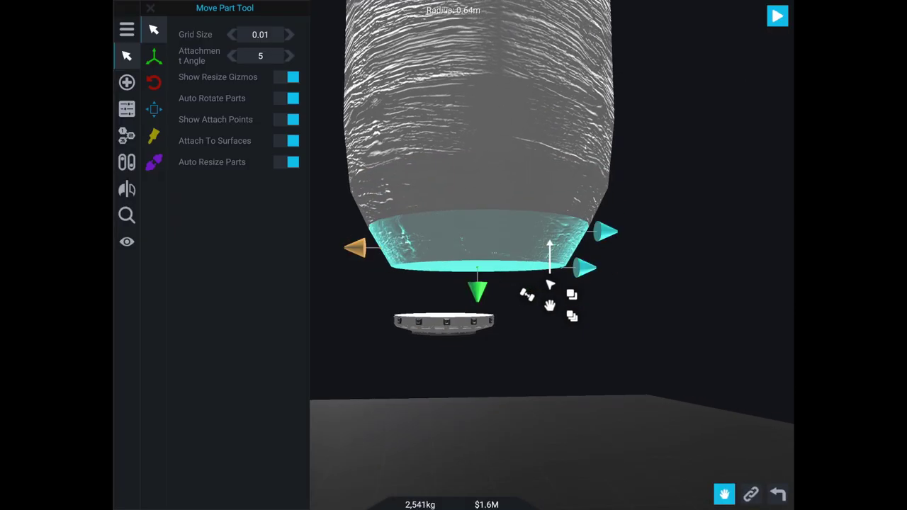
drag(476, 290, 477, 273)
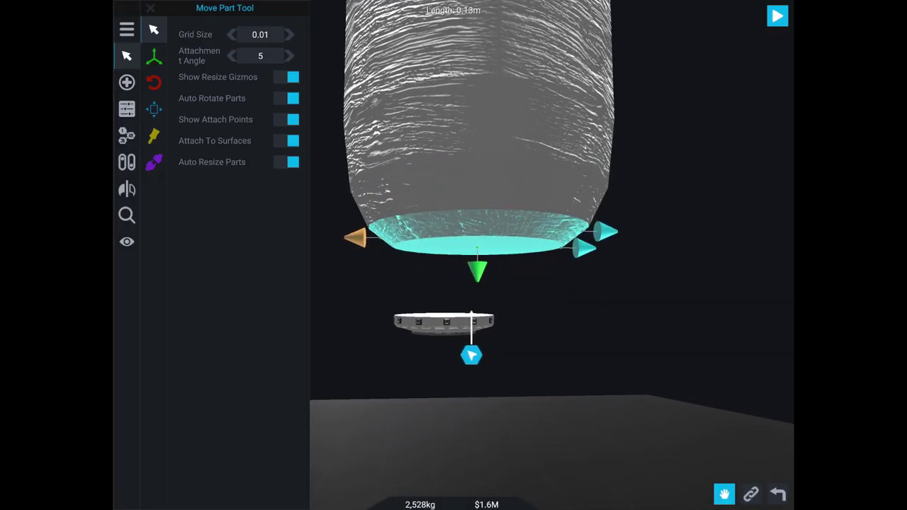
mouse_move(466, 357)
mouse_down()
mouse_move(457, 366)
mouse_move(513, 313)
mouse_move(506, 310)
mouse_up()
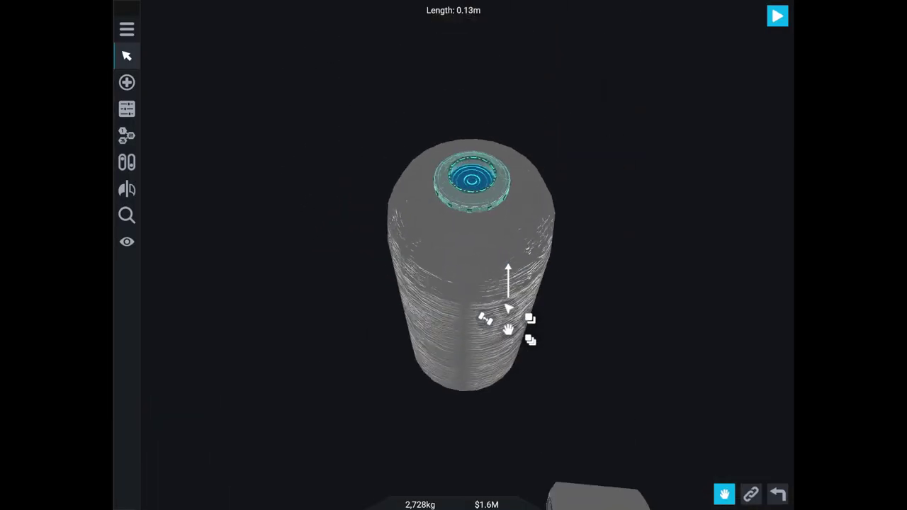
Centre the ring part on the end of the tank
click(127, 56)
click(574, 216)
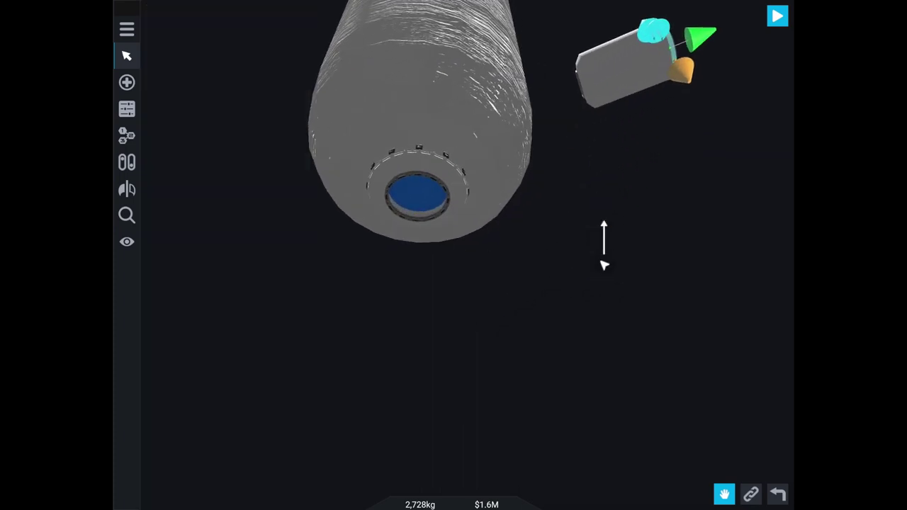
click(576, 270)
mouse_move(576, 270)
mouse_down()
mouse_move(562, 275)
mouse_move(636, 293)
mouse_up()
mouse_move(526, 317)
mouse_down()
mouse_move(452, 231)
mouse_move(476, 219)
mouse_move(568, 389)
mouse_up()
click(451, 241)
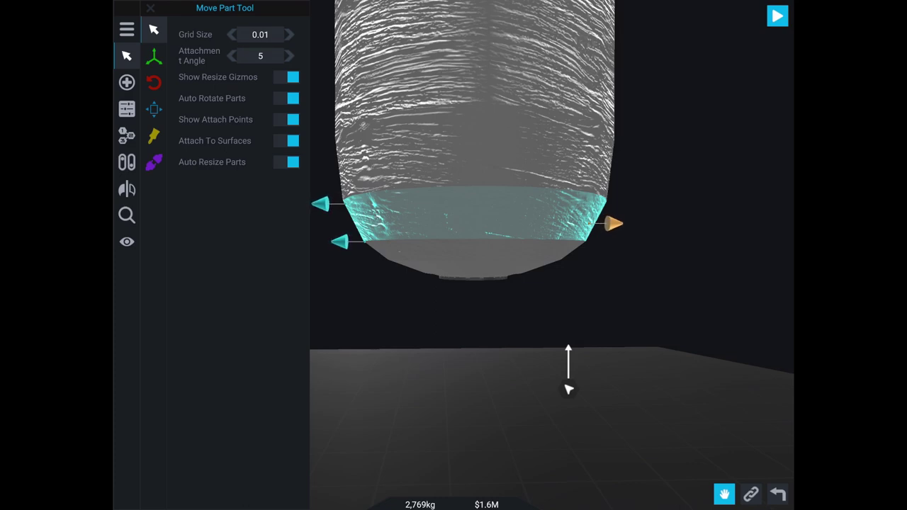
scroll(568, 389, down, 5)
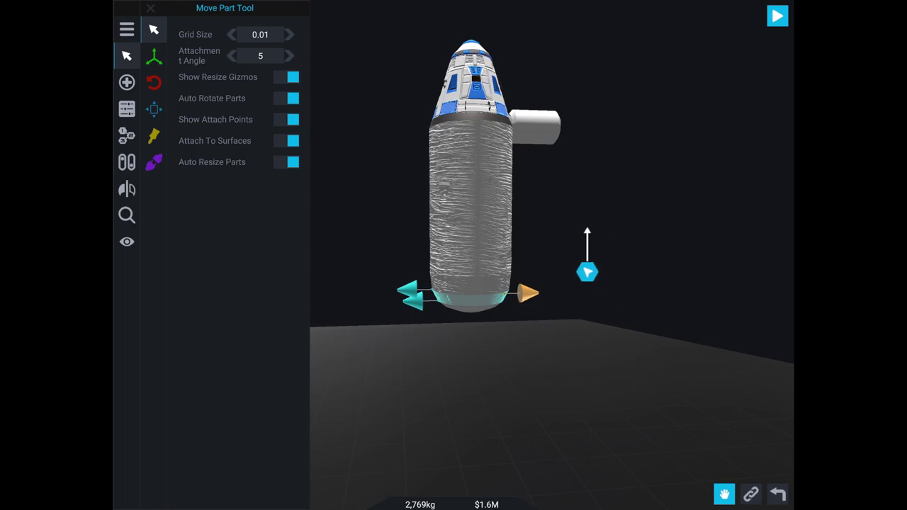
Detach the tank from the capsule, duplicate it, and reattach one copy below the capsule
click(471, 213)
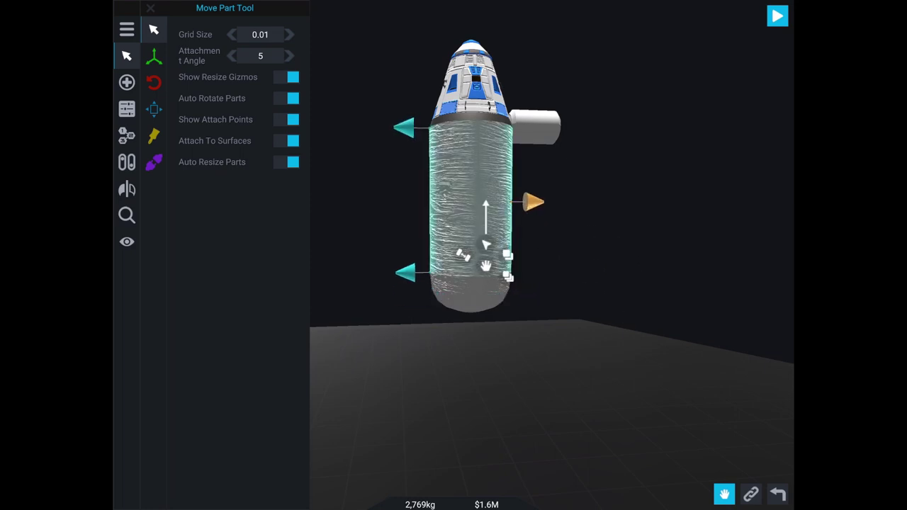
mouse_move(470, 212)
mouse_down()
mouse_move(485, 284)
mouse_move(458, 282)
mouse_up()
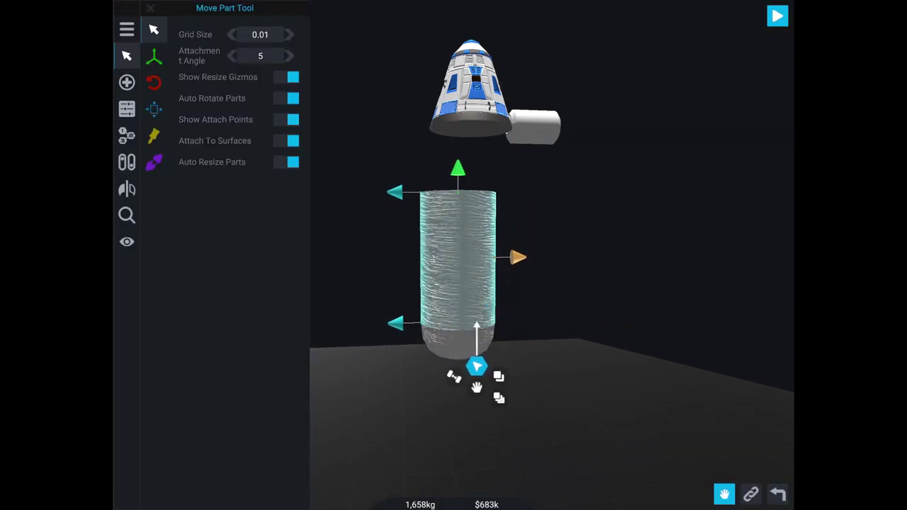
click(474, 363)
mouse_move(485, 409)
mouse_down()
mouse_move(676, 352)
mouse_move(682, 342)
mouse_move(669, 347)
mouse_up()
click(458, 269)
drag(458, 347, 374, 363)
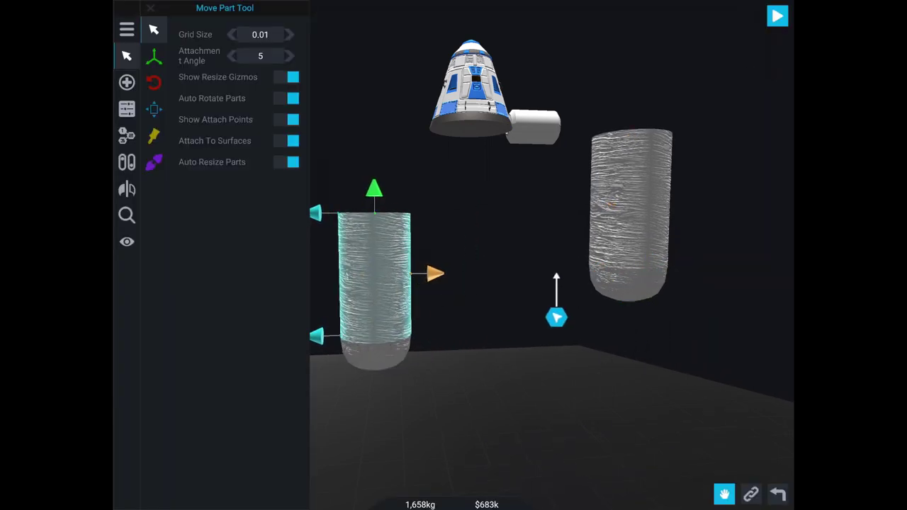
click(627, 273)
drag(630, 279, 460, 278)
Rotate the domed cap onto the left tank's top and delete the capsule's tank
click(471, 297)
drag(484, 349, 589, 363)
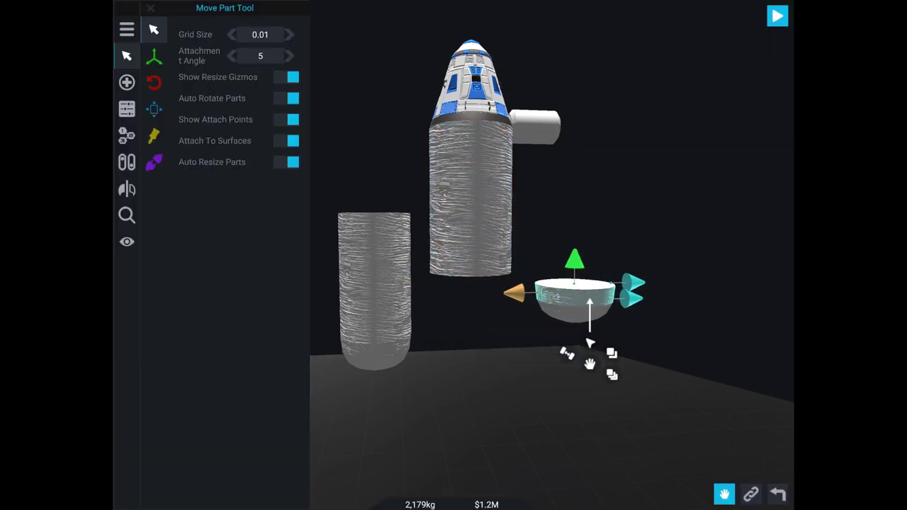
click(154, 83)
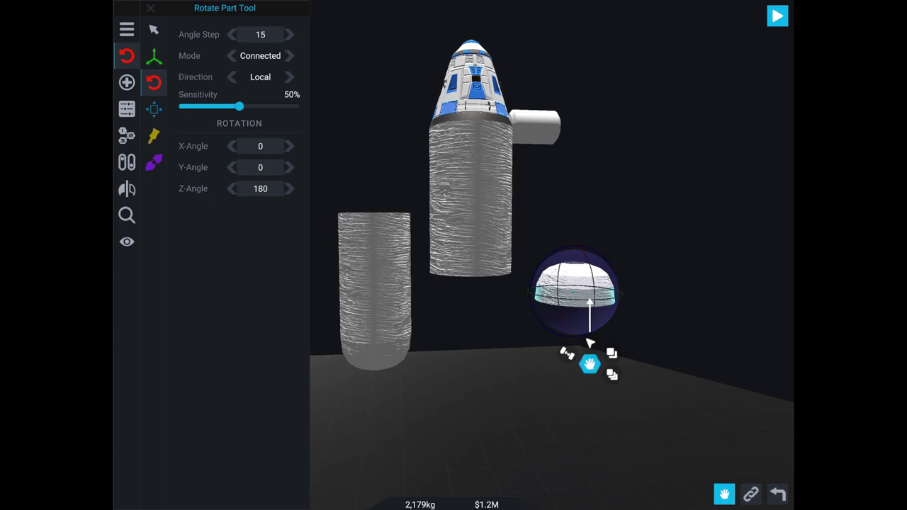
mouse_move(589, 343)
mouse_down()
mouse_move(496, 253)
mouse_move(381, 244)
mouse_up()
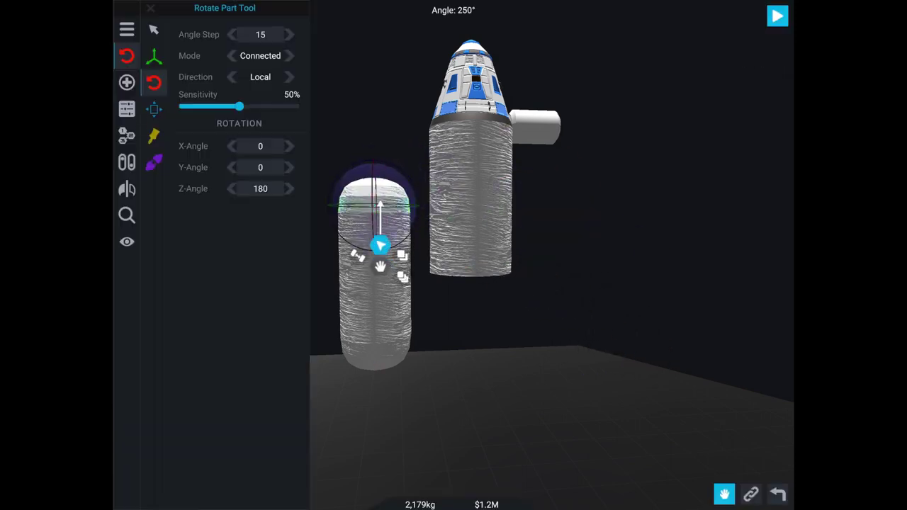
click(471, 202)
mouse_move(471, 213)
mouse_down()
mouse_move(718, 81)
mouse_move(744, 57)
mouse_up()
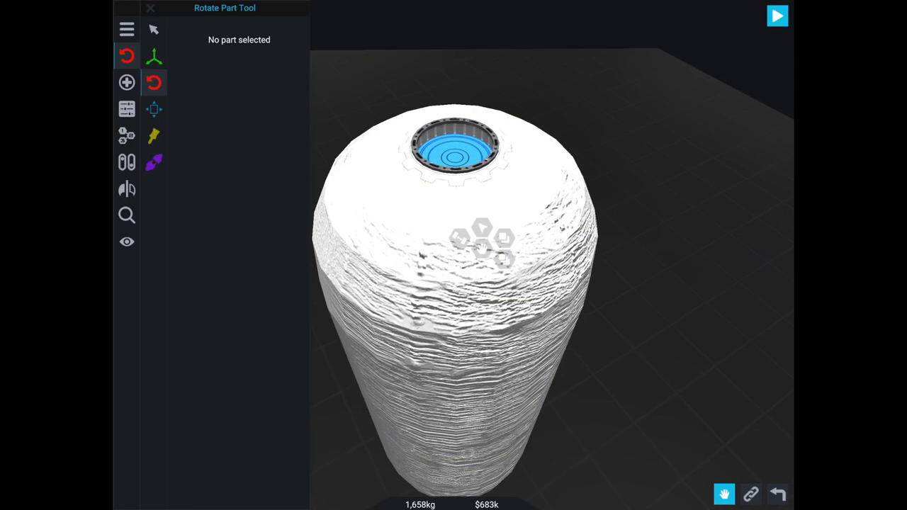
Pick the Glass Exterior paint colour and orbit around the tank
click(154, 136)
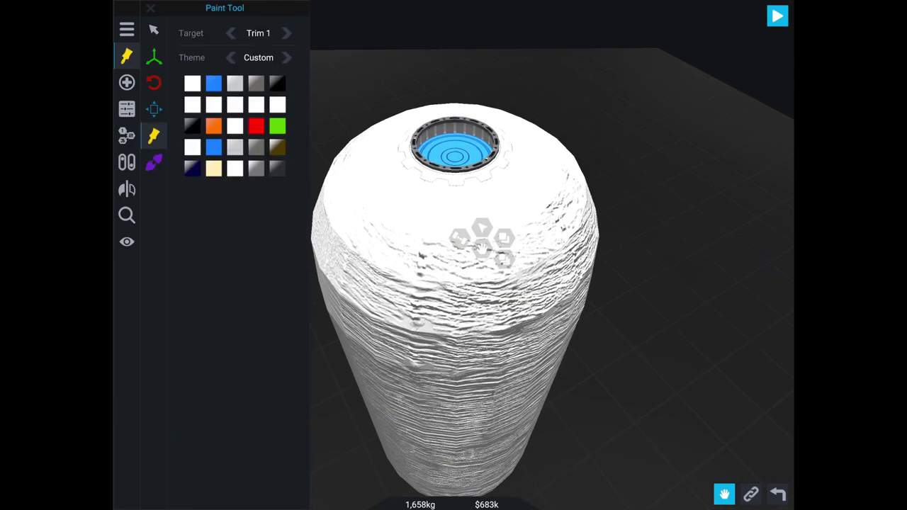
click(256, 168)
drag(566, 319, 567, 177)
drag(567, 319, 560, 298)
drag(567, 213, 567, 319)
mouse_move(637, 213)
mouse_down()
mouse_move(637, 318)
mouse_move(574, 328)
mouse_move(567, 227)
mouse_up()
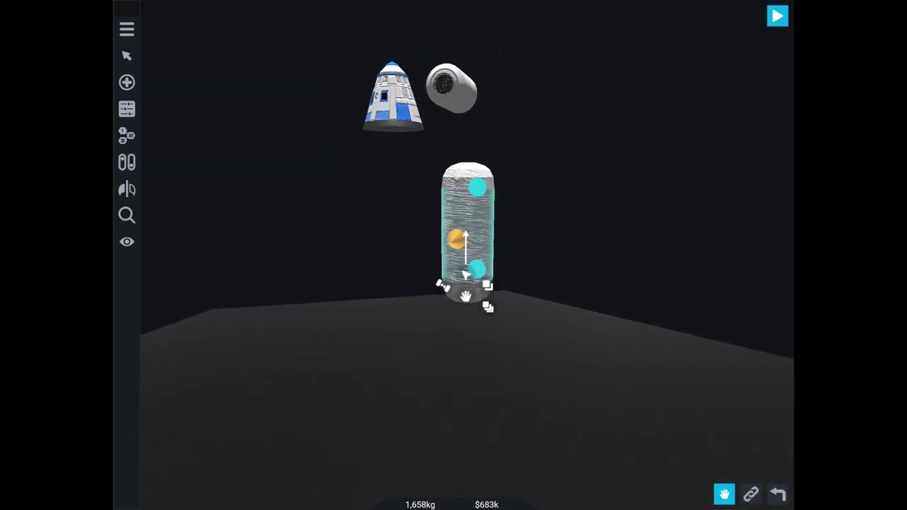
drag(638, 213, 574, 234)
Move the habitat tank to a new spot on the build floor and bring up the parts list
drag(502, 297, 364, 320)
click(127, 55)
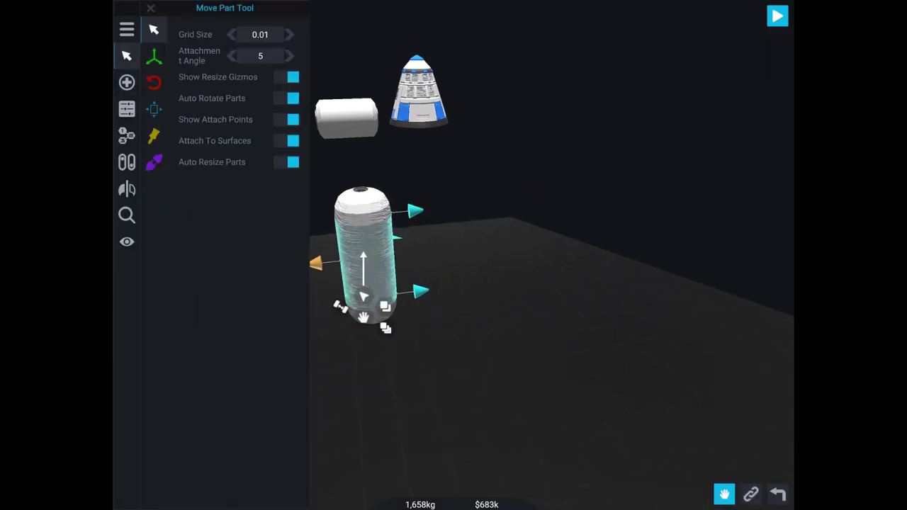
drag(566, 355, 566, 234)
click(127, 82)
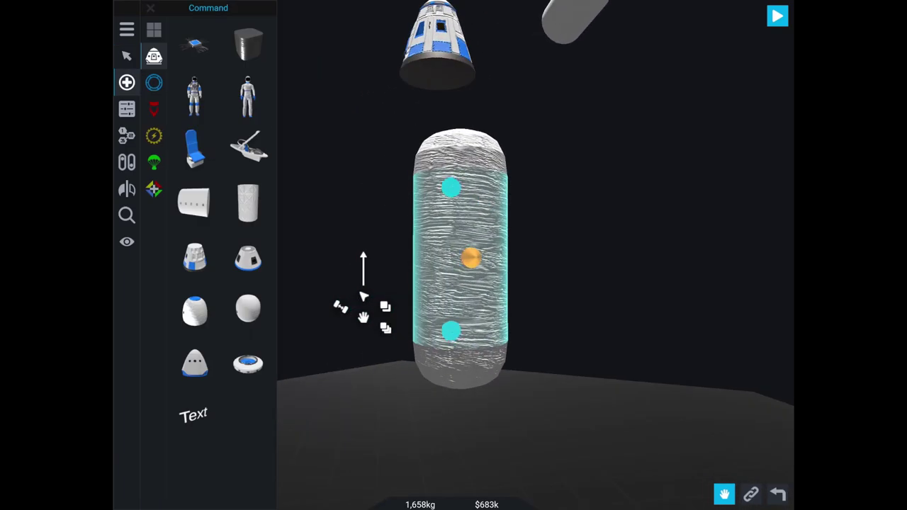
Attach a structural part to the tank's side and mirror it to the opposite side
scroll(474, 227, up, 5)
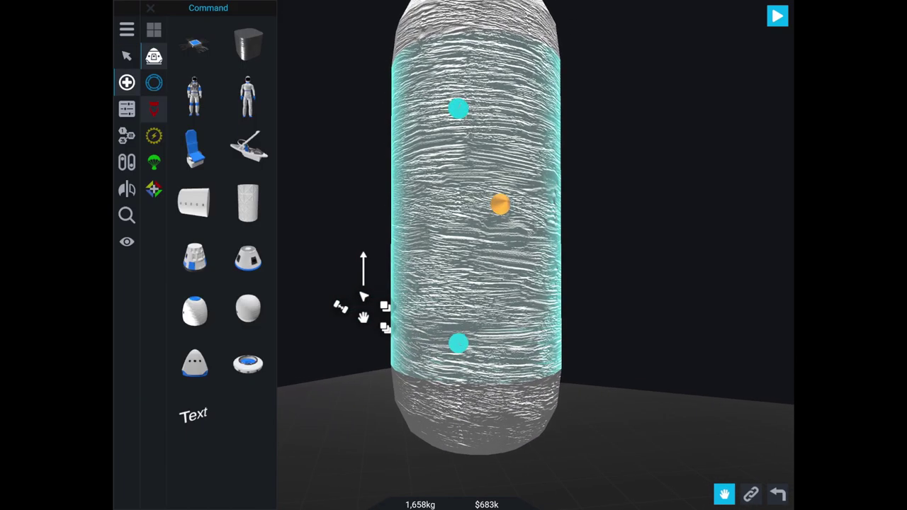
click(154, 108)
click(153, 135)
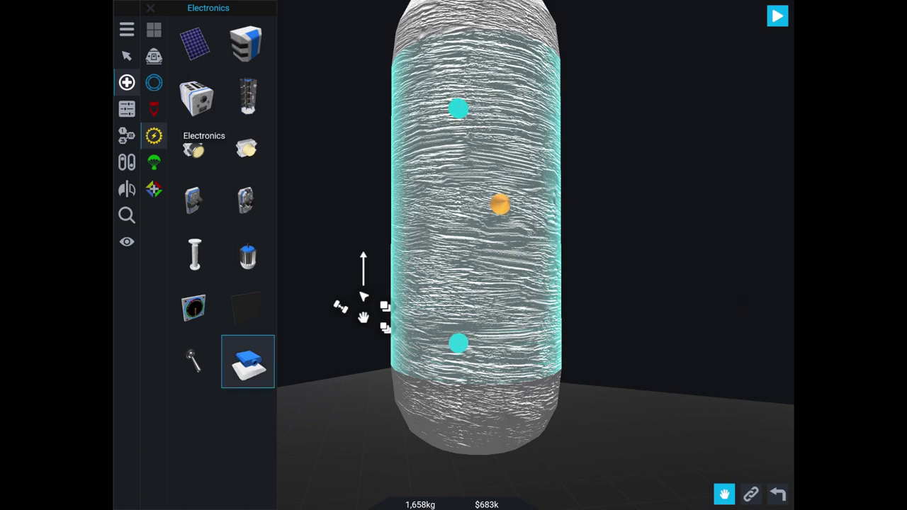
click(154, 109)
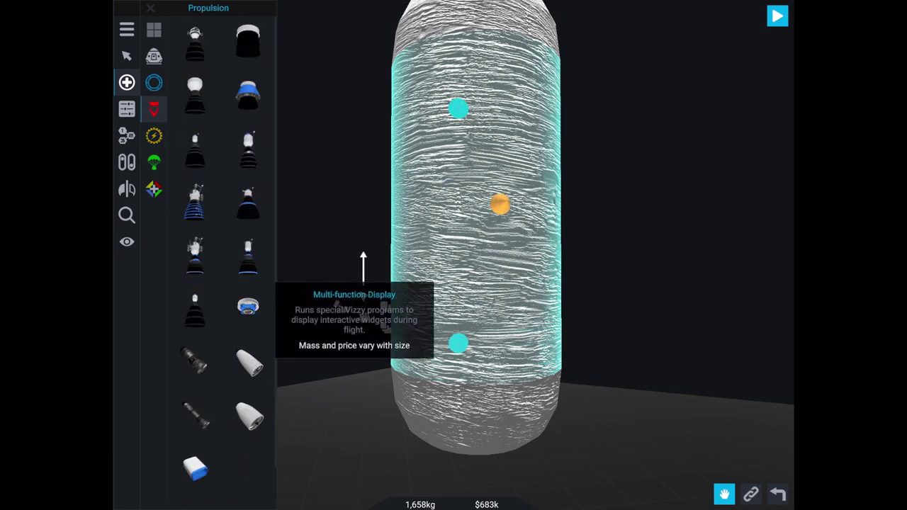
click(154, 83)
mouse_move(194, 202)
mouse_down()
mouse_move(599, 222)
mouse_move(478, 216)
mouse_up()
mouse_move(673, 283)
mouse_down()
mouse_move(673, 340)
mouse_move(567, 301)
mouse_up()
click(126, 188)
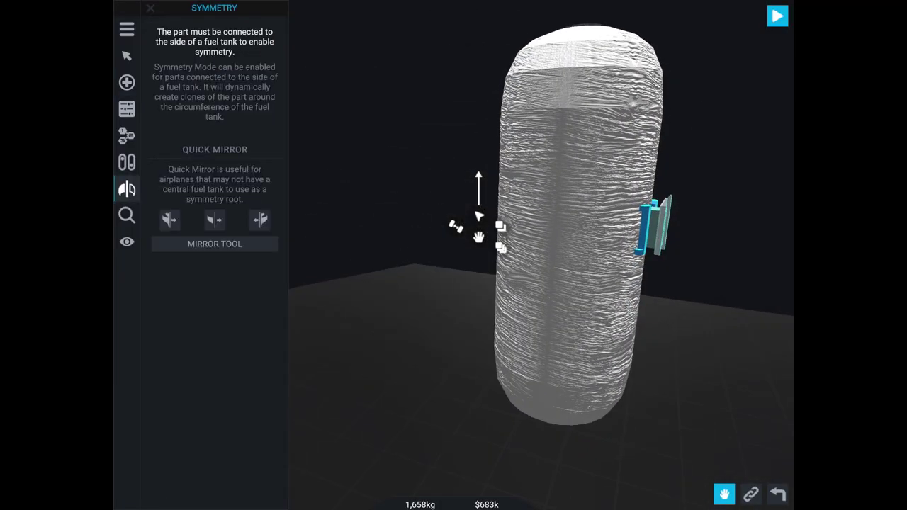
click(214, 220)
Clear away the left tank and delete both loose disc parts
mouse_move(673, 318)
mouse_down()
mouse_move(602, 319)
mouse_move(573, 255)
mouse_move(524, 233)
mouse_up()
click(367, 253)
mouse_move(366, 253)
mouse_down()
mouse_move(560, 163)
mouse_move(753, 105)
mouse_move(761, 32)
mouse_up()
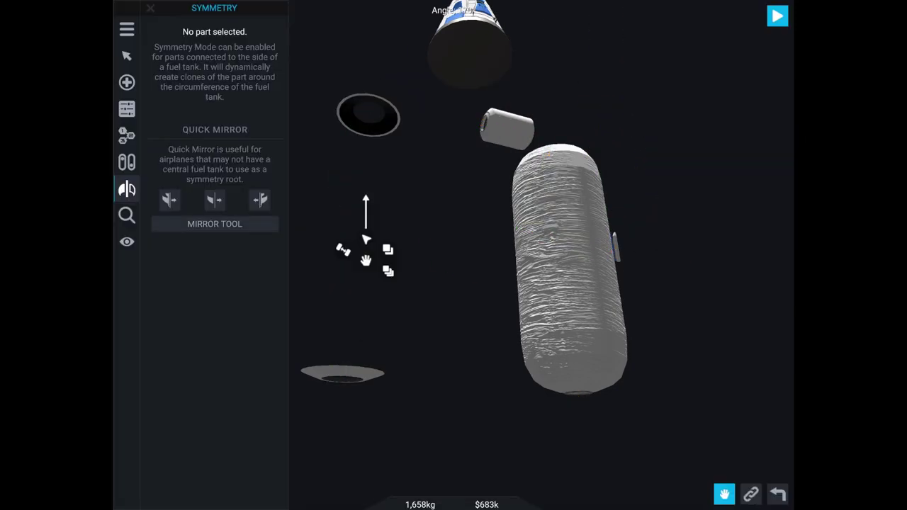
click(346, 373)
mouse_move(346, 374)
mouse_down()
mouse_move(625, 210)
mouse_move(762, 31)
mouse_up()
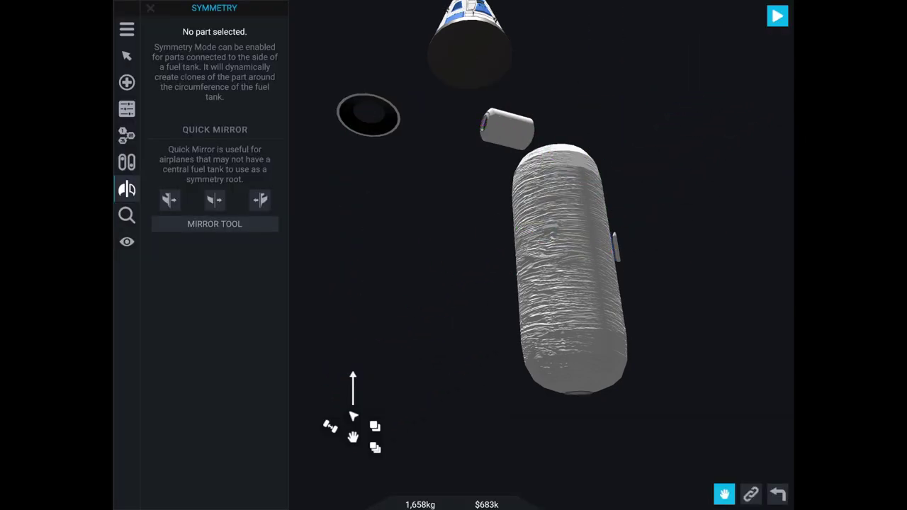
click(401, 175)
mouse_move(401, 175)
mouse_down()
mouse_move(755, 89)
mouse_move(761, 32)
mouse_up()
Lower the blue side block on the tank and cancel the whole-craft mirror preview
click(650, 219)
drag(664, 279, 642, 290)
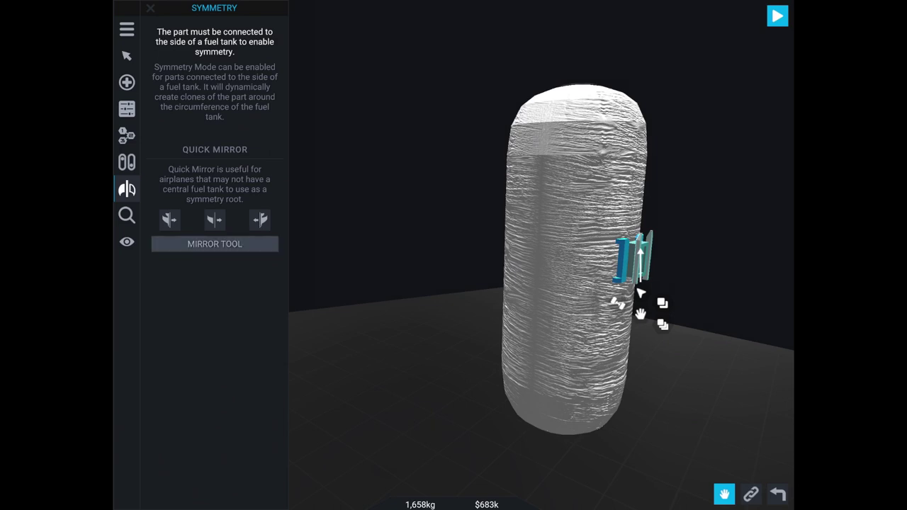
click(215, 244)
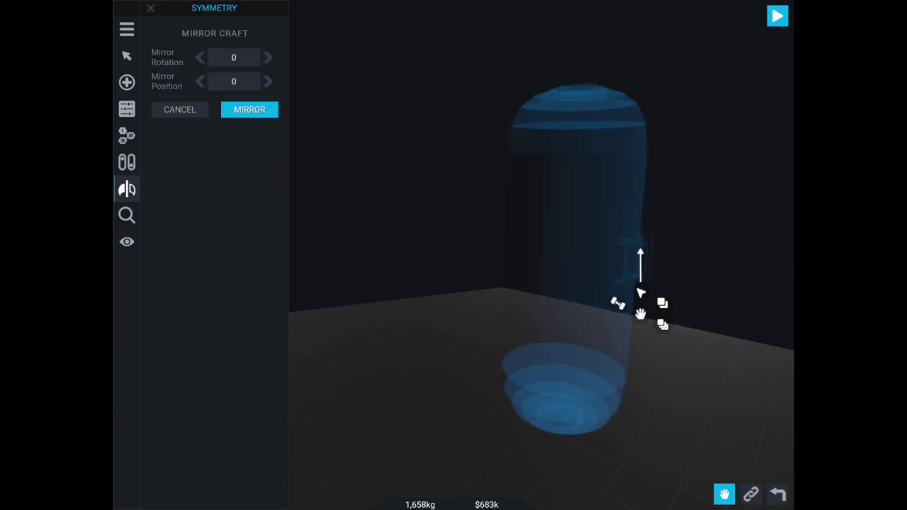
click(249, 109)
Attach the habitat tank directly beneath the capsule
click(603, 258)
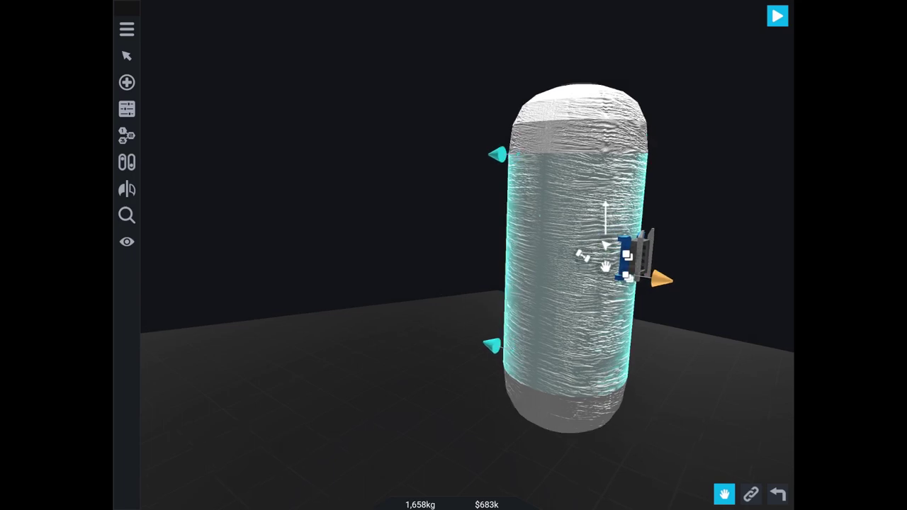
mouse_move(354, 284)
mouse_down()
mouse_move(354, 354)
mouse_move(355, 283)
mouse_move(354, 354)
mouse_move(354, 297)
mouse_move(354, 333)
mouse_up()
mouse_move(546, 241)
mouse_down()
mouse_move(538, 257)
mouse_move(468, 184)
mouse_move(450, 274)
mouse_up()
drag(354, 319, 354, 383)
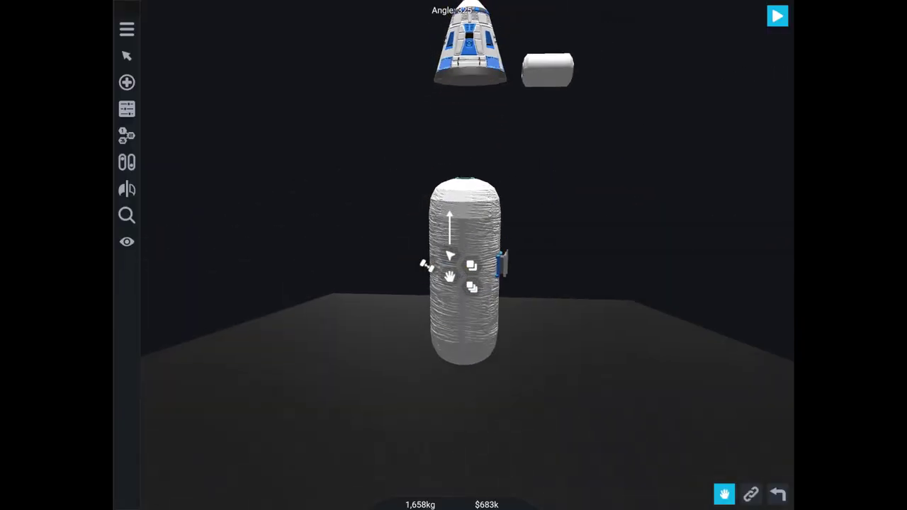
drag(472, 245, 485, 157)
mouse_move(355, 319)
mouse_down()
mouse_move(354, 396)
mouse_move(354, 340)
mouse_up()
Reseat the RCS block on the tank and try different radial symmetry counts
scroll(439, 245, up, 5)
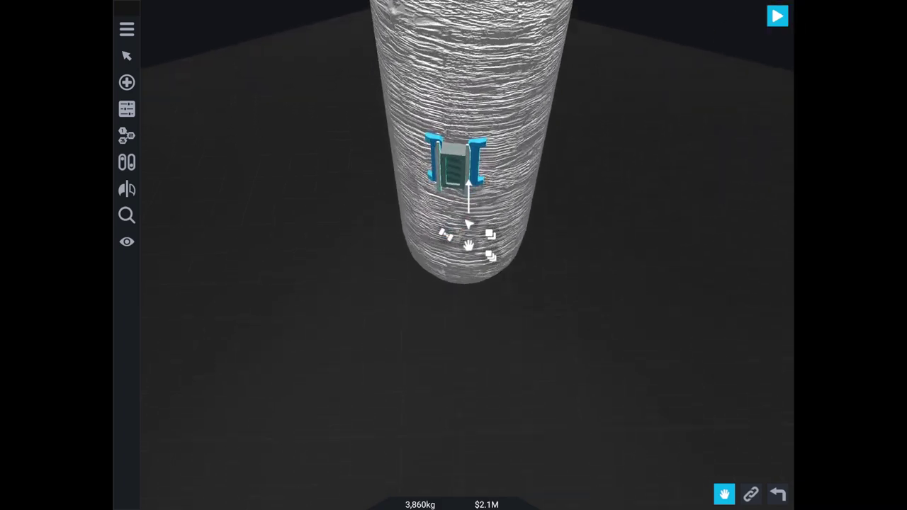
mouse_move(470, 241)
mouse_down()
mouse_move(466, 188)
mouse_move(479, 191)
mouse_up()
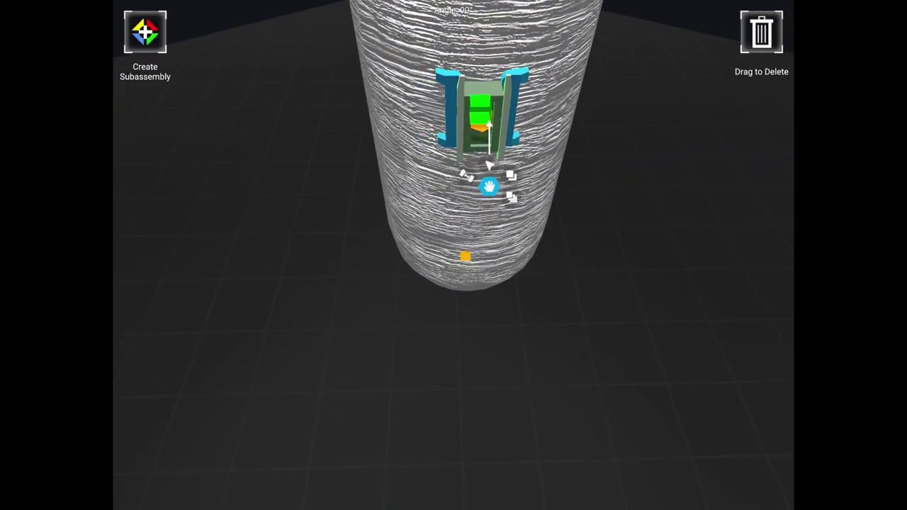
click(127, 135)
click(127, 188)
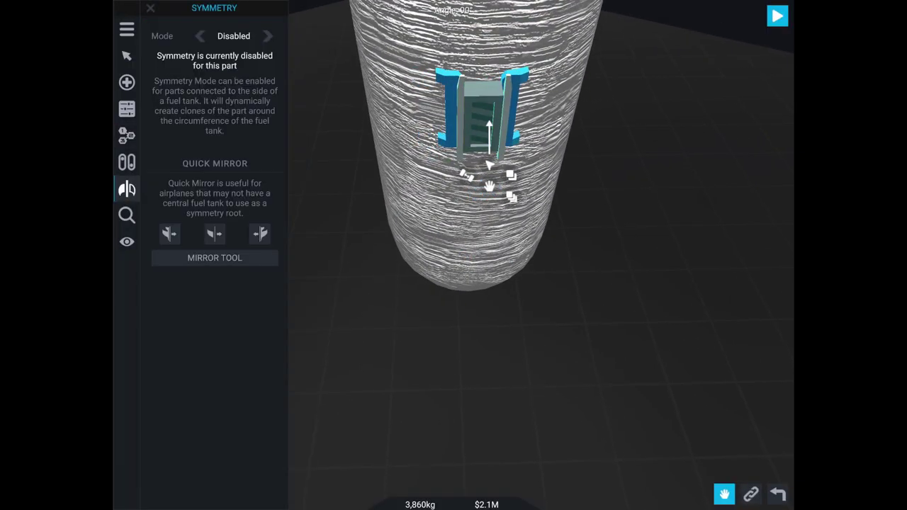
click(200, 35)
click(201, 35)
click(201, 35)
click(150, 8)
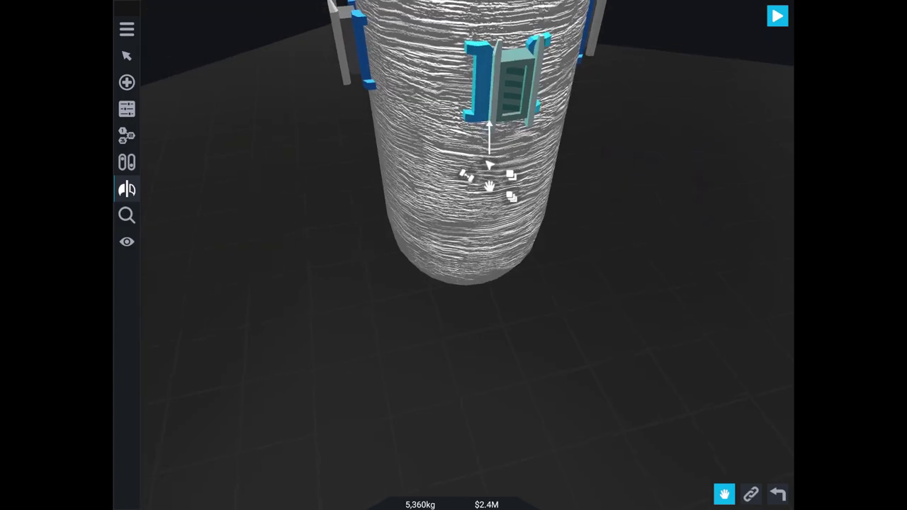
click(127, 189)
click(127, 189)
Place the RCS block at the tank's front centre and set Radial x 6 symmetry
drag(602, 354, 460, 355)
click(126, 189)
click(571, 134)
click(127, 189)
click(126, 189)
drag(563, 131, 460, 156)
mouse_move(602, 213)
mouse_down()
mouse_move(602, 319)
mouse_move(539, 333)
mouse_up()
click(201, 35)
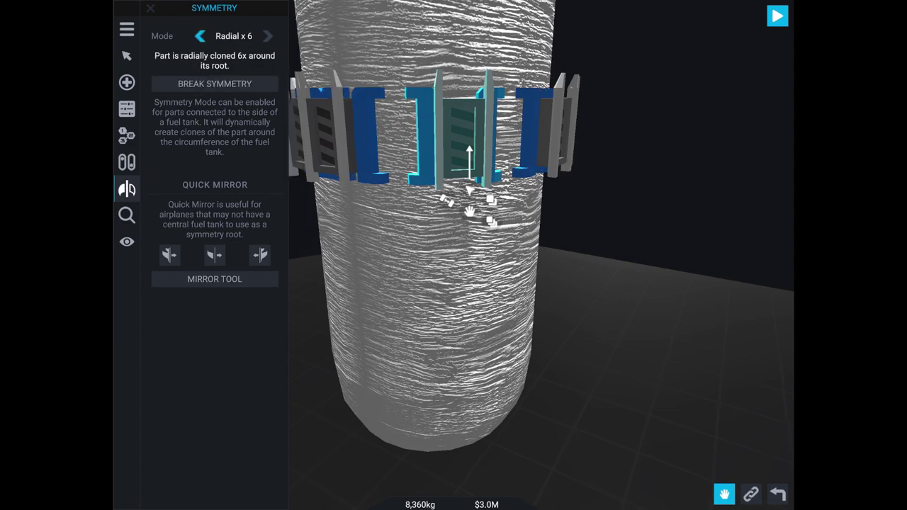
drag(624, 355, 751, 354)
Add a tall Structural fuel tank beside the habitat and slim it to 0.19 m radius
click(126, 83)
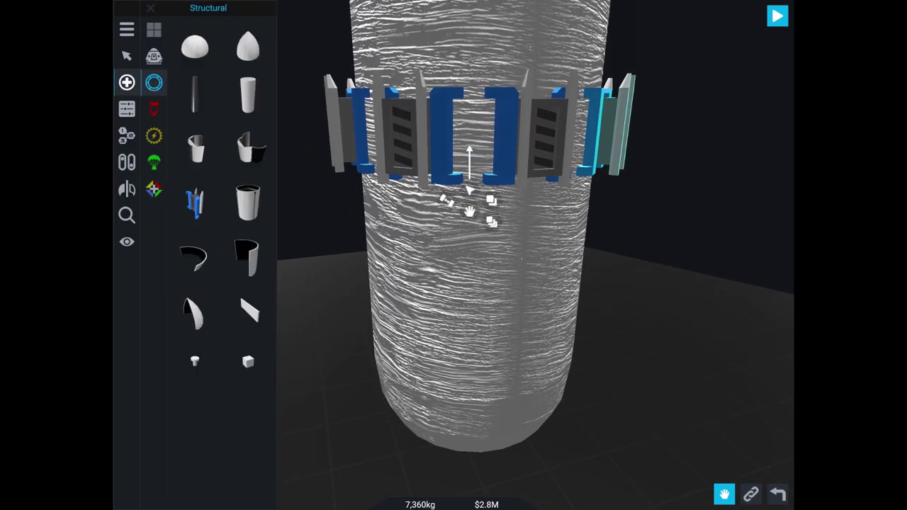
click(127, 82)
click(127, 82)
mouse_move(247, 92)
mouse_down()
mouse_move(612, 180)
mouse_move(515, 241)
mouse_up()
click(126, 55)
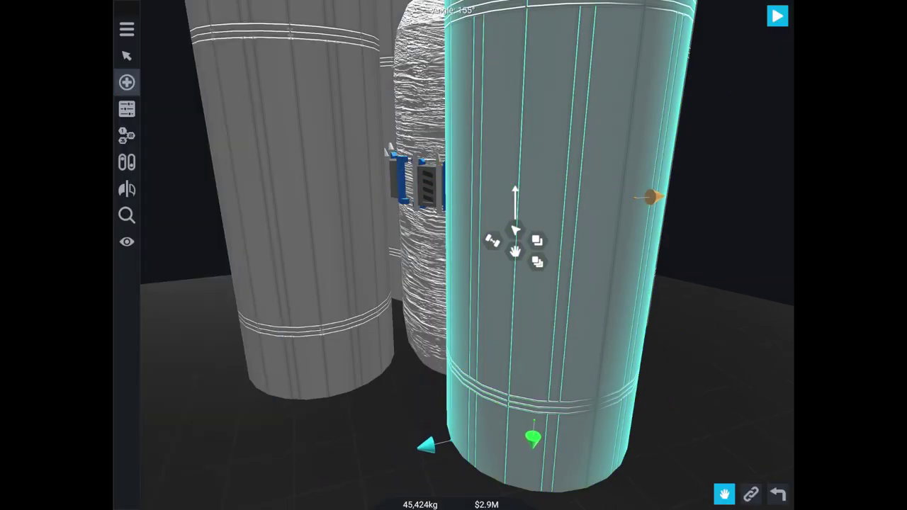
drag(708, 389, 624, 390)
mouse_move(311, 397)
mouse_down()
mouse_move(364, 391)
mouse_move(492, 400)
mouse_up()
Shorten the side tank to 3.30 m and lower it along the habitat
scroll(673, 319, down, 3)
mouse_move(673, 319)
mouse_down()
mouse_move(637, 248)
mouse_move(672, 319)
mouse_up()
scroll(673, 318, down, 3)
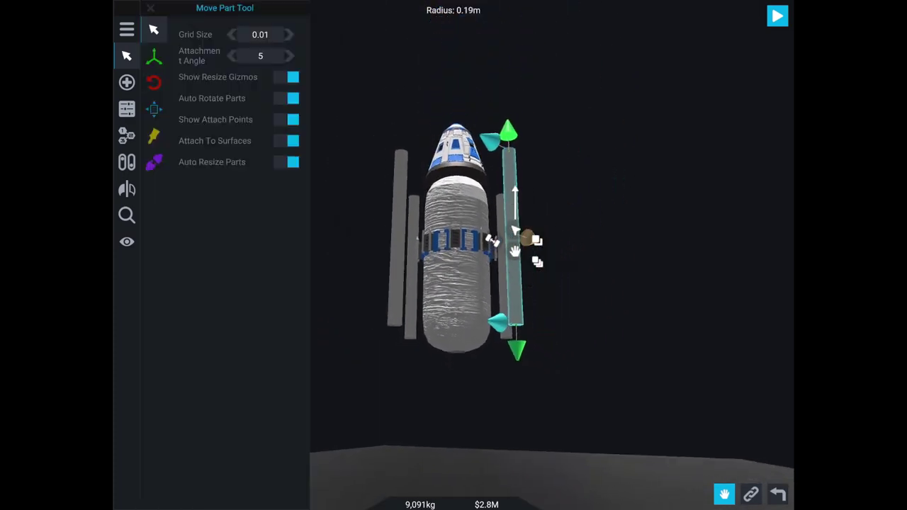
drag(517, 349, 512, 283)
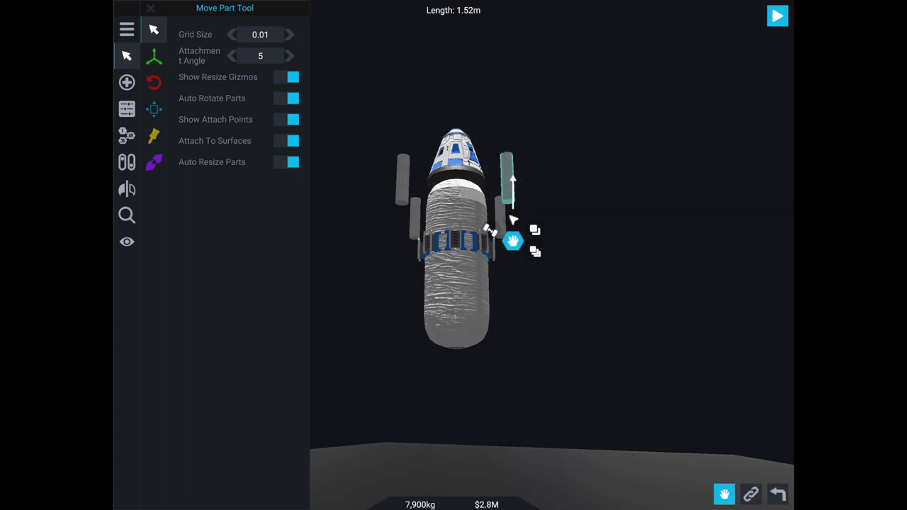
drag(507, 178, 508, 247)
drag(483, 282, 482, 284)
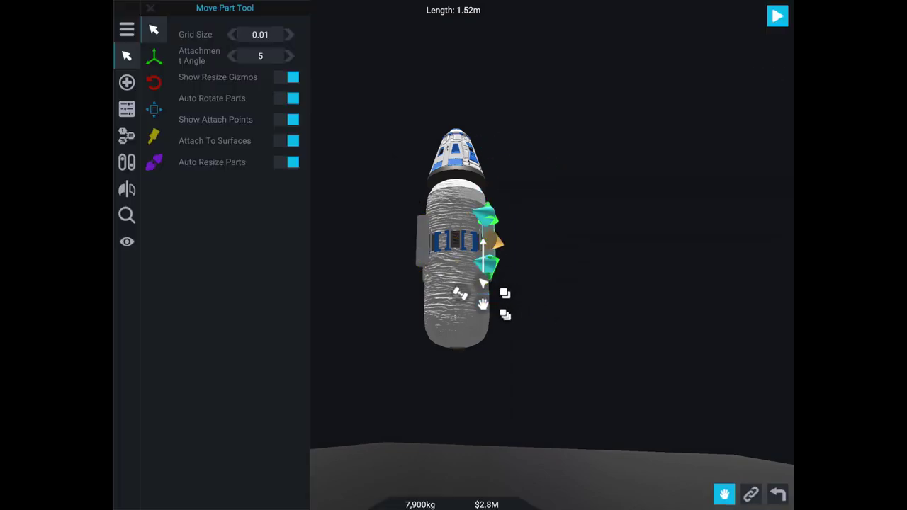
drag(567, 389, 673, 389)
Cap the tops of the side tanks with Hemisphere parts
click(127, 56)
click(127, 56)
click(127, 83)
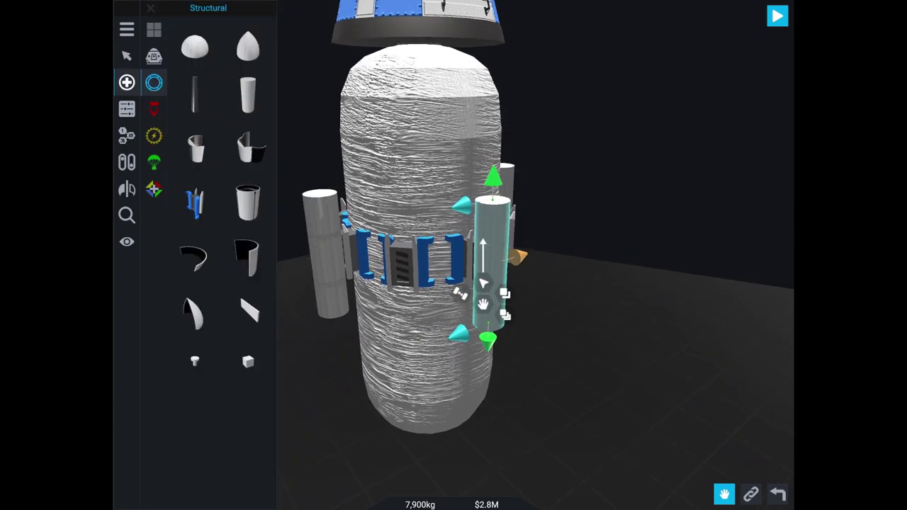
mouse_move(248, 46)
mouse_down()
mouse_move(567, 155)
mouse_move(495, 162)
mouse_move(495, 141)
mouse_up()
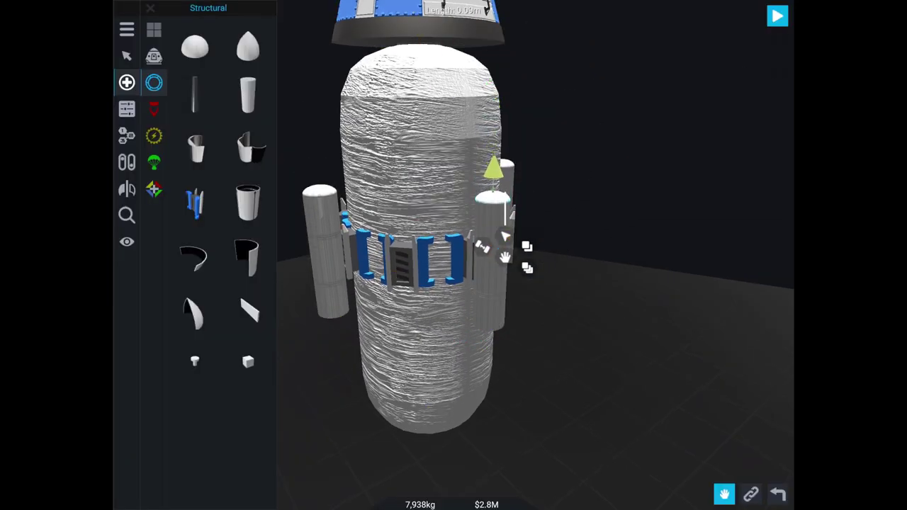
drag(638, 354, 701, 340)
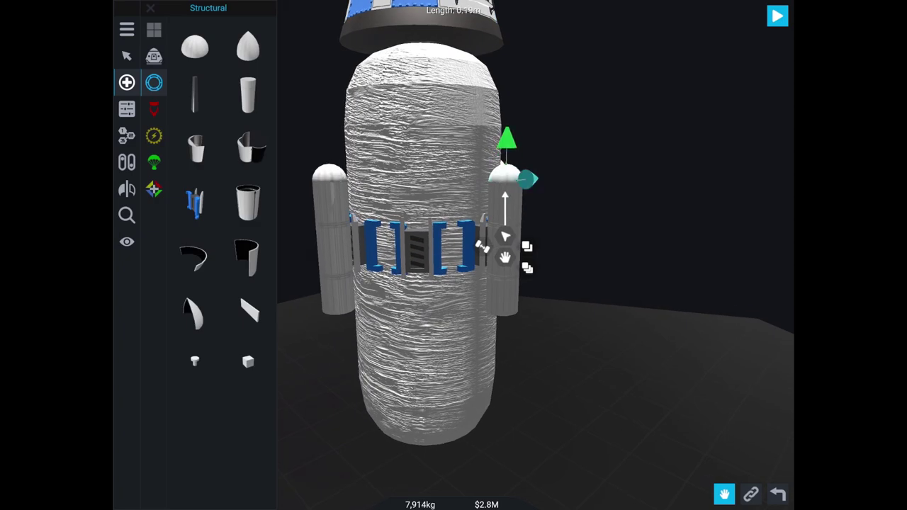
Copy a hemisphere cap, flip it, and attach it to the side tank's bottom
click(507, 227)
drag(532, 225, 634, 224)
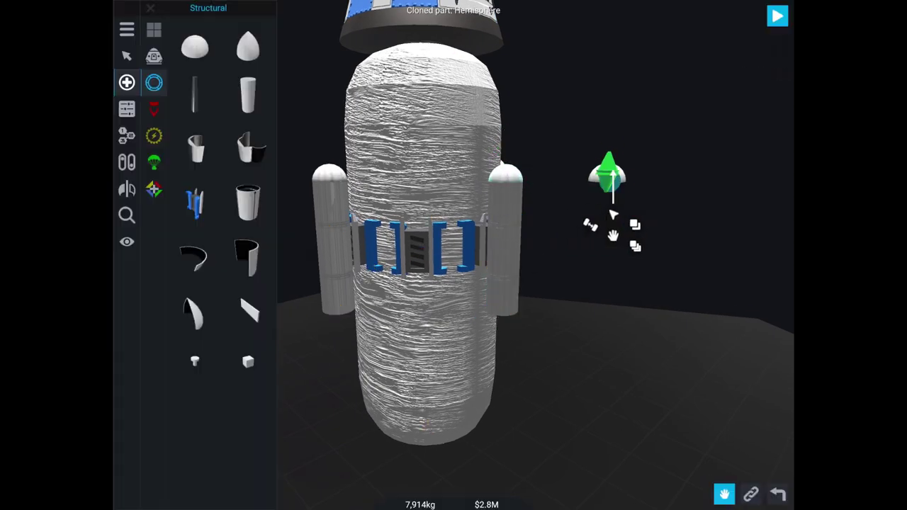
click(127, 56)
click(154, 82)
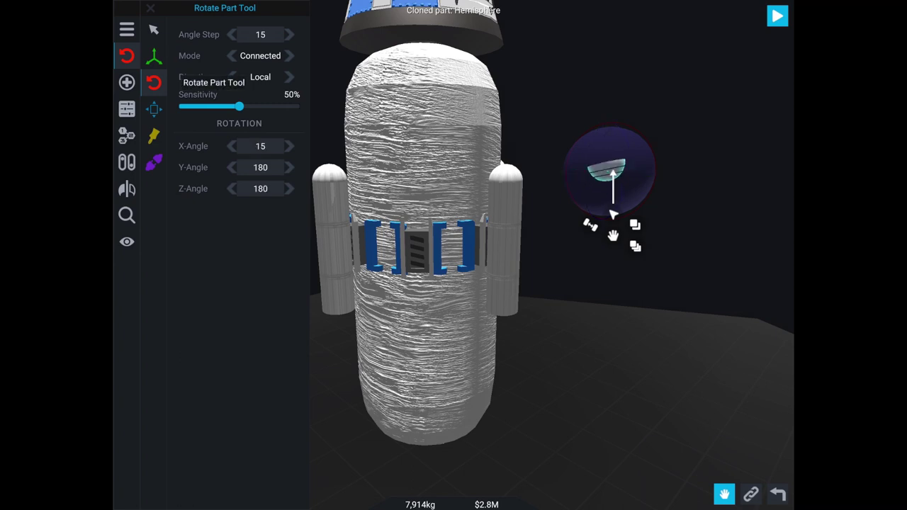
mouse_move(612, 235)
mouse_down()
mouse_move(567, 393)
mouse_move(517, 394)
mouse_up()
Set Texture to None on the right side tank and its top and bottom caps
click(505, 234)
click(127, 134)
click(127, 108)
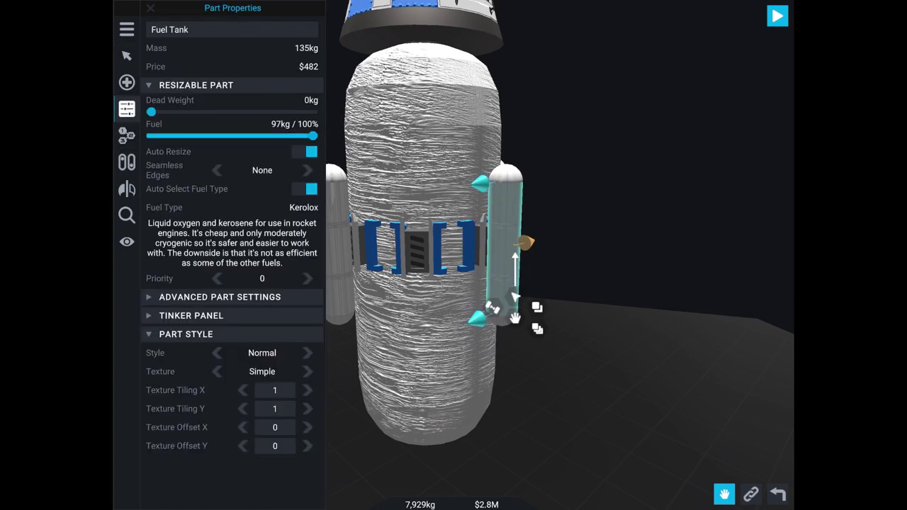
click(217, 371)
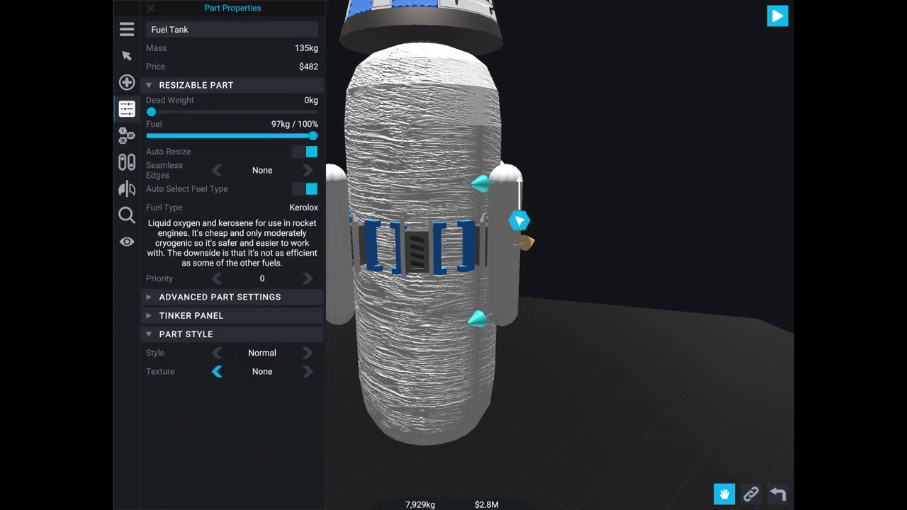
click(505, 174)
click(216, 371)
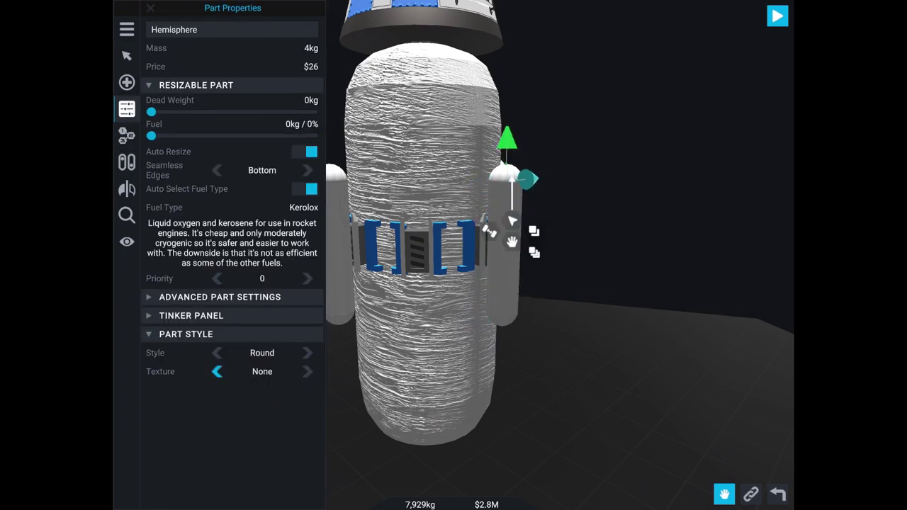
click(505, 269)
click(505, 313)
click(217, 371)
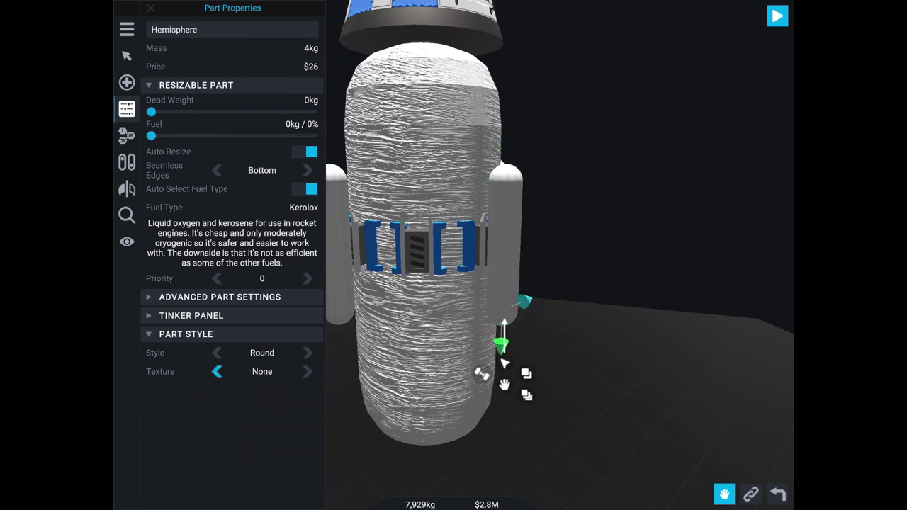
click(505, 269)
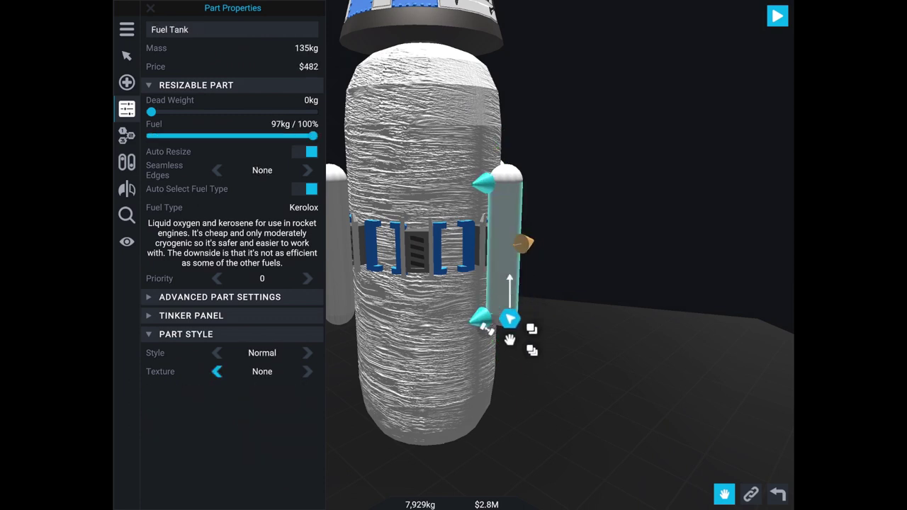
Make the central and upper habitat sections seamless at both ends
click(452, 340)
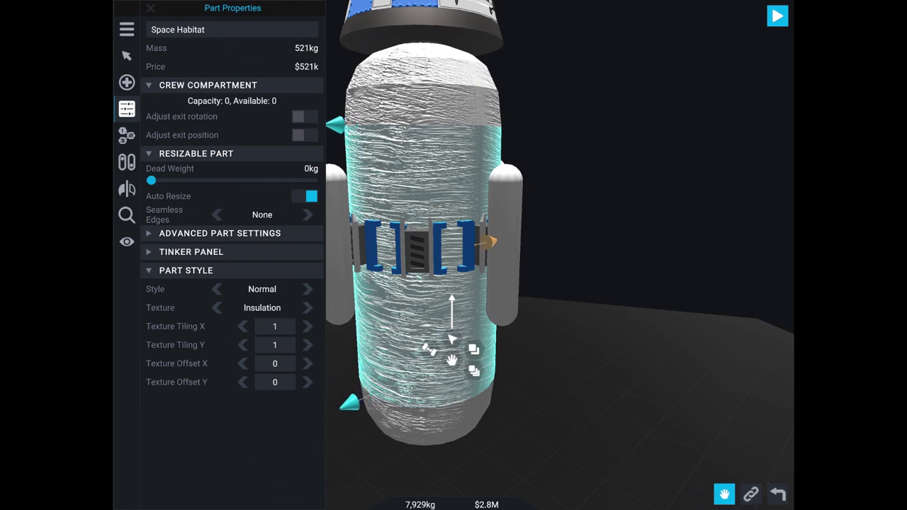
click(217, 215)
click(434, 141)
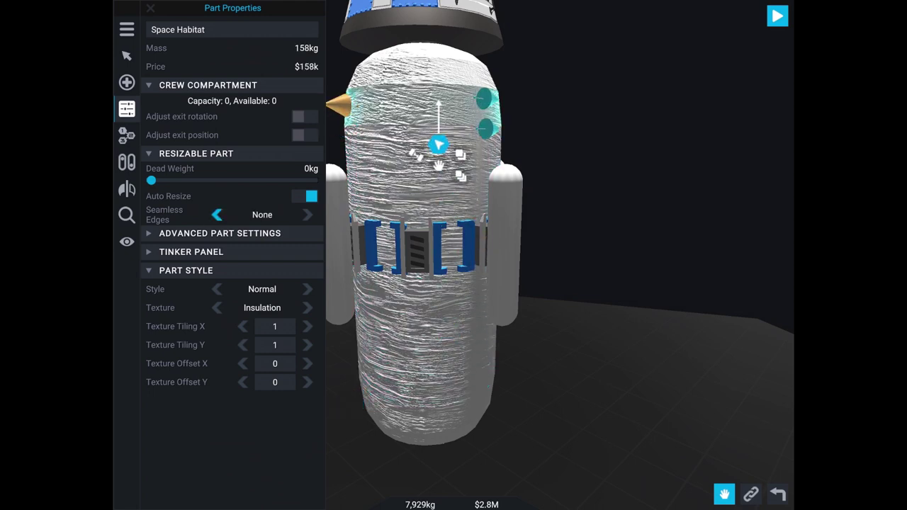
click(164, 215)
click(217, 214)
Give the remaining habitat sections seamless edges and set the fairing base's to Bottom
click(434, 99)
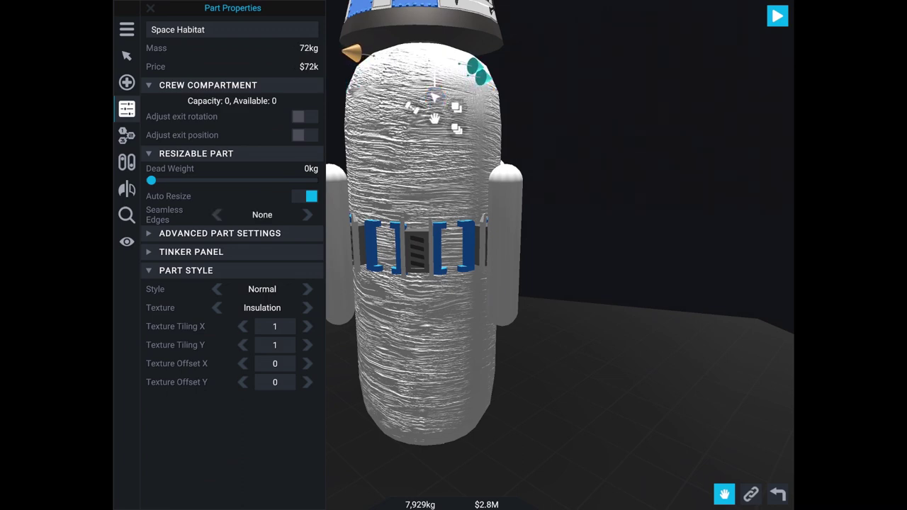
click(429, 114)
click(432, 95)
click(410, 101)
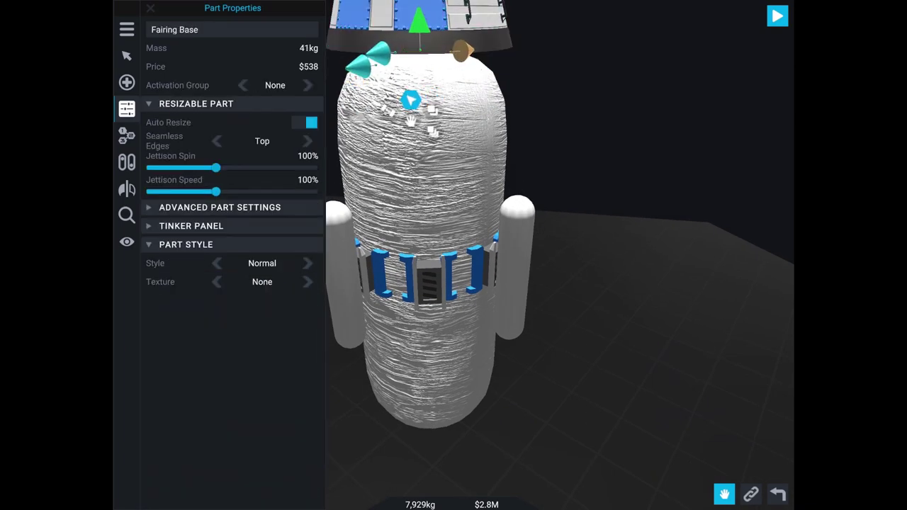
drag(408, 103, 409, 104)
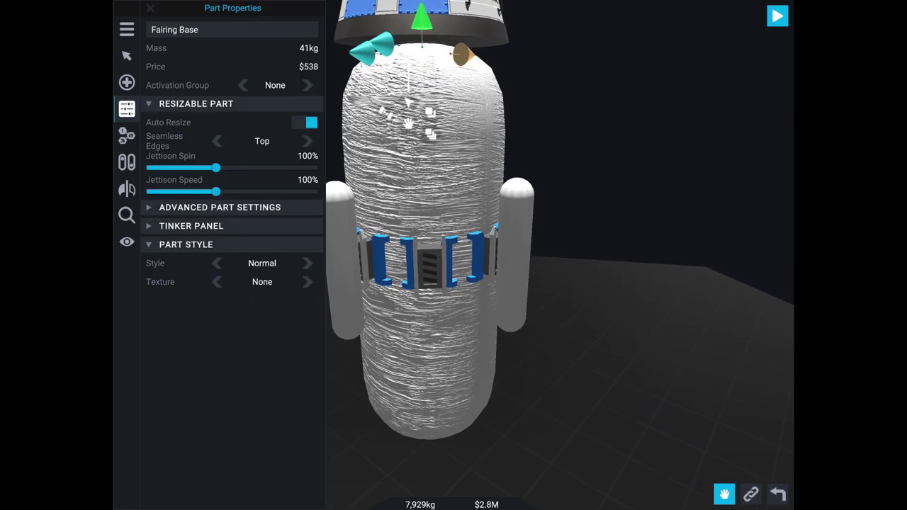
drag(496, 318, 496, 156)
click(446, 297)
drag(495, 212, 496, 340)
click(217, 215)
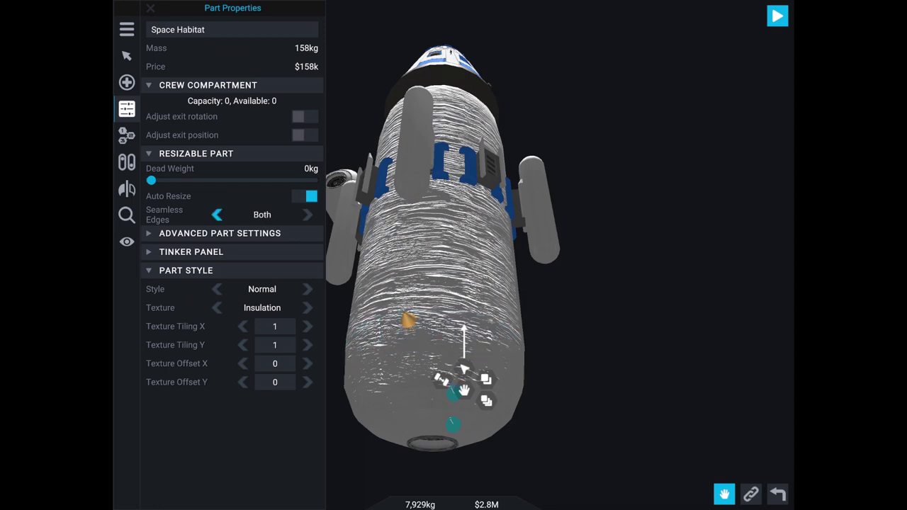
click(216, 215)
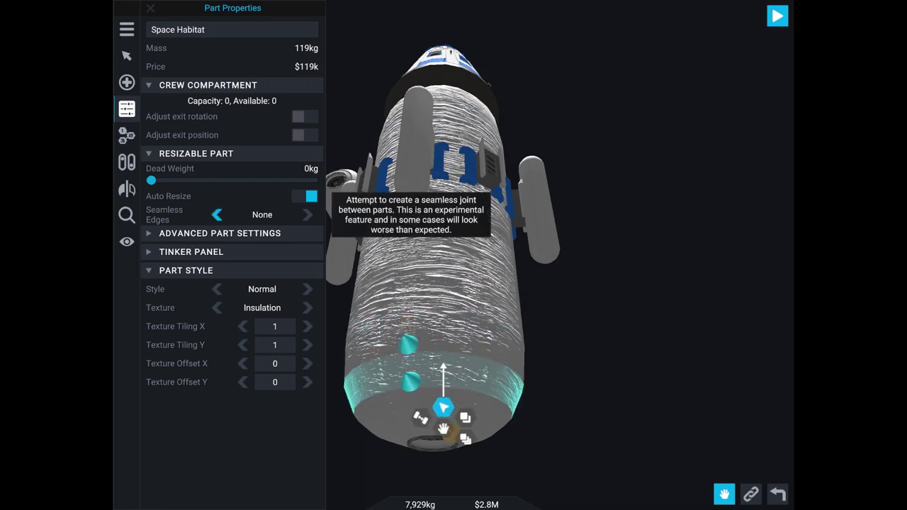
click(216, 214)
click(217, 215)
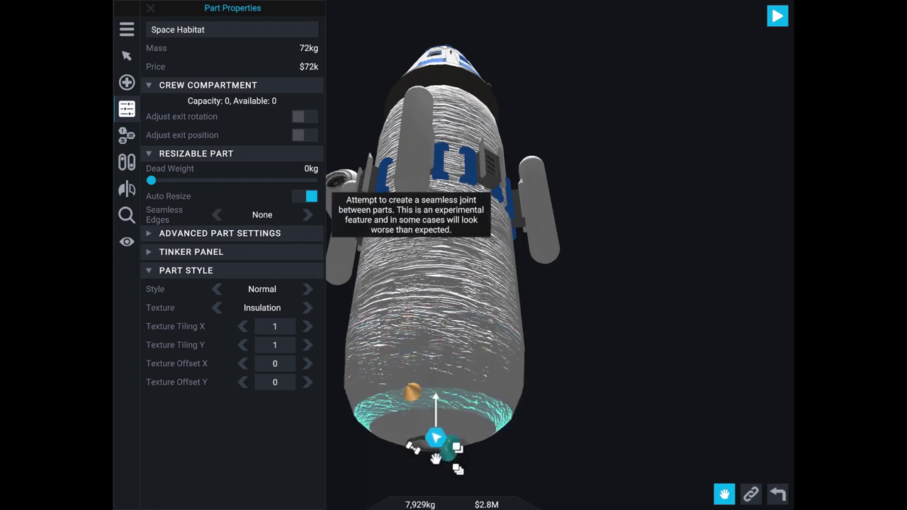
click(432, 428)
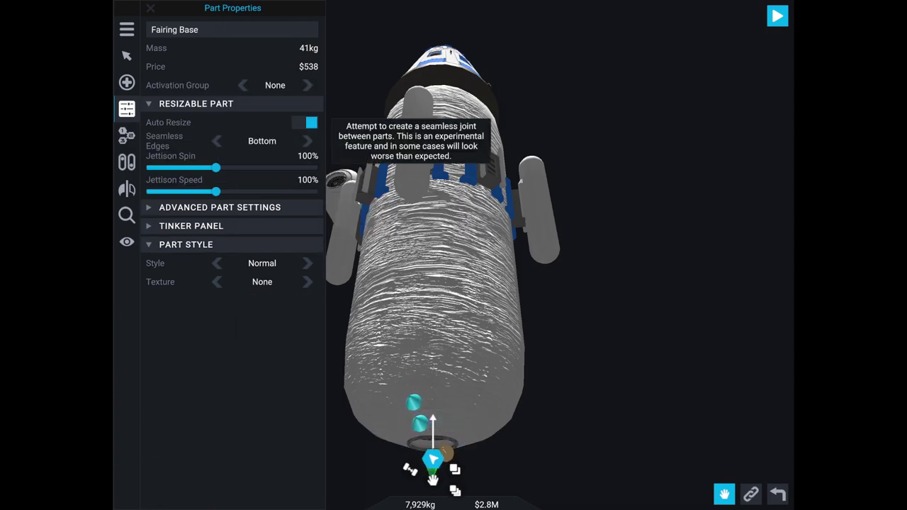
click(453, 283)
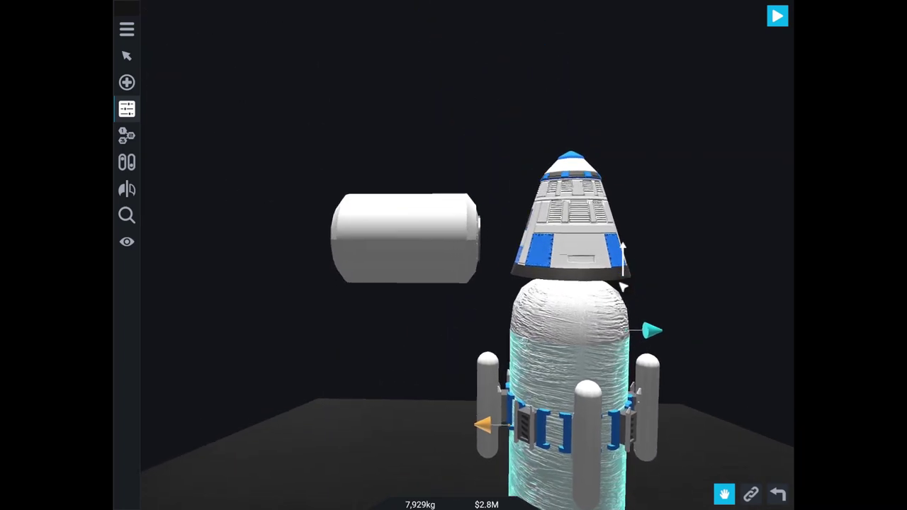
Set Seamless Edges to Both on the horizontal fuel tank and its end fairing base
click(622, 287)
click(406, 205)
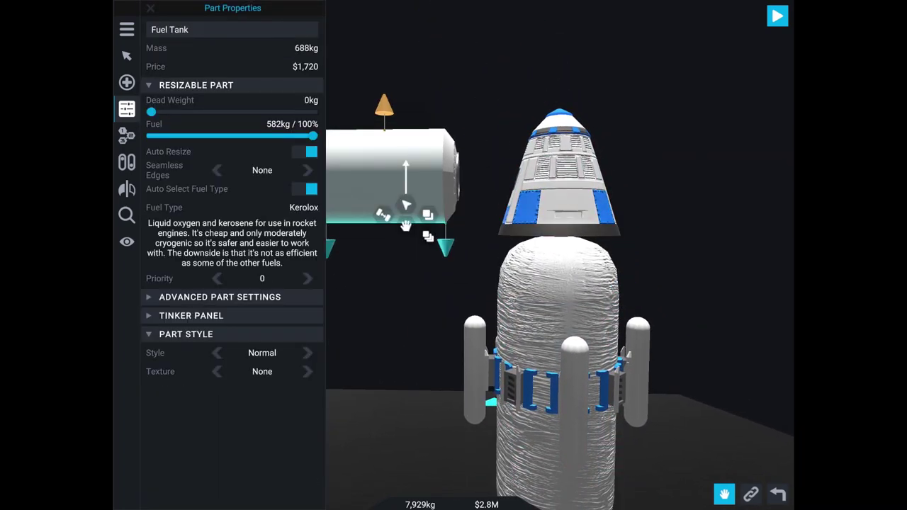
click(216, 170)
click(451, 202)
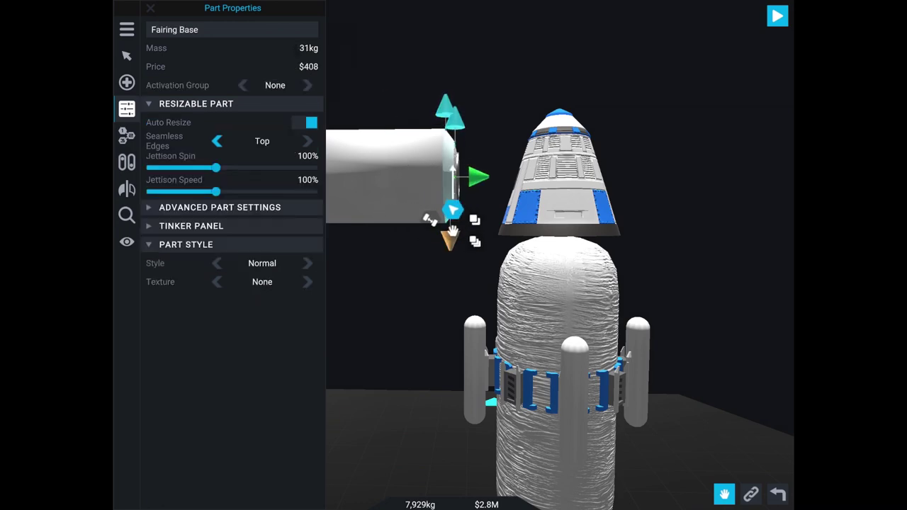
mouse_move(164, 141)
click(407, 205)
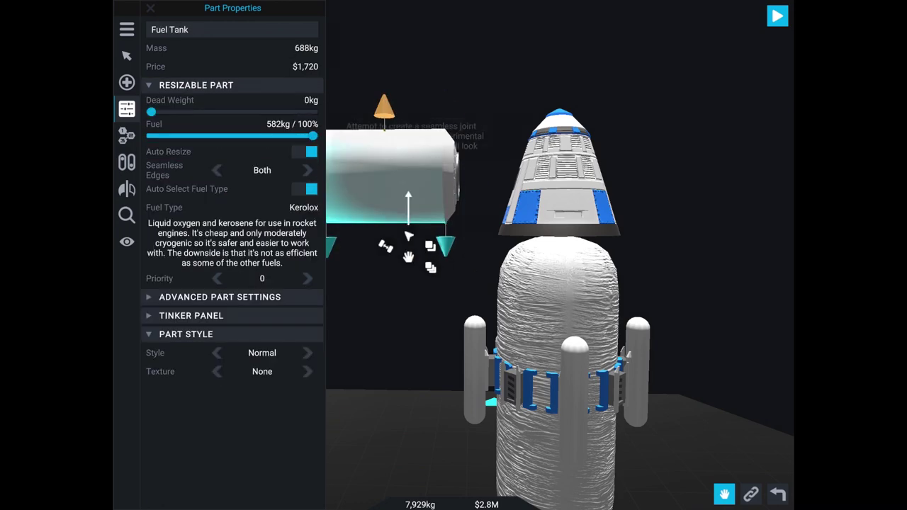
drag(439, 319, 510, 319)
click(504, 234)
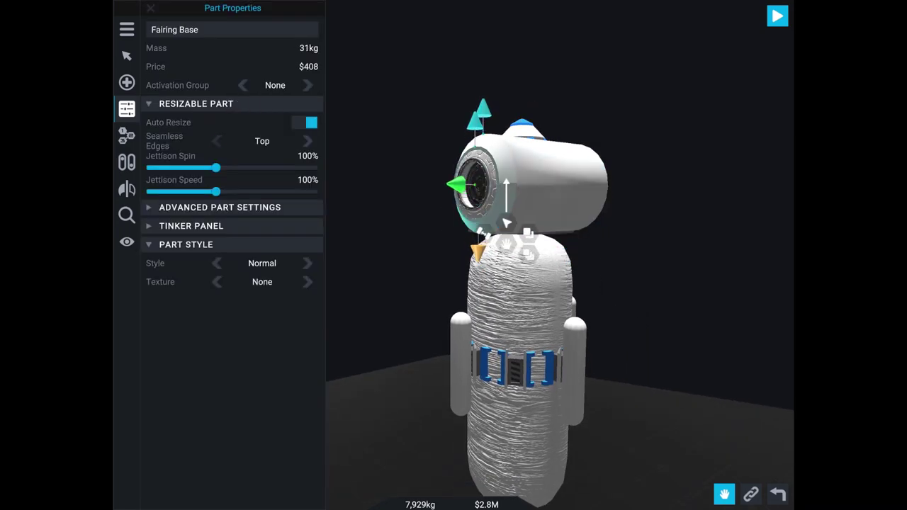
mouse_move(453, 354)
mouse_down()
mouse_move(623, 354)
mouse_move(453, 298)
mouse_up()
click(127, 108)
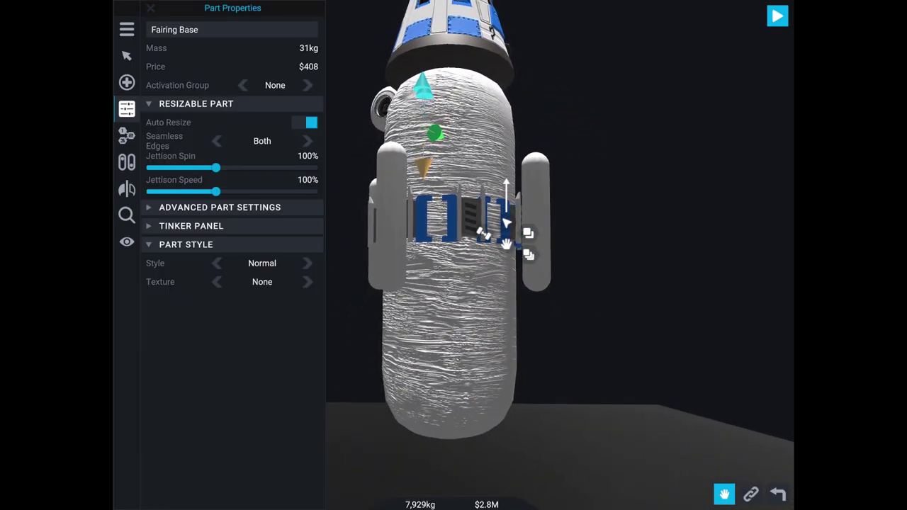
Bring up the Structural parts list
click(126, 82)
click(127, 56)
click(127, 82)
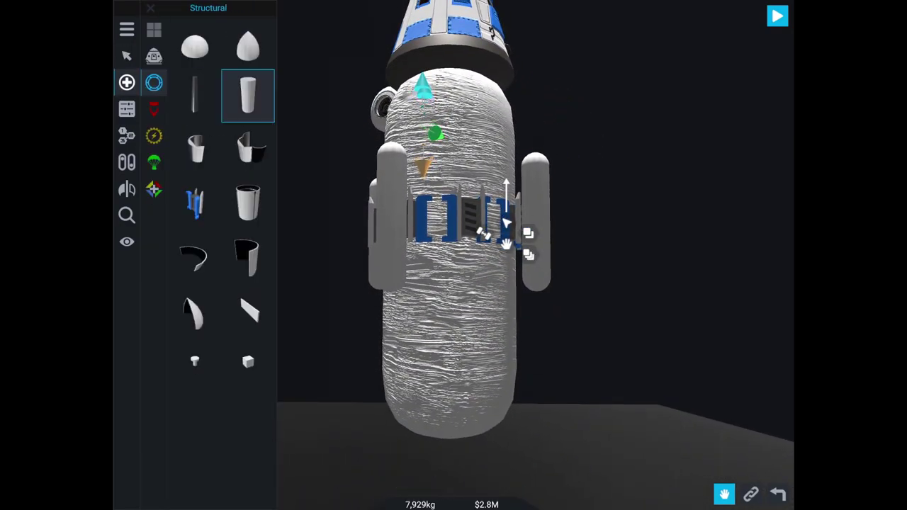
Add a new fuel tank, tilt it to -90 degrees, and place it on the fuselage's left side
drag(247, 95, 698, 185)
click(127, 56)
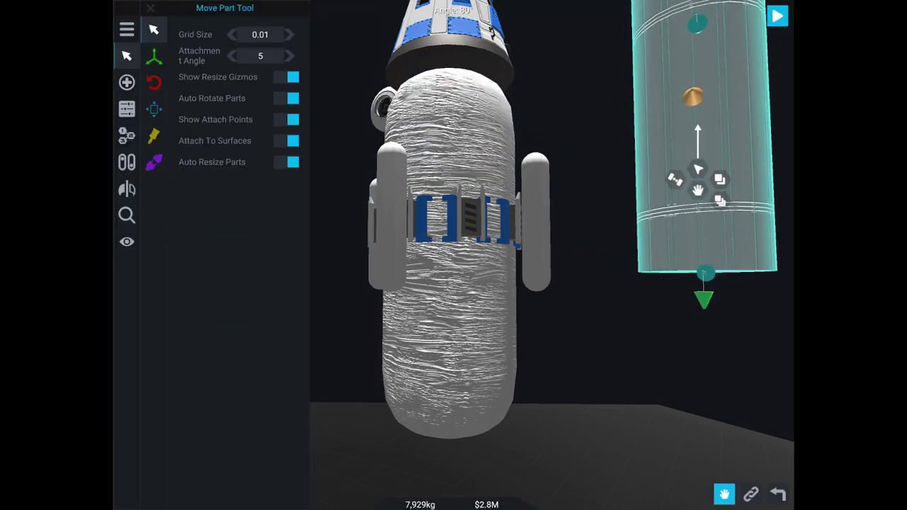
click(153, 82)
click(127, 56)
click(232, 188)
click(231, 188)
click(232, 188)
click(232, 189)
click(232, 188)
click(232, 189)
click(232, 189)
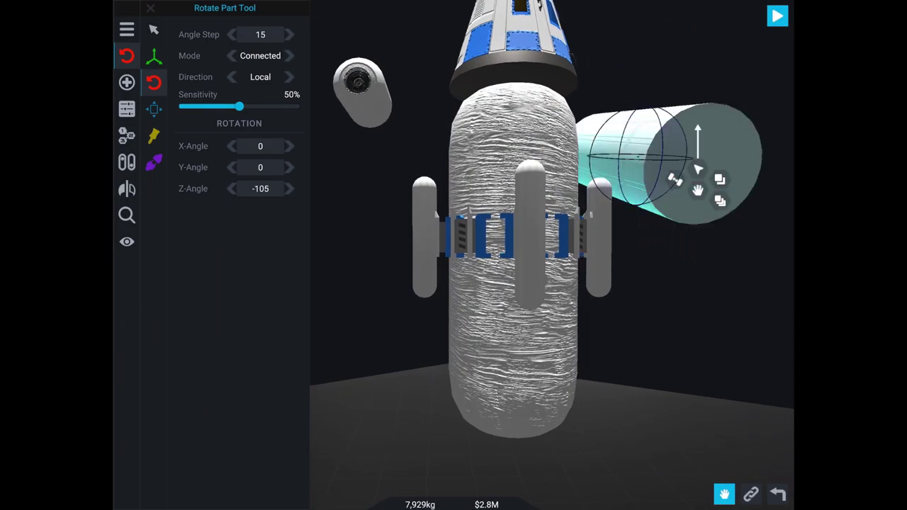
click(288, 189)
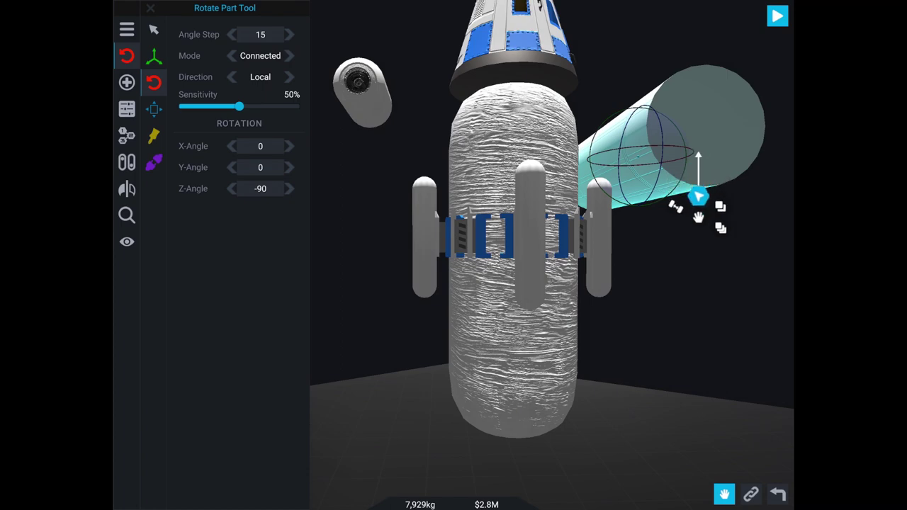
drag(695, 220, 459, 298)
Shrink the new tank's radius down to a thin rod
click(127, 82)
click(127, 135)
click(127, 82)
drag(496, 354, 652, 354)
drag(623, 212, 573, 212)
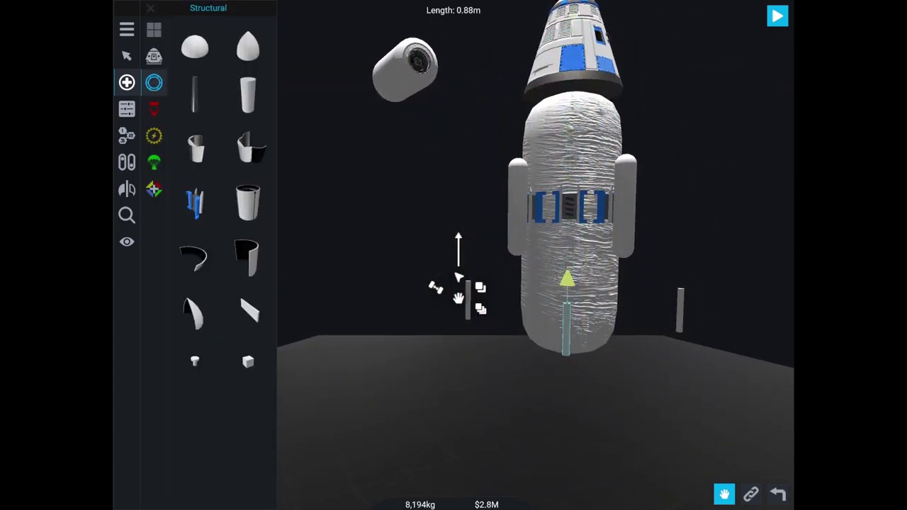
click(127, 82)
click(126, 135)
click(127, 108)
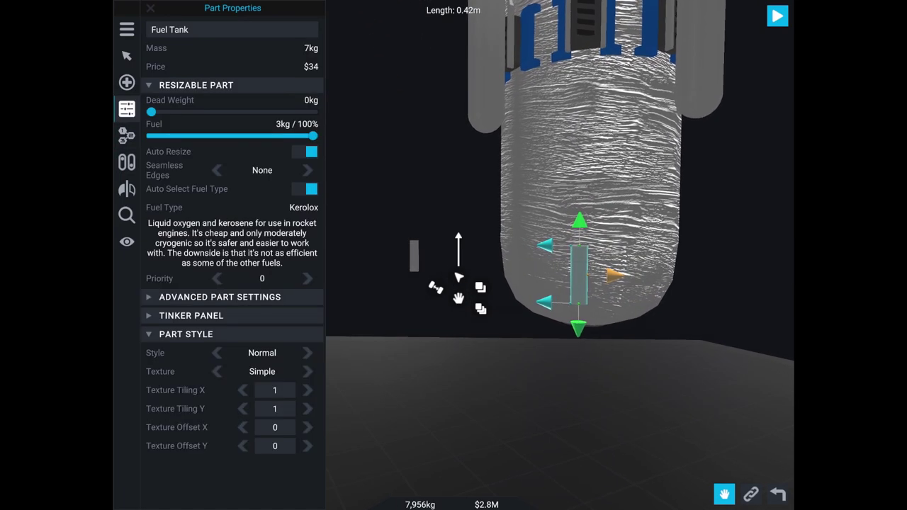
Attach a small Control & Descent part to the slim tank's bottom
click(127, 83)
click(153, 162)
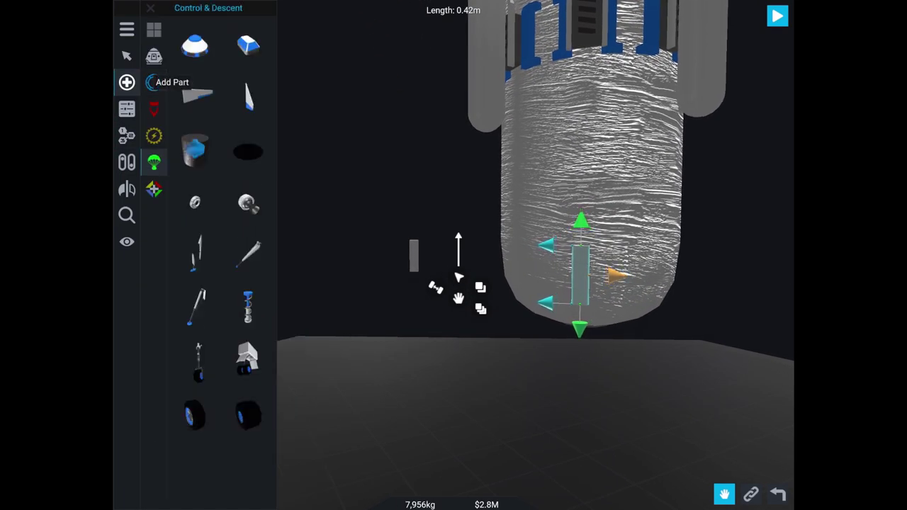
drag(195, 203, 216, 177)
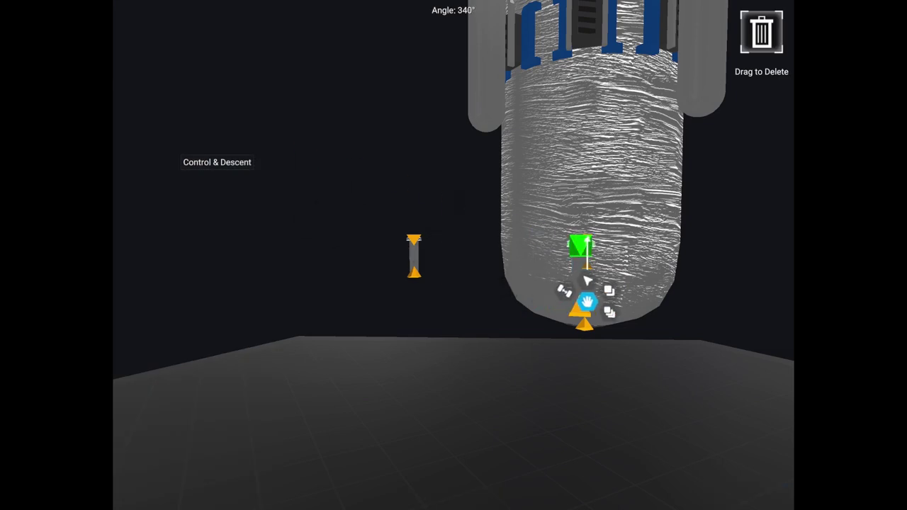
drag(579, 246, 579, 248)
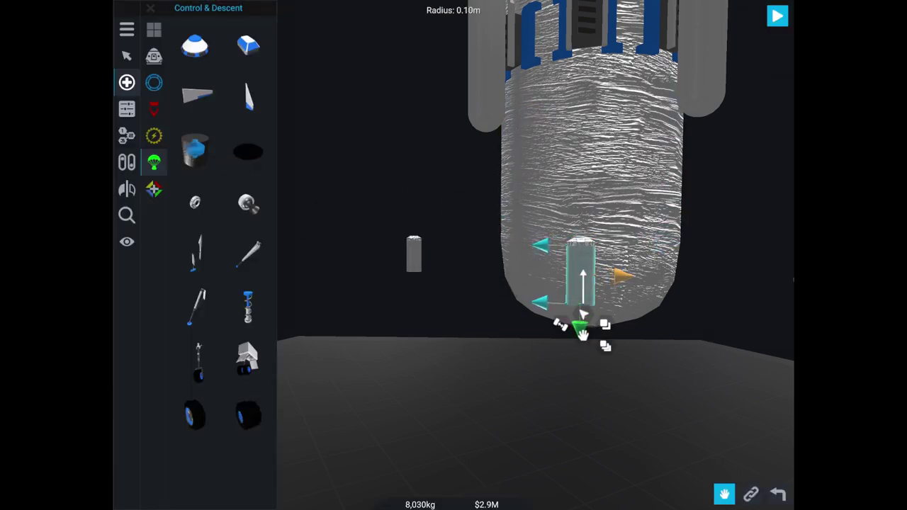
drag(583, 316, 544, 343)
drag(580, 305, 579, 307)
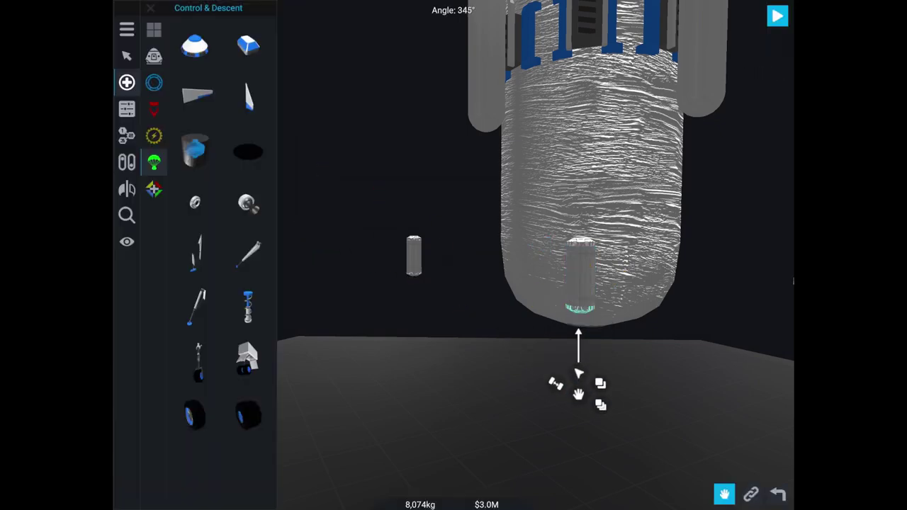
Move the tank assembly up into the habitat's blue ring band
mouse_move(454, 177)
mouse_down()
mouse_move(453, 107)
mouse_move(496, 213)
mouse_up()
drag(634, 389, 628, 110)
drag(453, 318, 340, 319)
drag(495, 318, 396, 319)
mouse_move(628, 131)
mouse_down()
mouse_move(647, 165)
mouse_move(574, 220)
mouse_move(674, 261)
mouse_move(568, 222)
mouse_move(568, 200)
mouse_move(587, 202)
mouse_move(719, 289)
mouse_move(719, 314)
mouse_move(741, 264)
mouse_move(759, 32)
mouse_up()
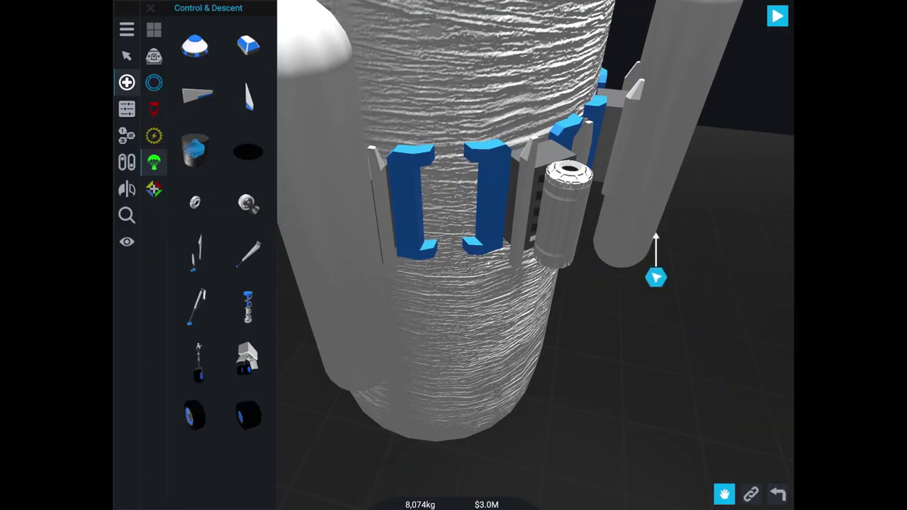
Clone the small tank assembly to a new spot
click(563, 213)
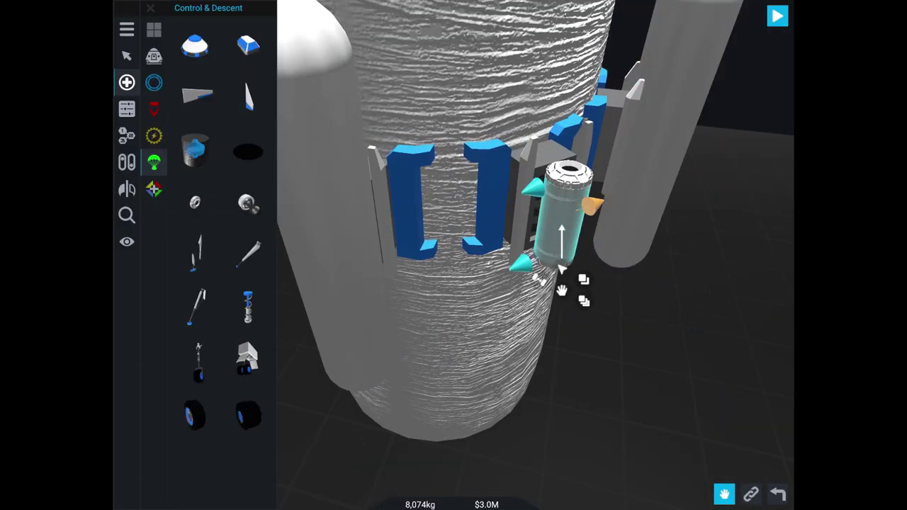
drag(587, 299, 682, 383)
click(126, 109)
click(126, 82)
click(126, 56)
Rotate the clone to Z-Angle 90 and attach it to the ring band's side
click(154, 82)
drag(524, 150, 559, 186)
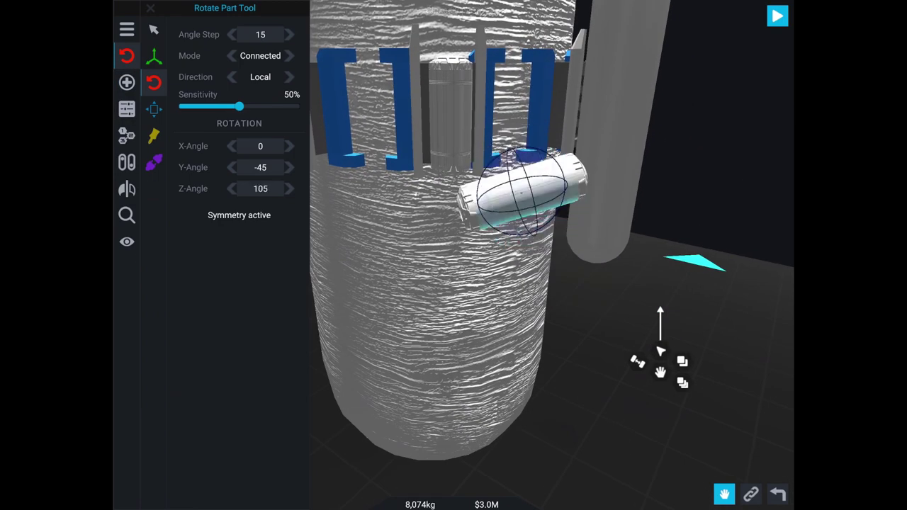
click(232, 189)
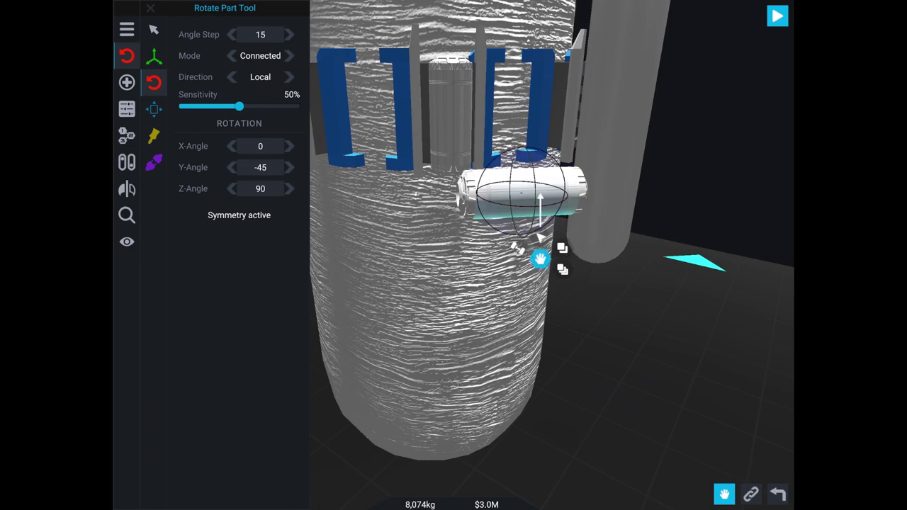
mouse_move(540, 259)
mouse_down()
mouse_move(458, 192)
mouse_move(469, 186)
mouse_up()
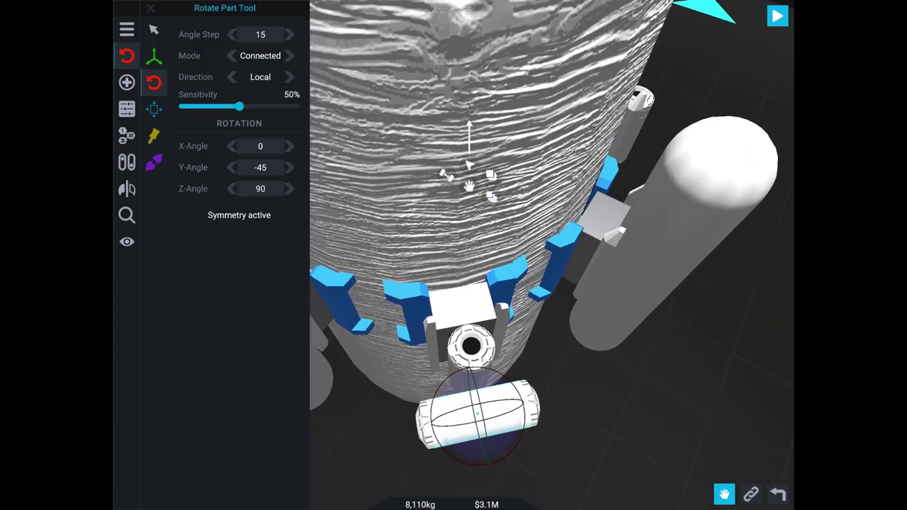
click(154, 56)
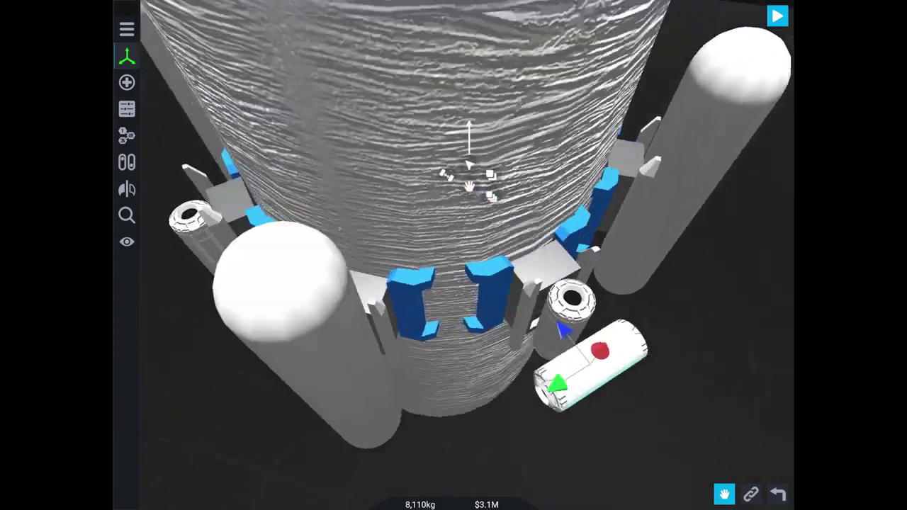
click(127, 56)
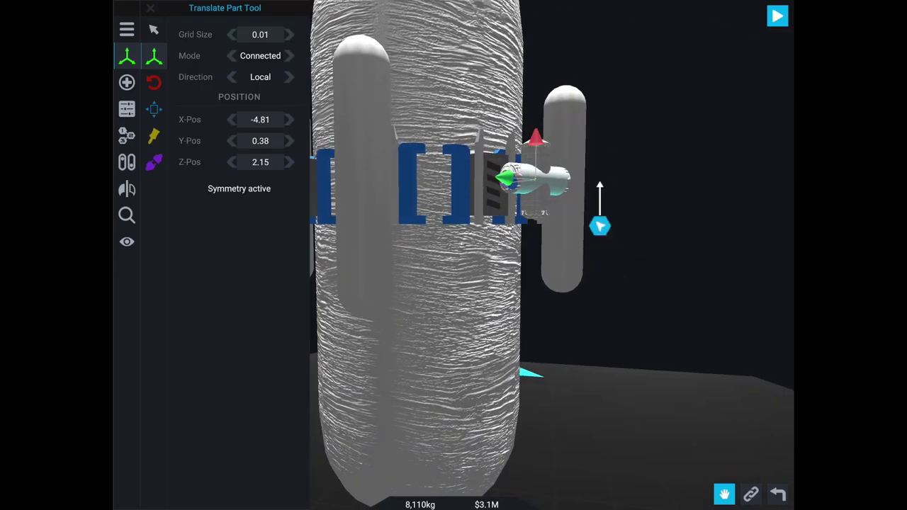
Clone the fuel tank, pull the cross-shaped side block off, and attach the tank to the ring band
click(569, 237)
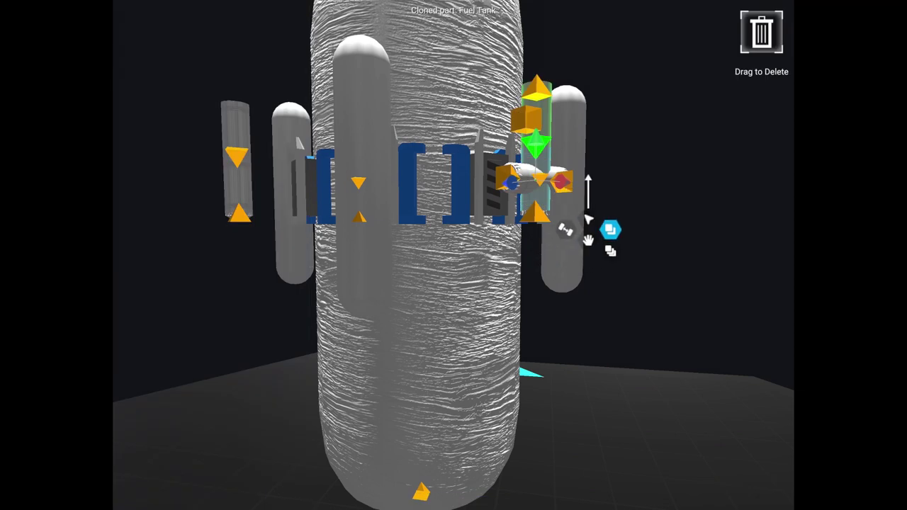
drag(536, 145, 683, 117)
click(154, 82)
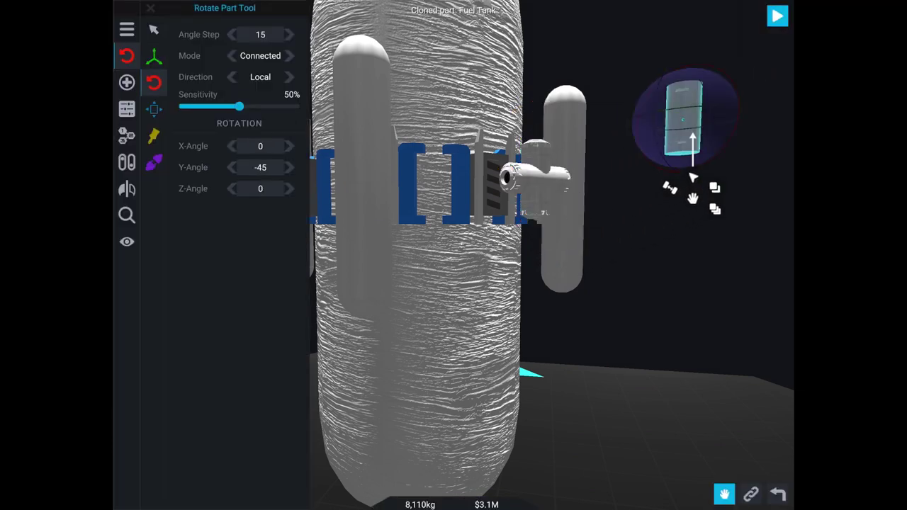
click(535, 177)
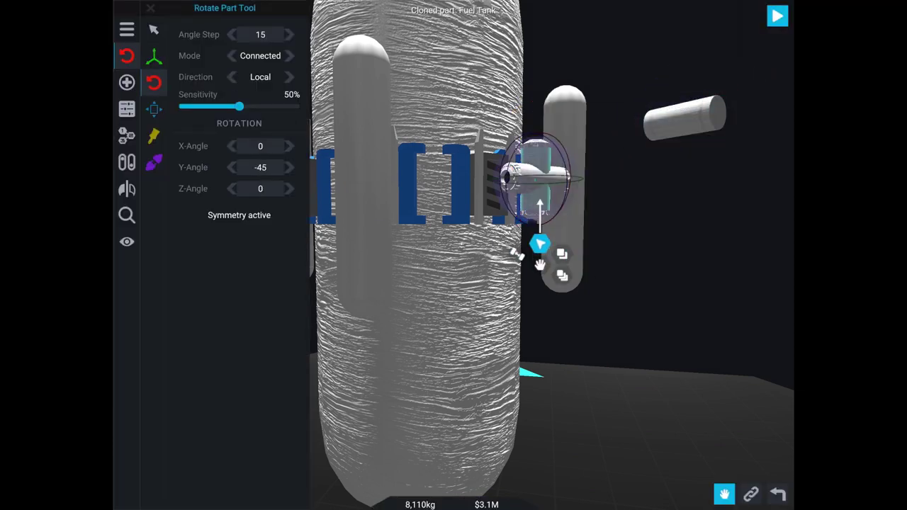
mouse_move(535, 177)
mouse_down()
mouse_move(533, 188)
mouse_move(686, 245)
mouse_up()
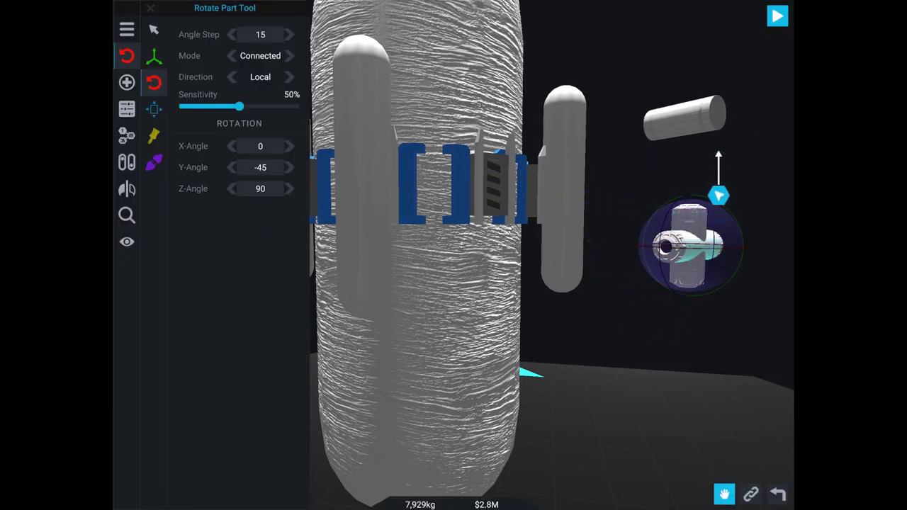
click(684, 117)
drag(683, 117, 514, 181)
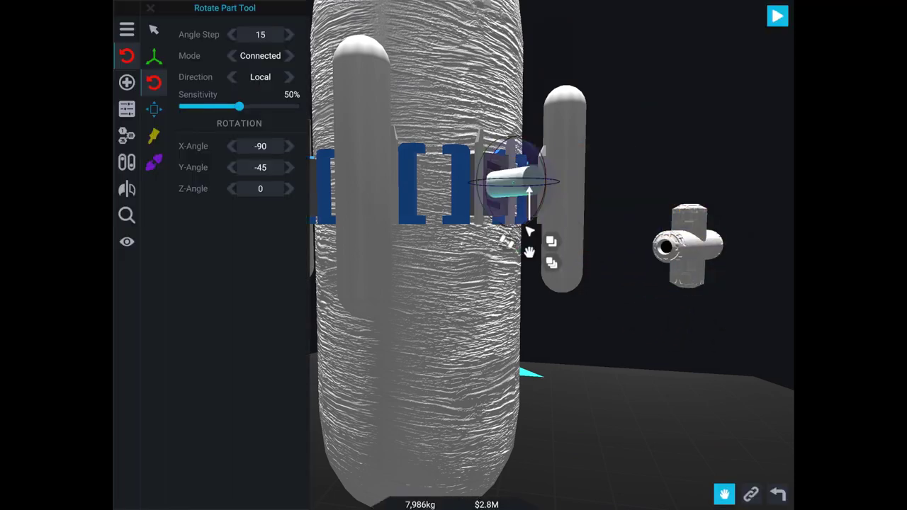
Select the loose cross-shaped part for precise position editing
click(154, 56)
click(153, 29)
mouse_move(673, 389)
mouse_down()
mouse_move(737, 390)
mouse_move(623, 386)
mouse_up()
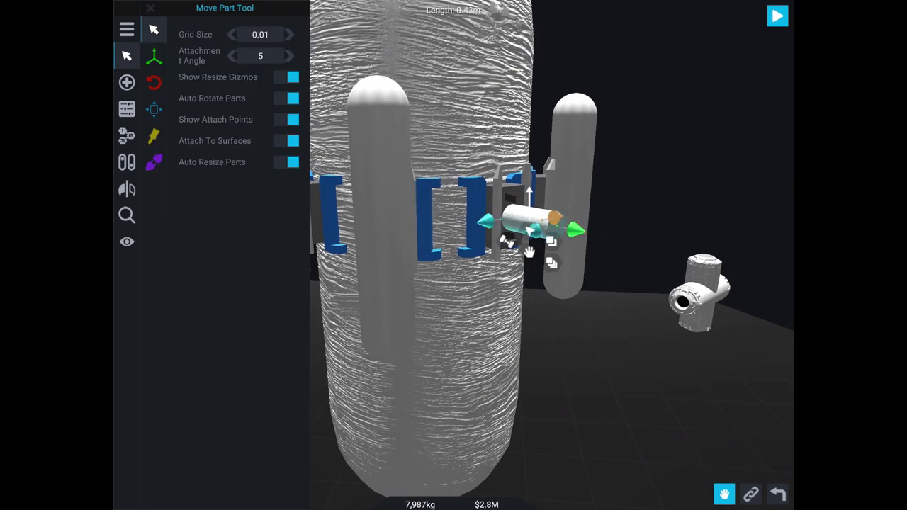
click(571, 206)
click(700, 298)
mouse_move(673, 389)
mouse_down()
mouse_move(602, 389)
mouse_move(666, 390)
mouse_up()
click(153, 56)
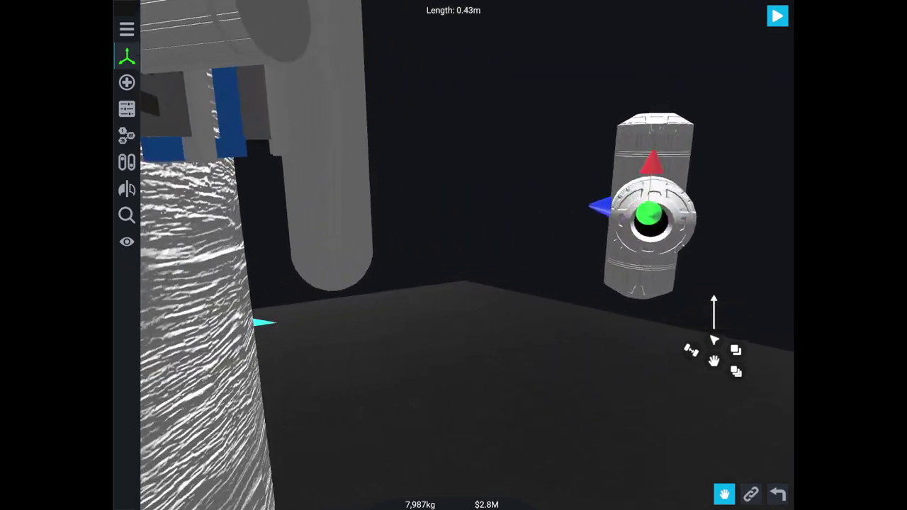
drag(496, 355, 567, 354)
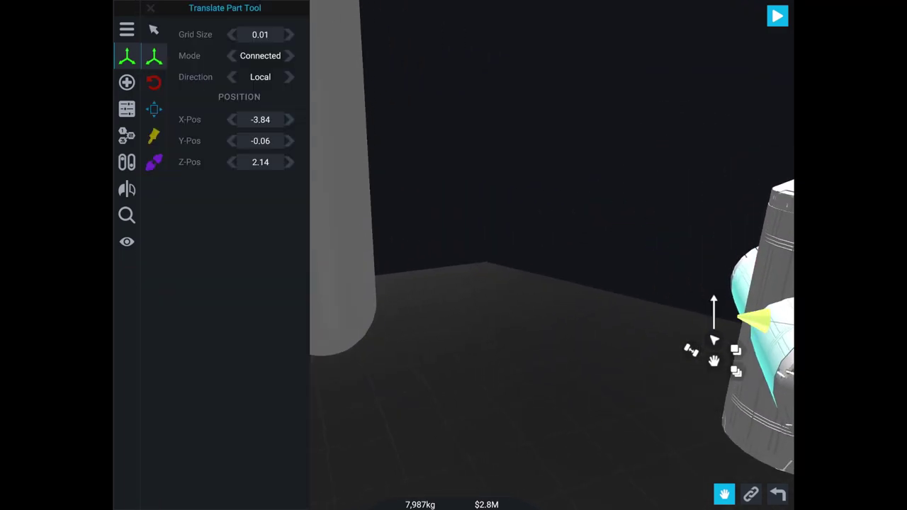
Move the cross-shaped part in toward the rocket body
drag(496, 354, 340, 325)
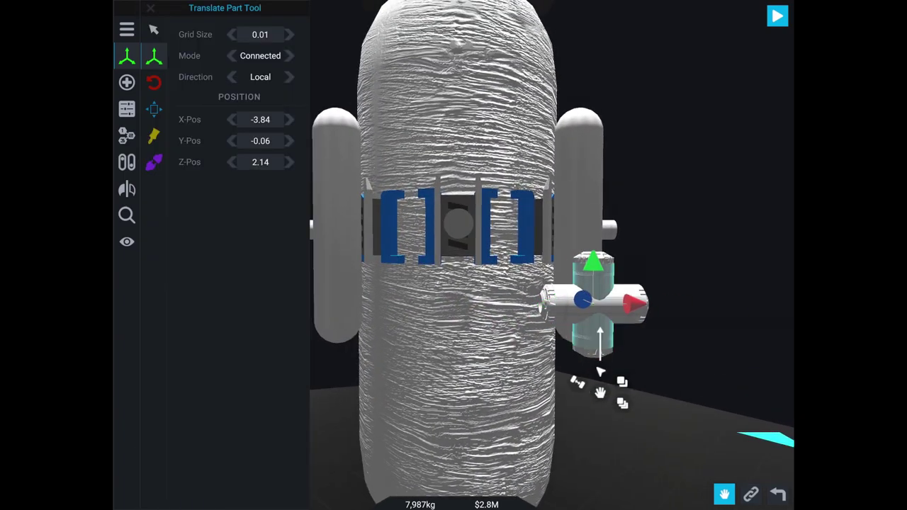
drag(600, 392, 462, 293)
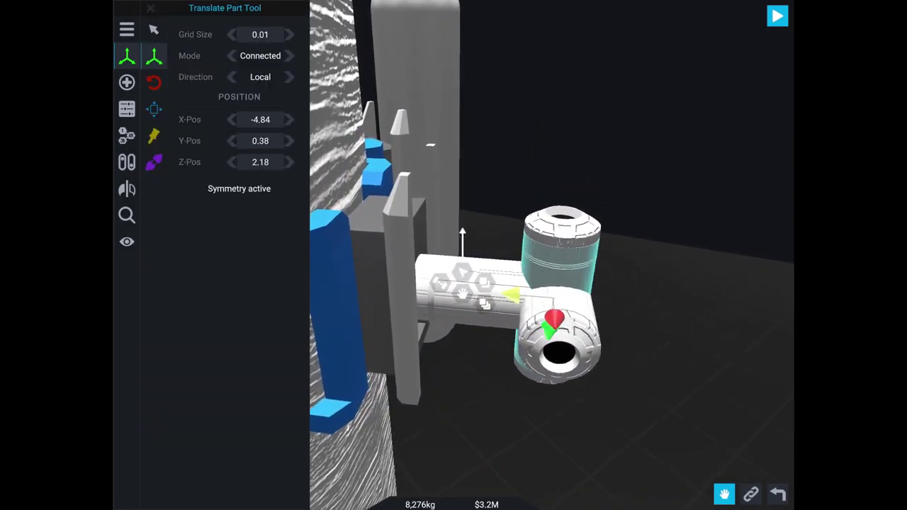
mouse_move(510, 296)
mouse_down()
mouse_move(446, 287)
mouse_move(459, 291)
mouse_move(491, 226)
mouse_move(583, 347)
mouse_move(561, 350)
mouse_move(573, 348)
mouse_up()
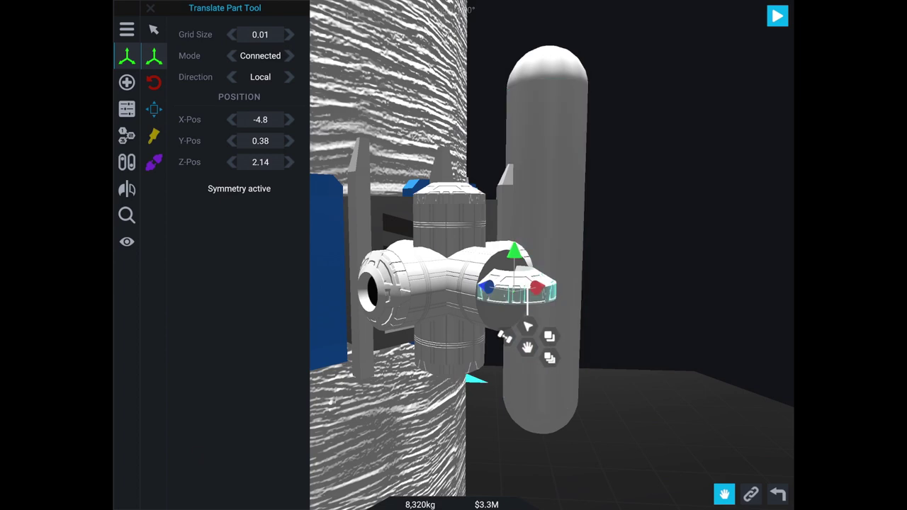
mouse_move(517, 290)
mouse_down()
mouse_move(503, 316)
mouse_move(686, 327)
mouse_up()
Detach the four-way hub, then attach the end cap and hub to the cylinder end
click(440, 290)
mouse_move(453, 298)
mouse_down()
mouse_move(522, 340)
mouse_move(759, 175)
mouse_up()
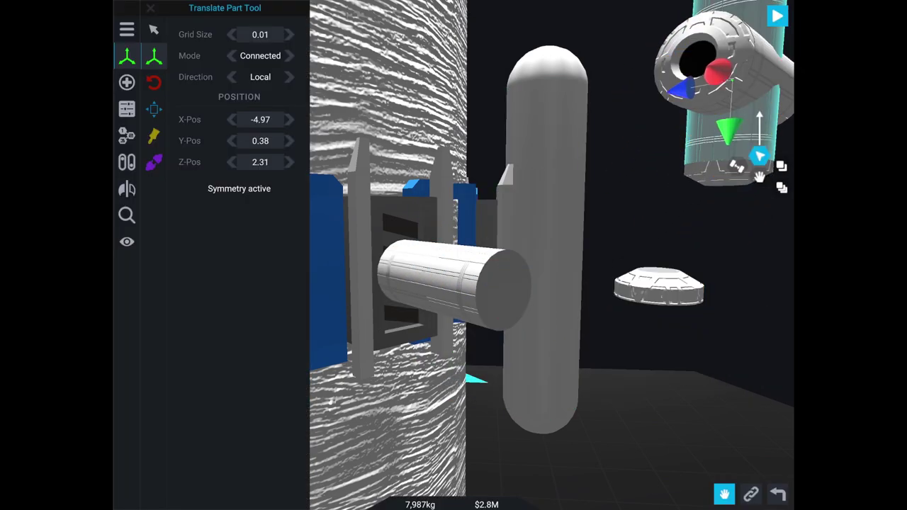
click(658, 287)
mouse_move(659, 287)
mouse_down()
mouse_move(506, 283)
mouse_move(517, 294)
mouse_move(719, 81)
mouse_up()
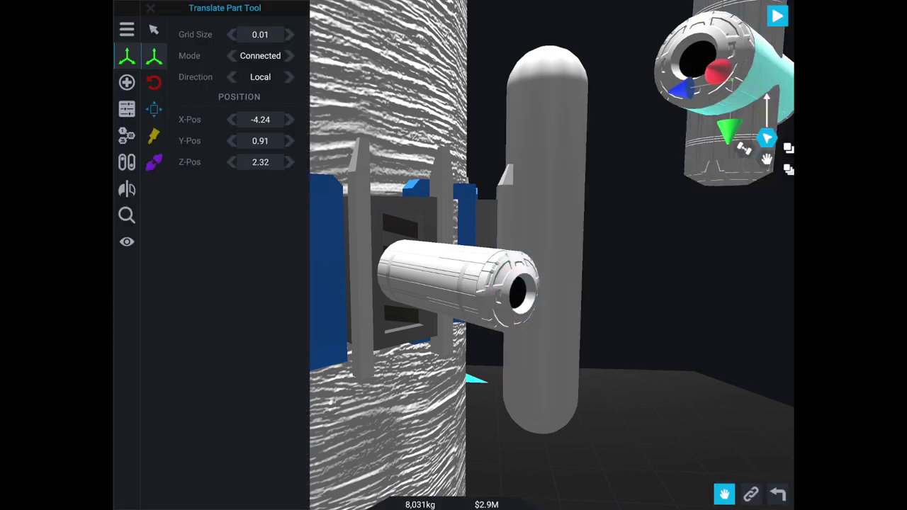
mouse_move(777, 113)
mouse_down()
mouse_move(765, 157)
mouse_move(566, 352)
mouse_up()
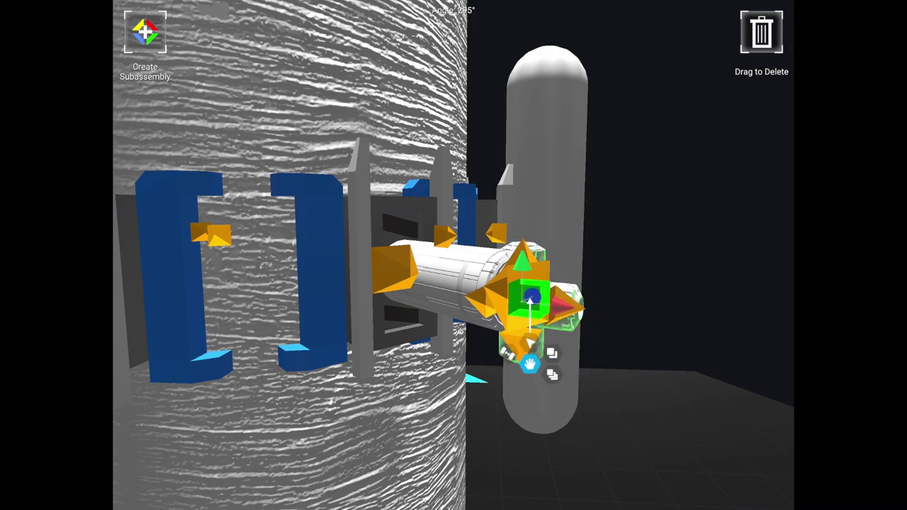
drag(515, 338, 515, 339)
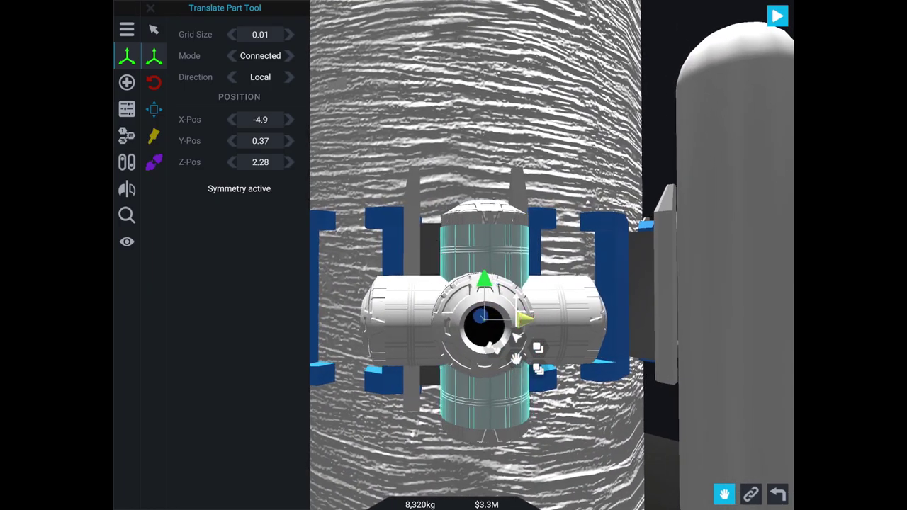
Nudge the mirrored tank cluster into place against the habitat, around X -4.92, Y 0.38
drag(516, 358, 516, 425)
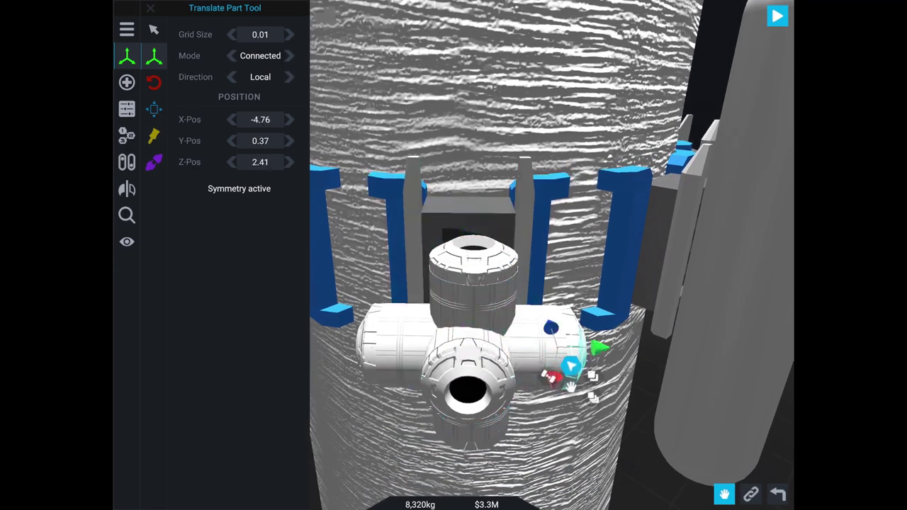
drag(577, 389, 519, 388)
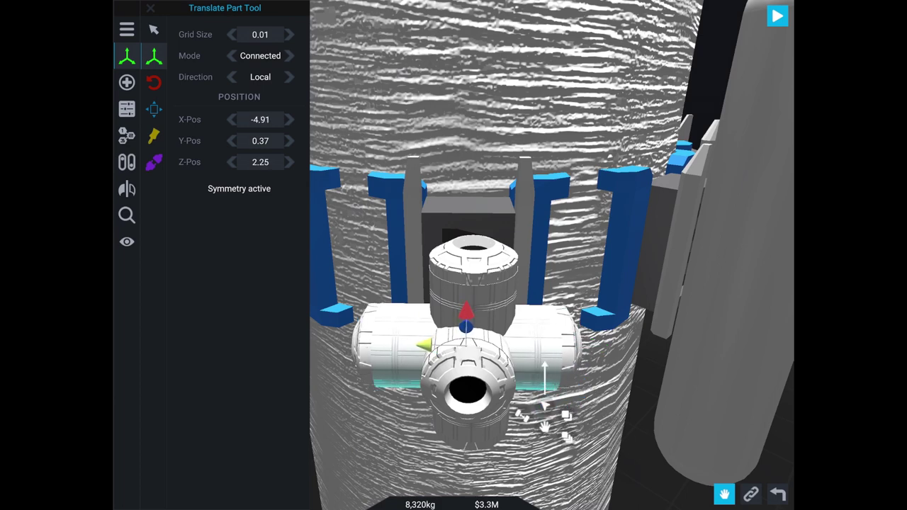
click(512, 346)
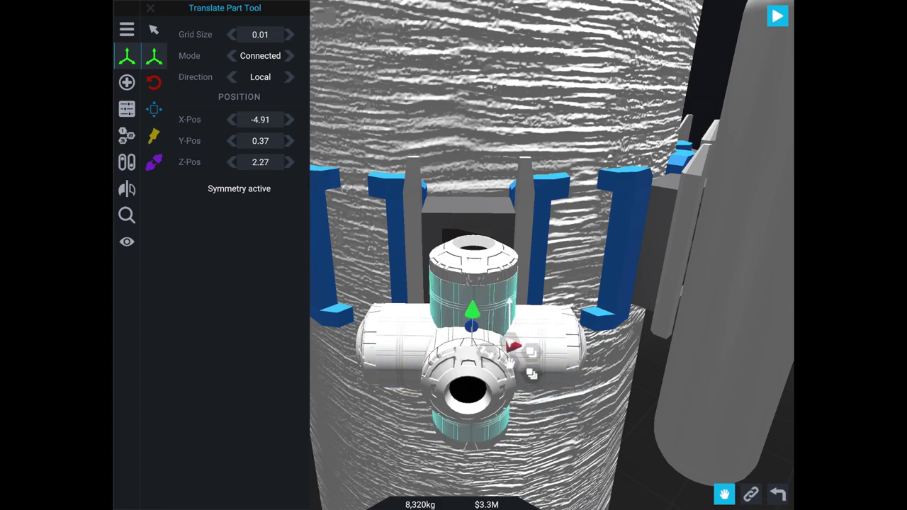
mouse_move(511, 347)
mouse_down()
mouse_move(442, 351)
mouse_move(638, 357)
mouse_move(509, 342)
mouse_up()
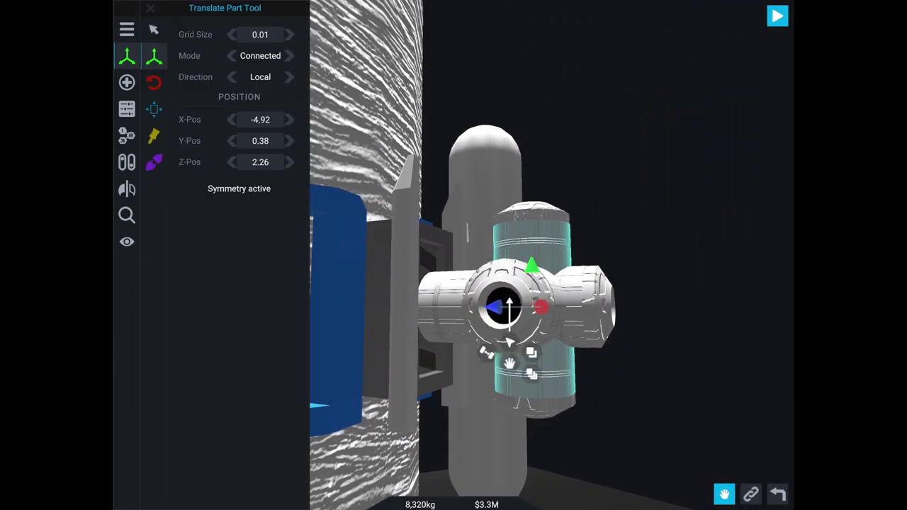
scroll(508, 342, down, 10)
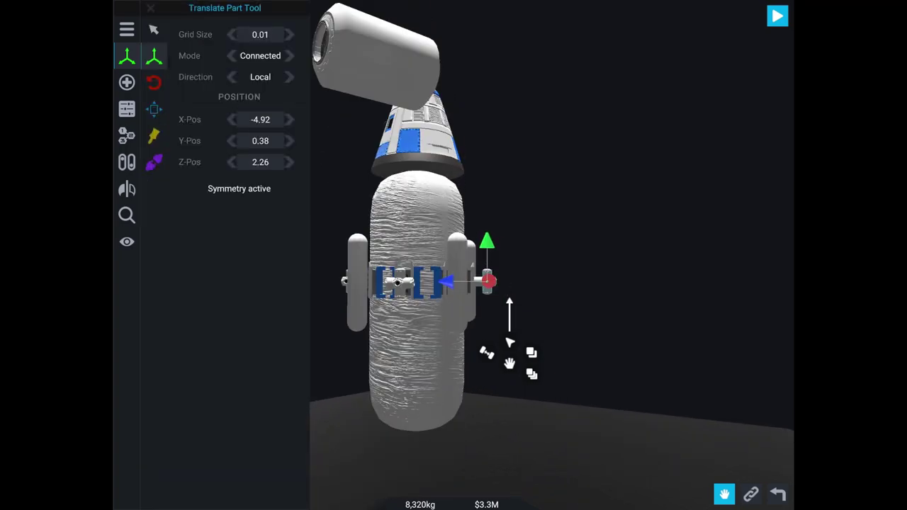
mouse_move(509, 342)
mouse_down()
mouse_move(511, 333)
mouse_move(508, 342)
mouse_up()
scroll(508, 342, up, 5)
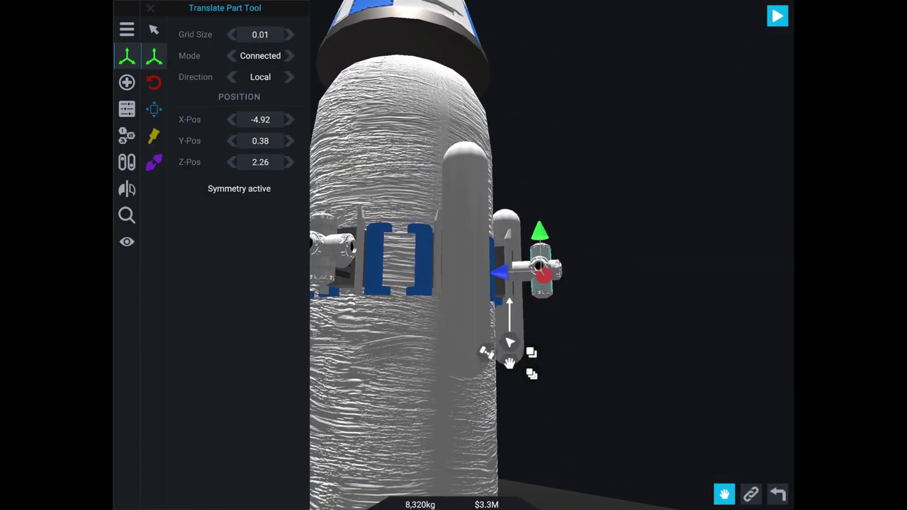
Set Texture to None on the horizontal and a second small fuel tank in the side cluster
click(127, 109)
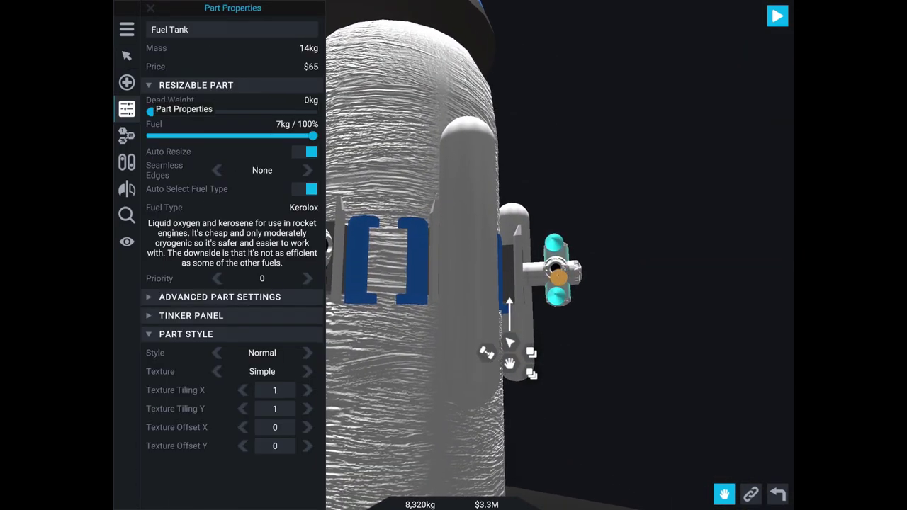
drag(509, 342, 418, 340)
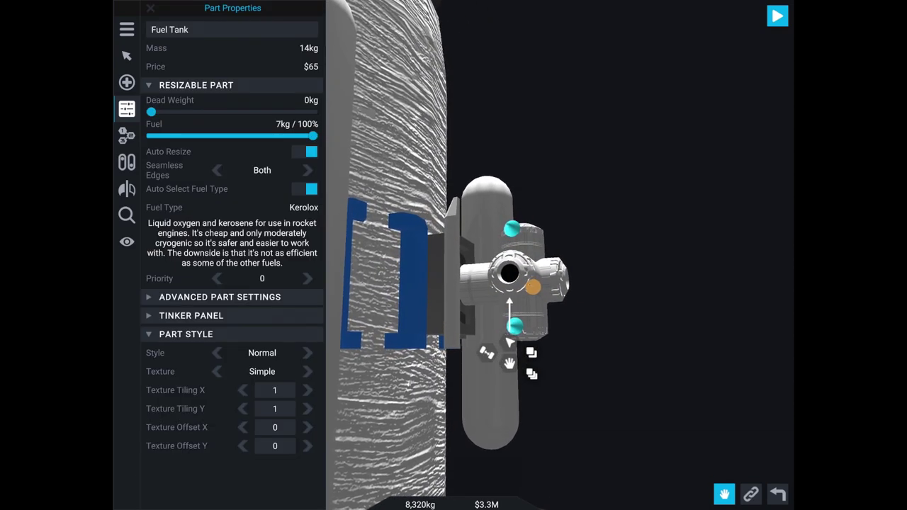
click(495, 311)
click(484, 311)
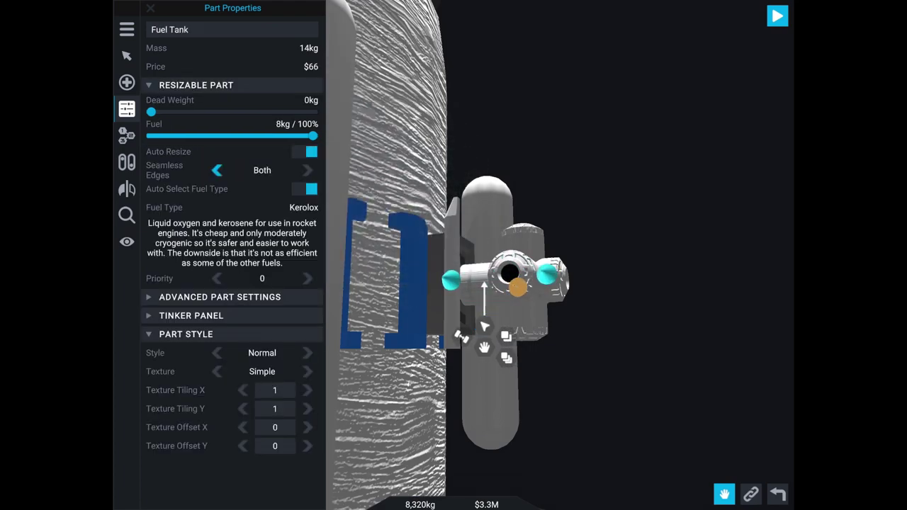
click(217, 371)
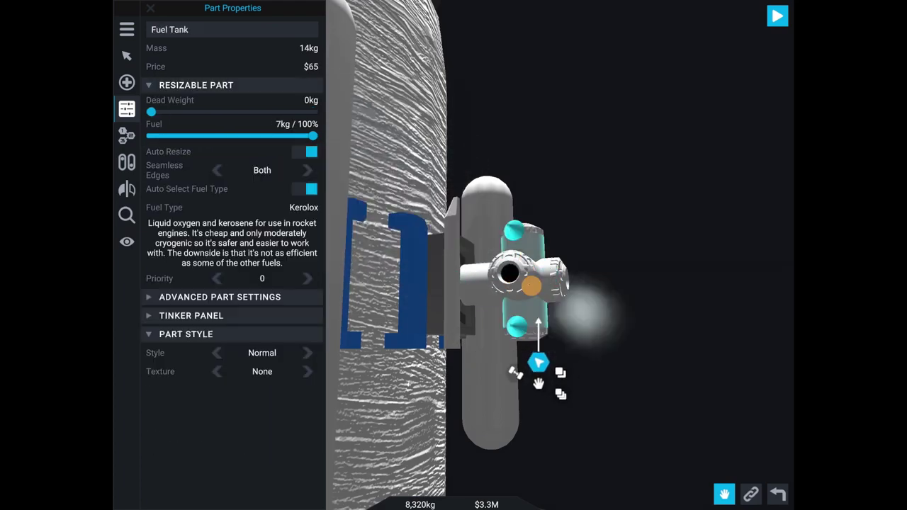
click(510, 277)
mouse_move(510, 276)
mouse_down()
mouse_move(539, 316)
mouse_move(510, 316)
mouse_up()
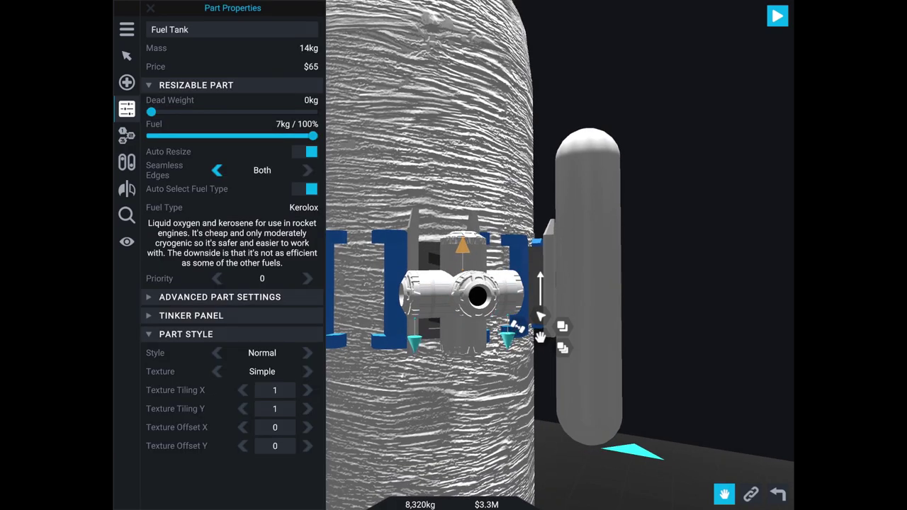
click(216, 371)
drag(540, 316, 539, 316)
Select the side docking port and pull its section away
click(489, 263)
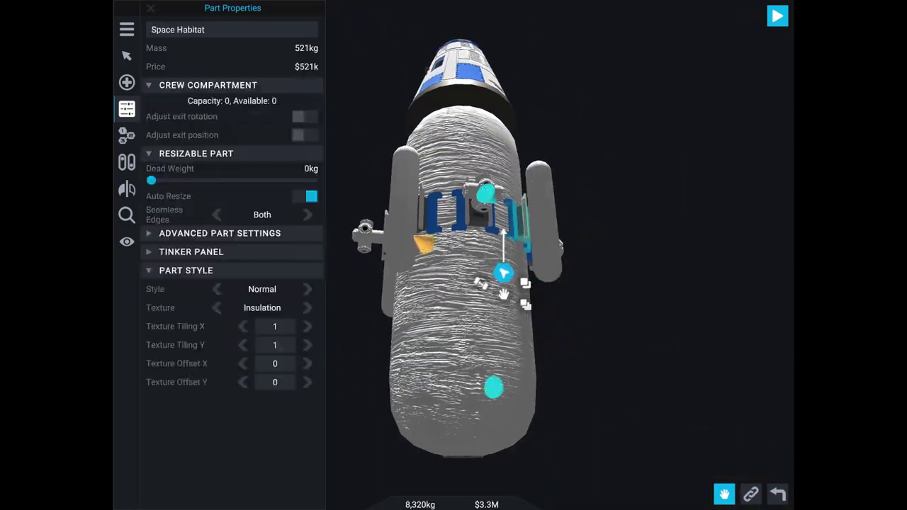
click(576, 340)
drag(577, 340, 610, 342)
click(609, 342)
click(605, 213)
drag(604, 223, 526, 369)
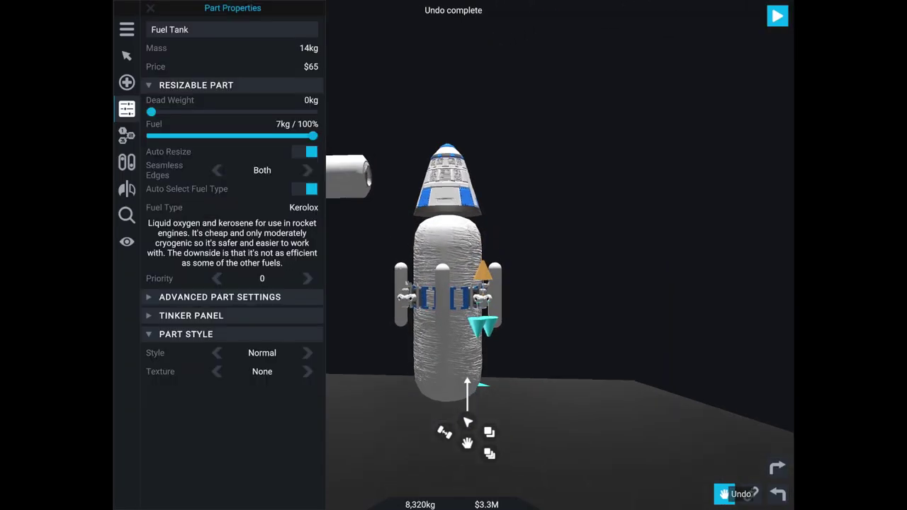
Detach the docking-port habitat section from the capsule, leaving the craft at 1,658 kg
click(448, 304)
click(461, 182)
drag(461, 182, 479, 178)
click(480, 273)
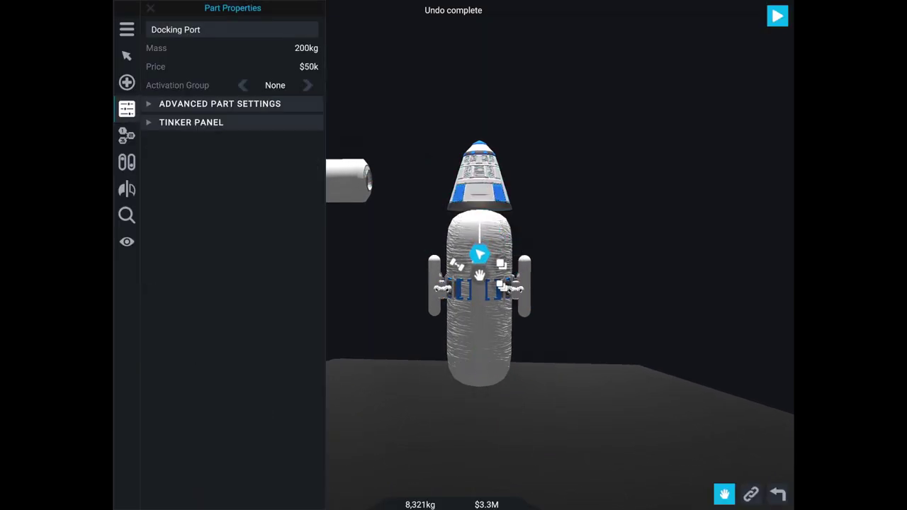
mouse_move(480, 275)
mouse_down()
mouse_move(471, 314)
mouse_move(439, 345)
mouse_up()
drag(535, 304, 535, 305)
Select the detached assembly's side tank for precise repositioning with the Translate Part Tool
click(500, 292)
click(450, 240)
click(127, 109)
click(127, 82)
click(126, 56)
click(153, 55)
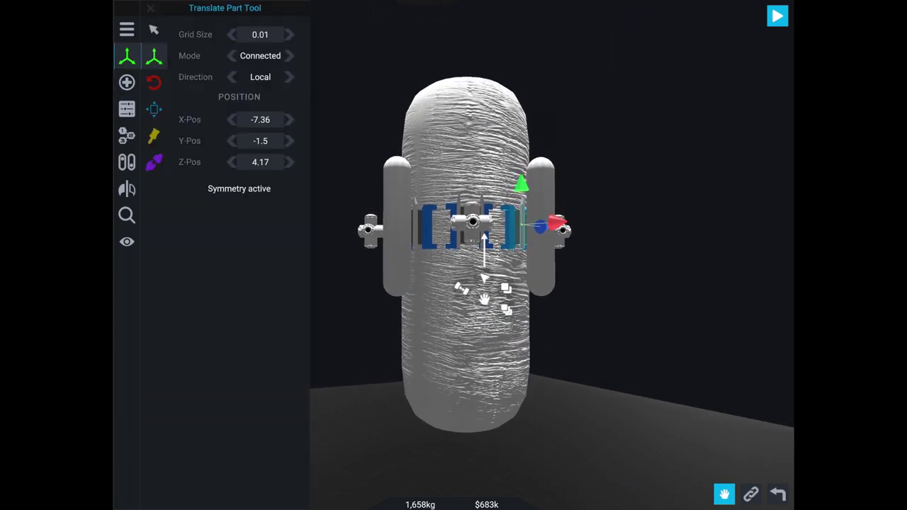
click(491, 280)
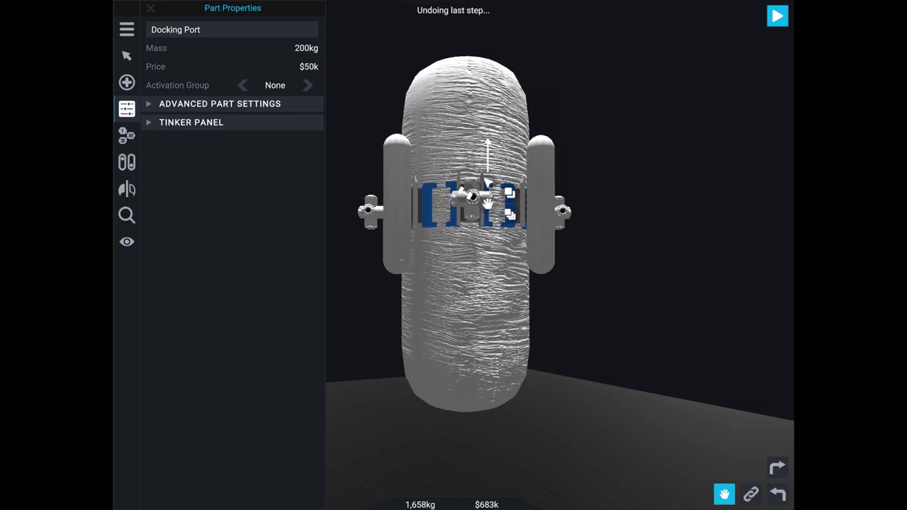
Select the side block and switch to the Translate Part tool with precise positioning
click(482, 149)
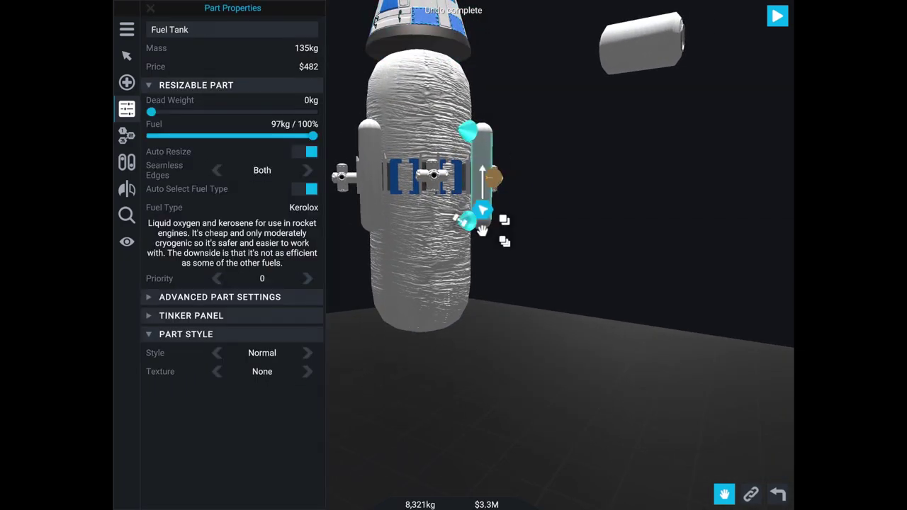
click(462, 174)
click(127, 56)
click(154, 56)
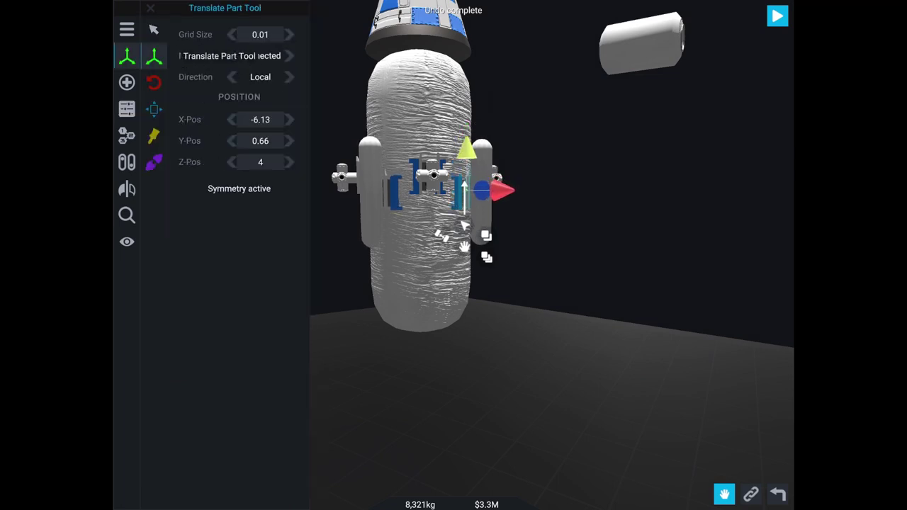
Move the side block up along the habitat and pull the habitat body down off the capsule
mouse_move(464, 225)
mouse_down()
mouse_move(446, 234)
mouse_move(464, 230)
mouse_up()
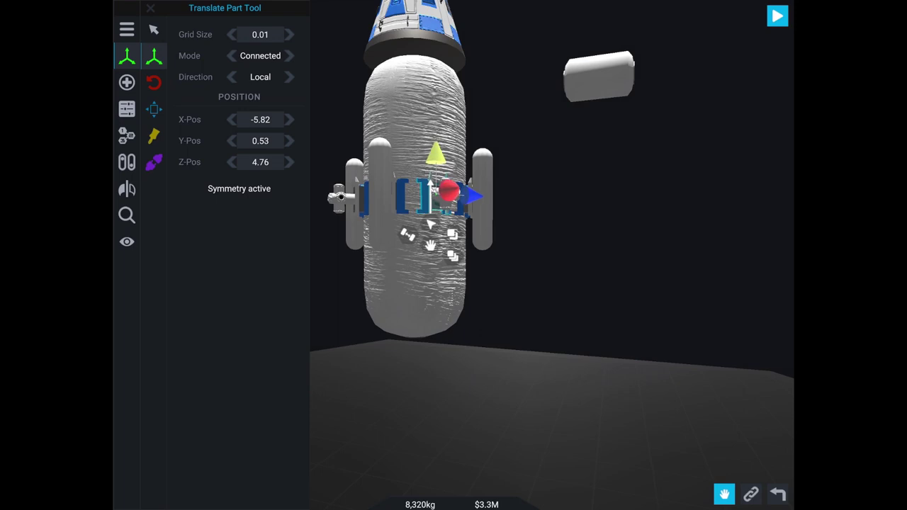
drag(595, 283, 467, 283)
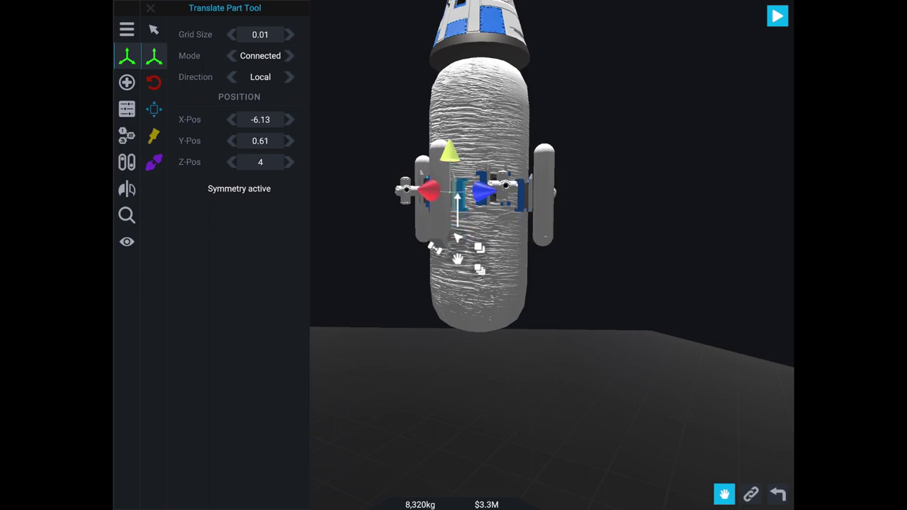
drag(458, 239, 492, 189)
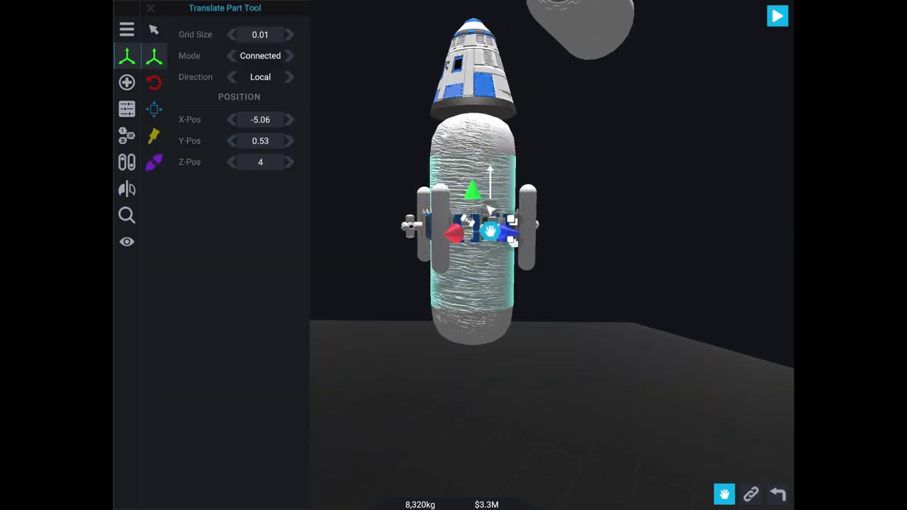
drag(491, 231, 456, 283)
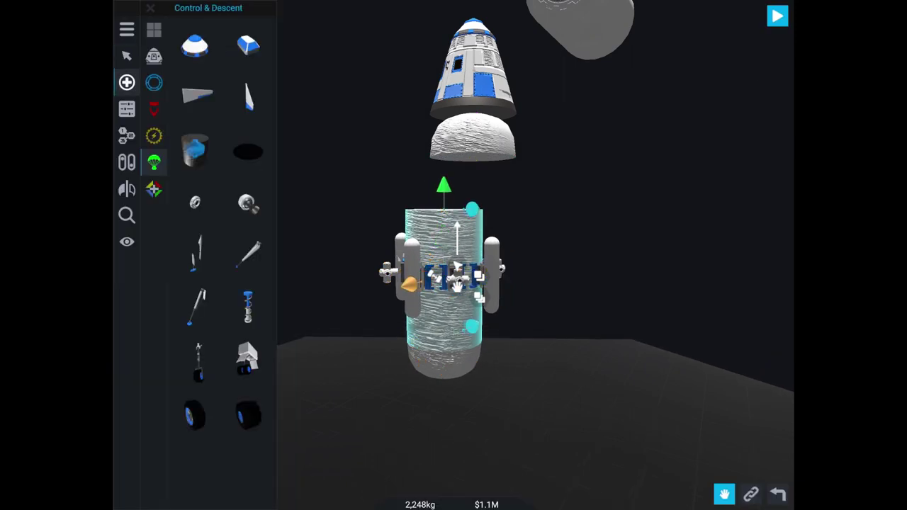
Place a Command Chip from the Command parts onto the habitat top
click(154, 82)
click(154, 56)
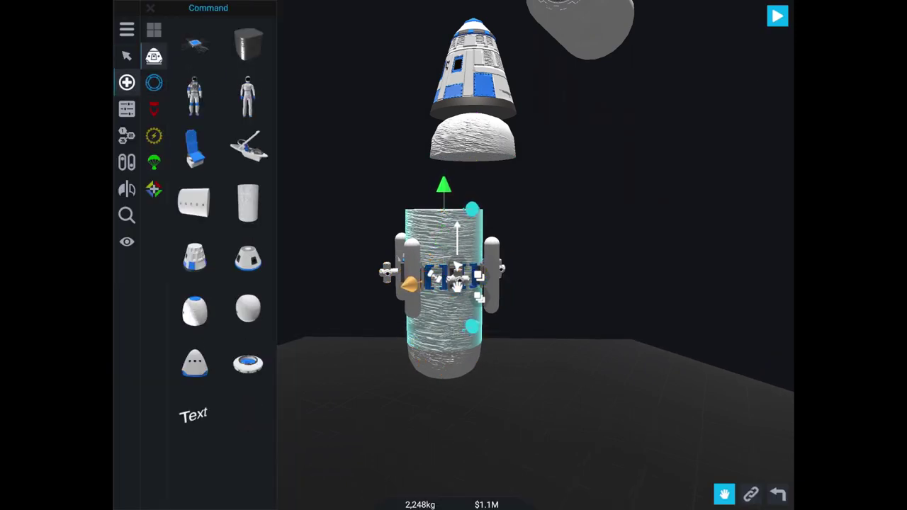
drag(457, 268, 471, 199)
drag(446, 272, 446, 272)
click(126, 108)
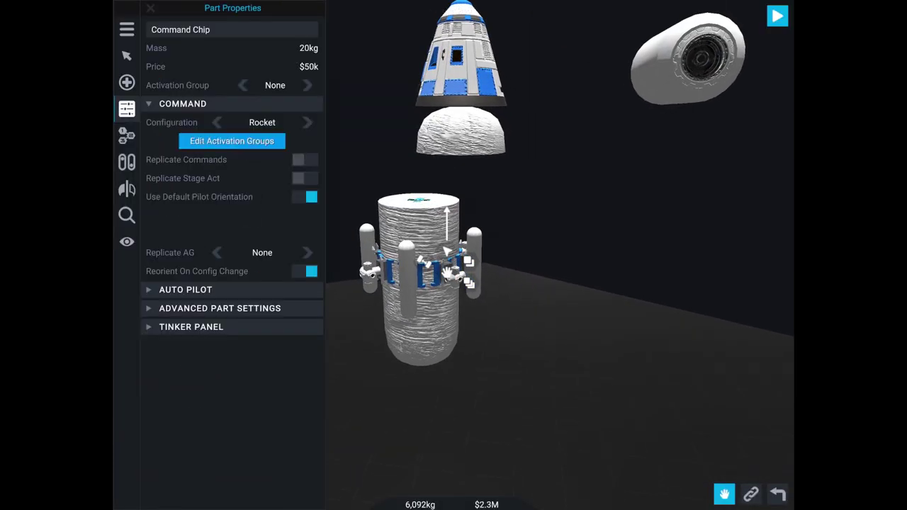
Move the habitat up and seat the capsule back on top of it
click(448, 272)
drag(449, 272, 478, 239)
click(467, 142)
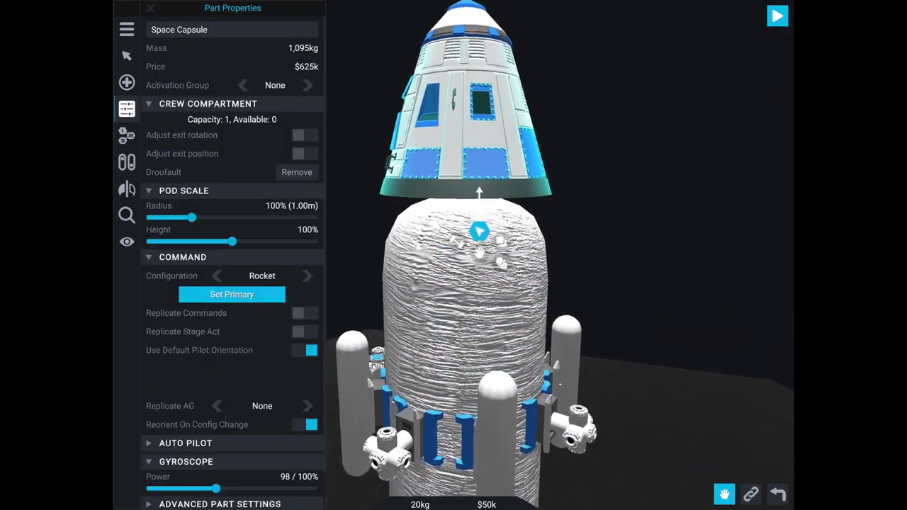
mouse_move(479, 226)
mouse_down()
mouse_move(589, 167)
mouse_move(479, 212)
mouse_move(407, 297)
mouse_move(430, 236)
mouse_up()
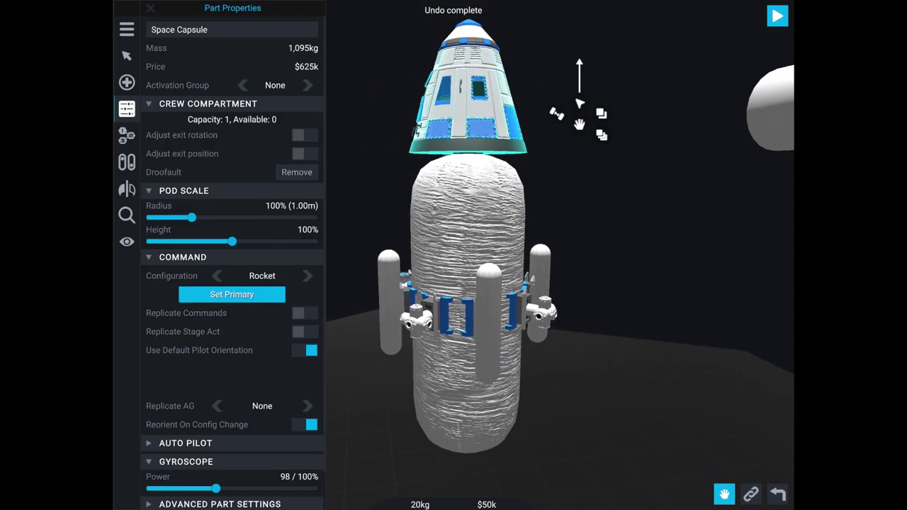
Shift the whole rocket down-left, then slightly right, and view it from a higher angle
click(458, 330)
drag(452, 332, 394, 361)
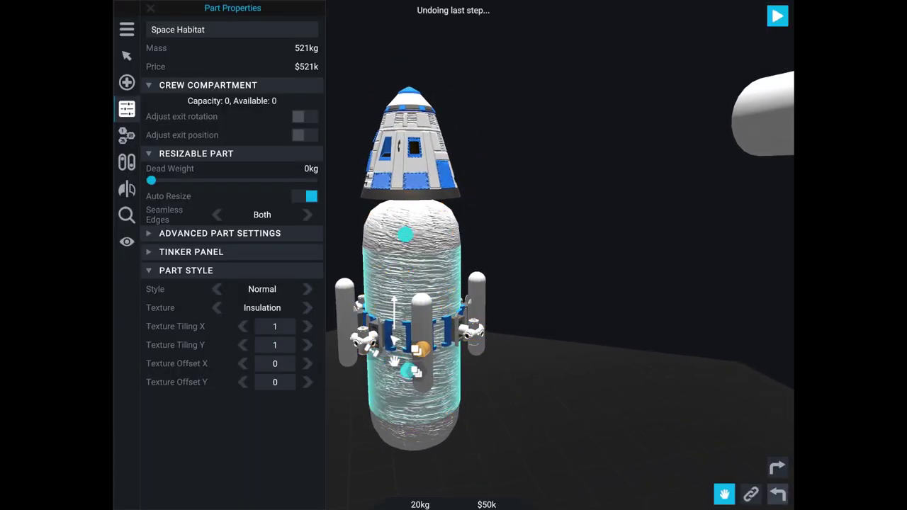
drag(466, 333, 474, 317)
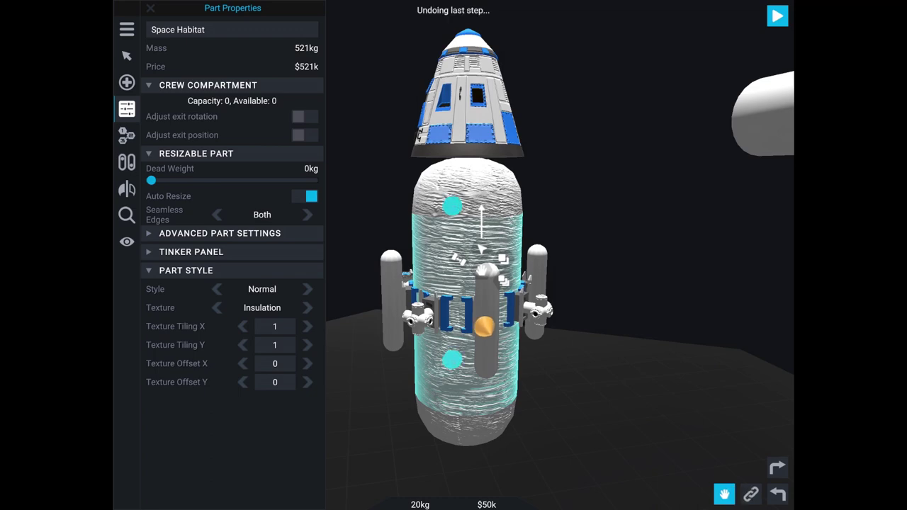
mouse_move(482, 249)
mouse_down()
mouse_move(432, 268)
mouse_move(481, 270)
mouse_up()
Undo the unwanted Command Chip move and reselect the Space Habitat tank
click(519, 237)
click(480, 360)
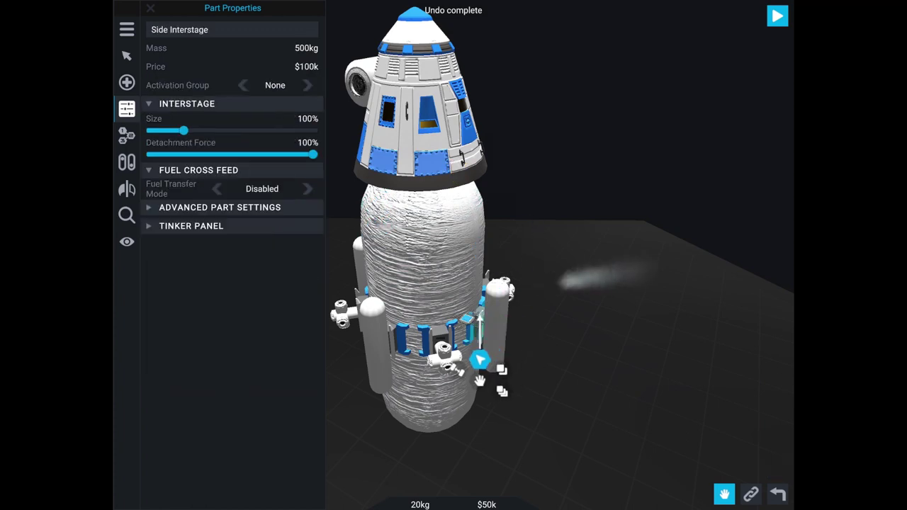
click(469, 365)
mouse_move(470, 386)
mouse_down()
mouse_move(483, 354)
mouse_move(435, 348)
mouse_move(445, 325)
mouse_move(470, 383)
mouse_move(459, 330)
mouse_move(470, 385)
mouse_move(457, 400)
mouse_up()
click(460, 333)
key(ctrl+z)
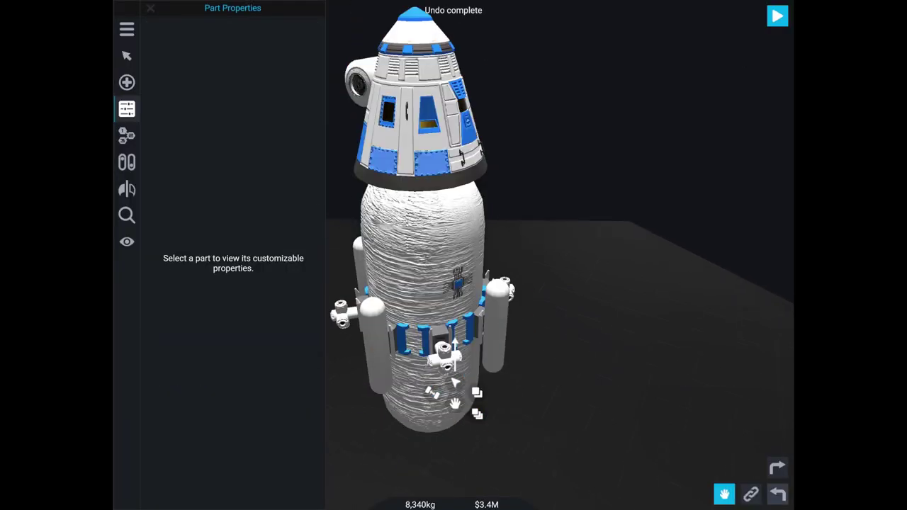
click(459, 283)
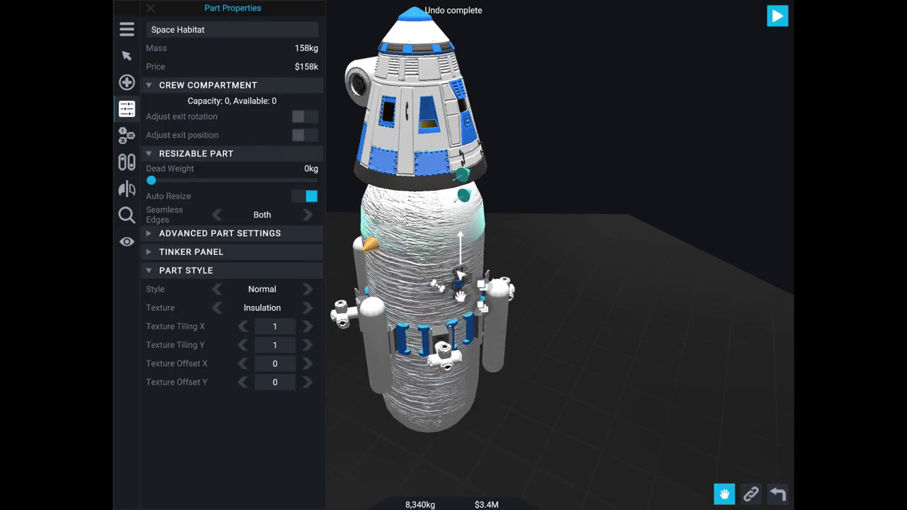
Pull the capsule section off and reattach the habitat tank assembly beneath the capsule
mouse_move(460, 296)
mouse_down()
mouse_move(477, 259)
mouse_move(599, 202)
mouse_up()
click(460, 346)
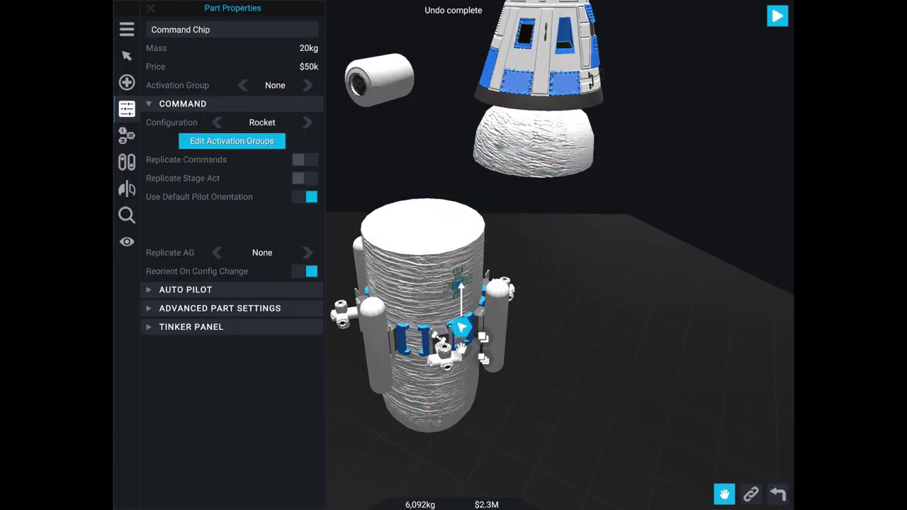
mouse_move(460, 347)
mouse_down()
mouse_move(444, 304)
mouse_move(518, 319)
mouse_move(558, 292)
mouse_up()
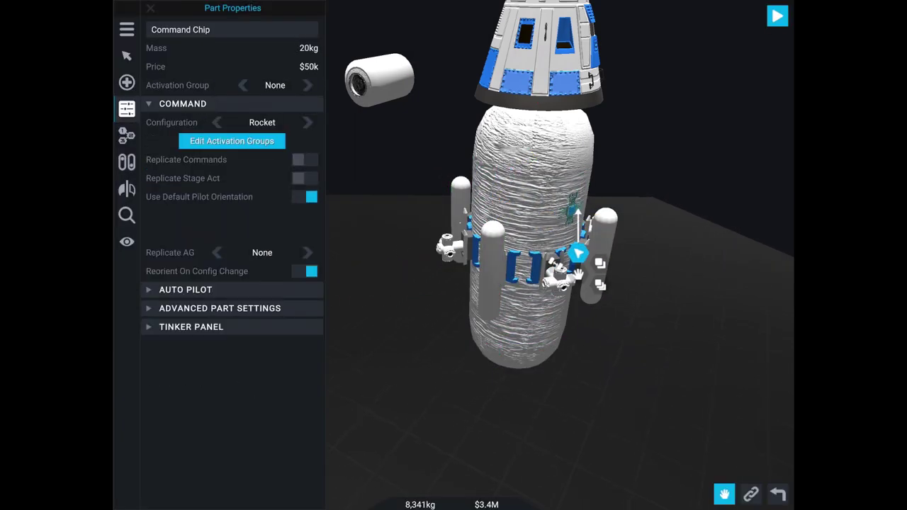
mouse_move(579, 254)
mouse_down()
mouse_move(588, 170)
mouse_move(562, 248)
mouse_move(536, 283)
mouse_up()
click(537, 284)
click(496, 354)
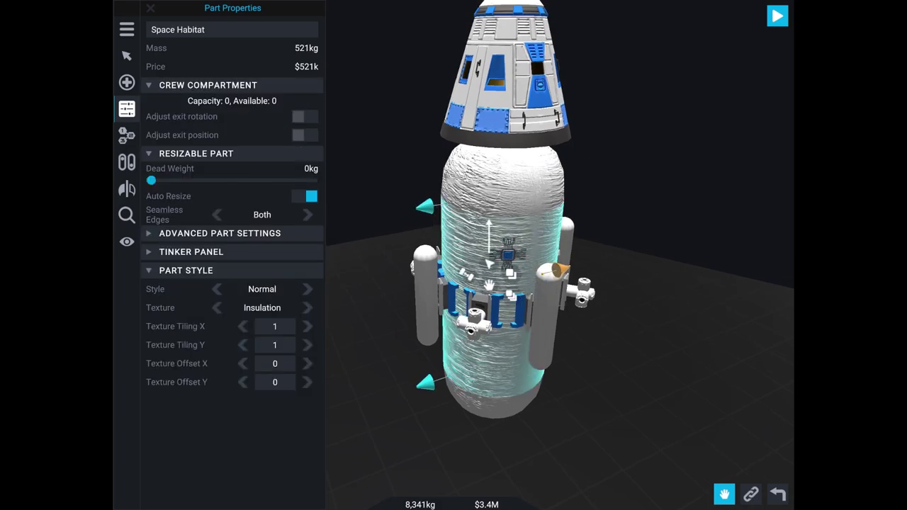
mouse_move(488, 298)
mouse_down()
mouse_move(482, 273)
mouse_move(453, 305)
mouse_move(397, 304)
mouse_move(472, 305)
mouse_up()
Move the Command Chip onto the capsule and detach the habitat from beneath it
click(522, 221)
drag(522, 221, 407, 173)
click(386, 163)
click(410, 326)
mouse_move(418, 364)
mouse_down()
mouse_move(507, 358)
mouse_move(558, 368)
mouse_up()
click(409, 176)
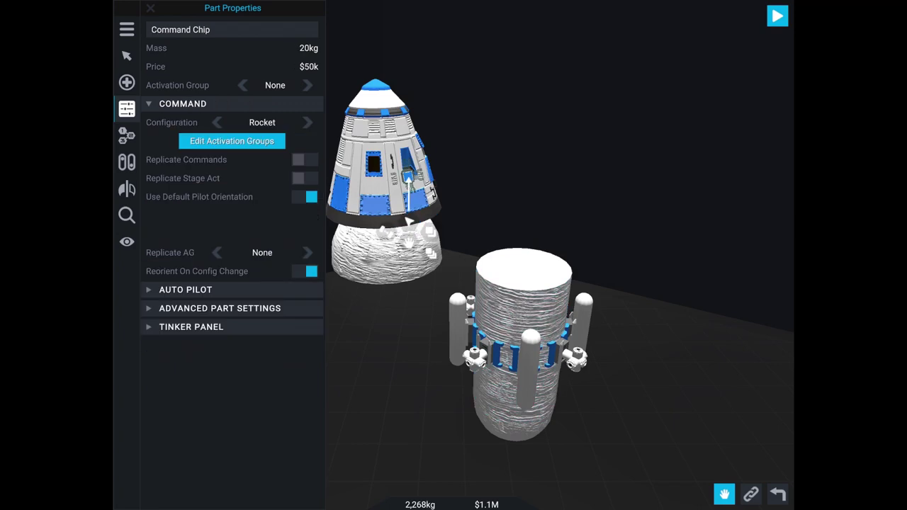
mouse_move(408, 221)
mouse_down()
mouse_move(515, 293)
mouse_move(401, 236)
mouse_move(402, 216)
mouse_move(423, 199)
mouse_up()
Place the Command Chip on the tank top
click(418, 198)
click(405, 170)
drag(405, 233, 522, 289)
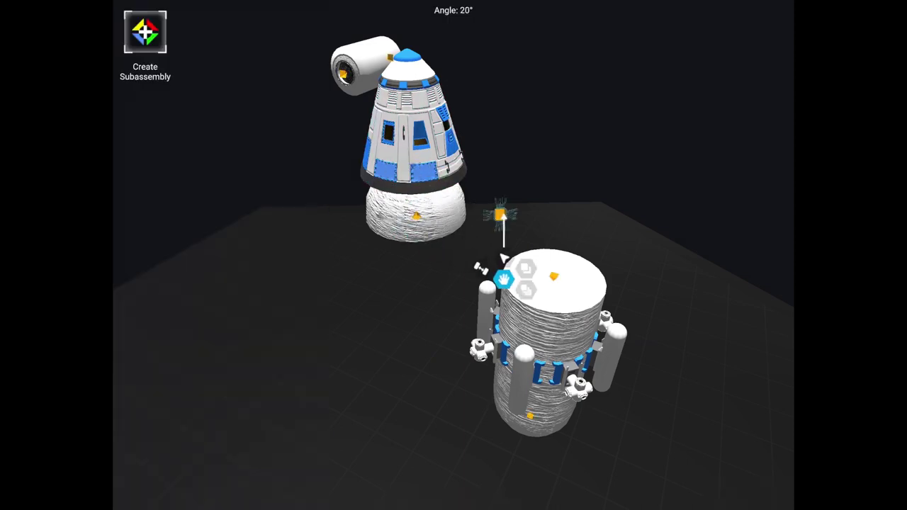
drag(557, 338, 557, 338)
Drop the habitat and capsule back onto the tank
click(416, 216)
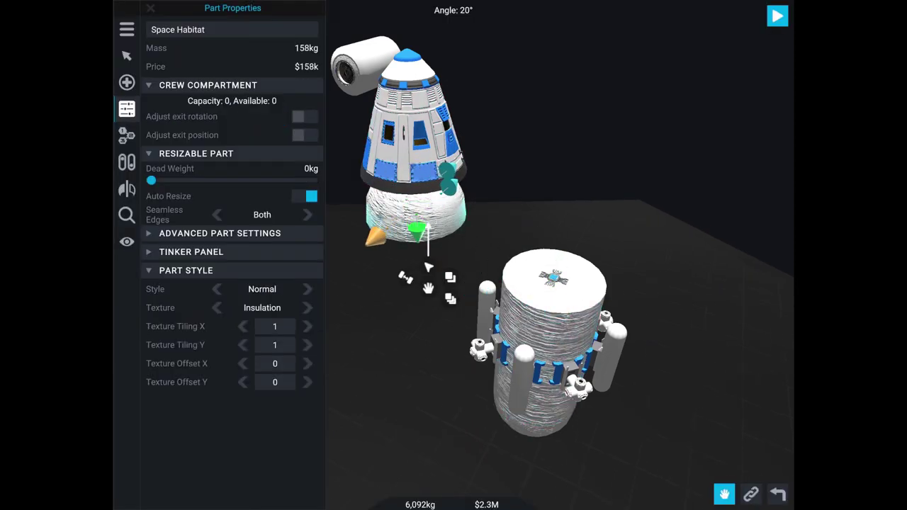
mouse_move(415, 220)
mouse_down()
mouse_move(566, 213)
mouse_move(559, 283)
mouse_up()
drag(570, 327, 570, 328)
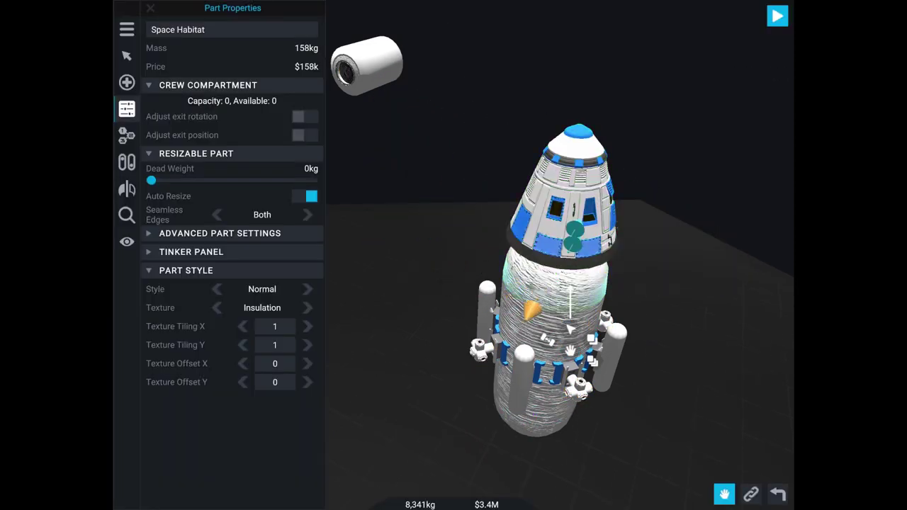
scroll(570, 328, up, 5)
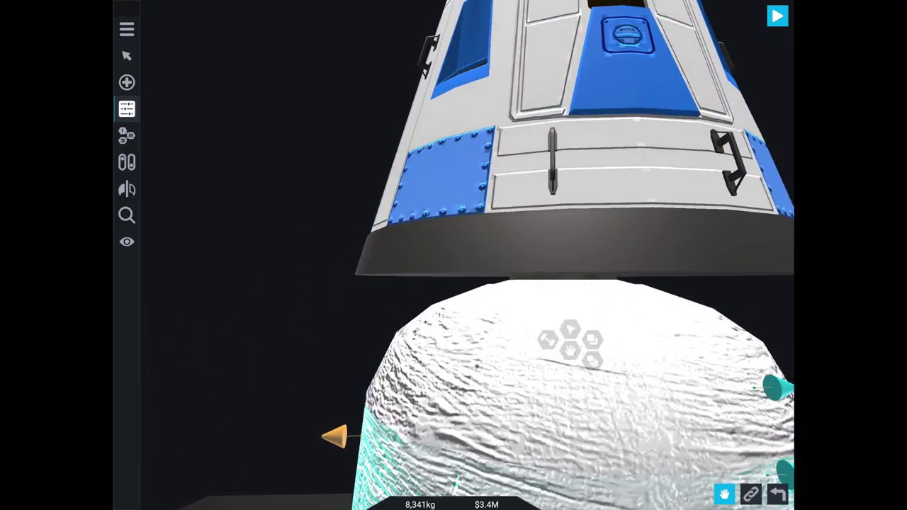
scroll(570, 328, down, 5)
Drag the capsule to Drag to Delete, leaving the insulated module with its side tanks
click(491, 234)
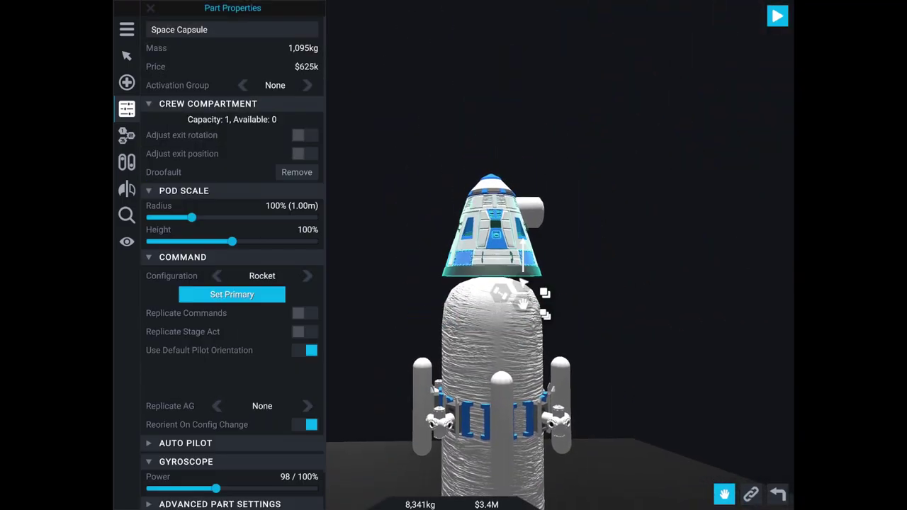
mouse_move(523, 303)
mouse_down()
mouse_move(559, 255)
mouse_move(761, 95)
mouse_move(758, 36)
mouse_up()
mouse_move(637, 213)
mouse_down()
mouse_move(638, 319)
mouse_move(638, 177)
mouse_move(602, 213)
mouse_move(566, 213)
mouse_up()
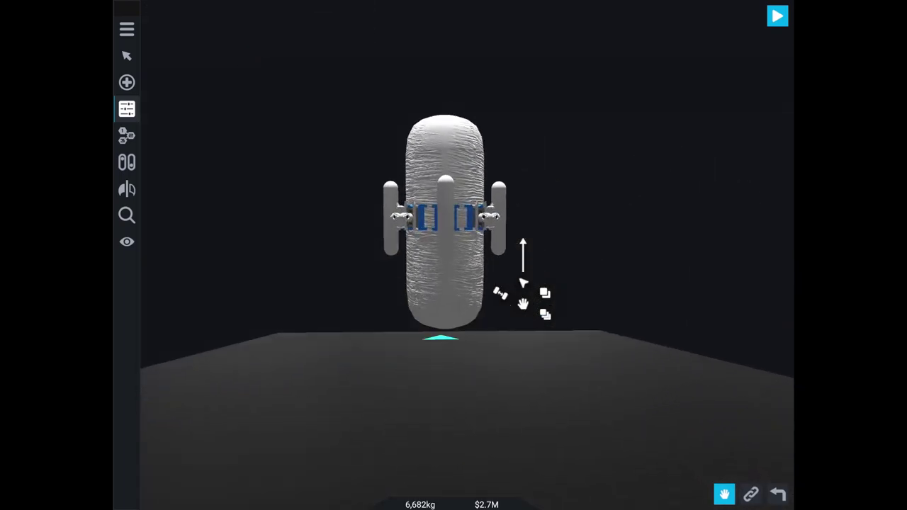
scroll(446, 220, up, 5)
click(127, 108)
click(528, 258)
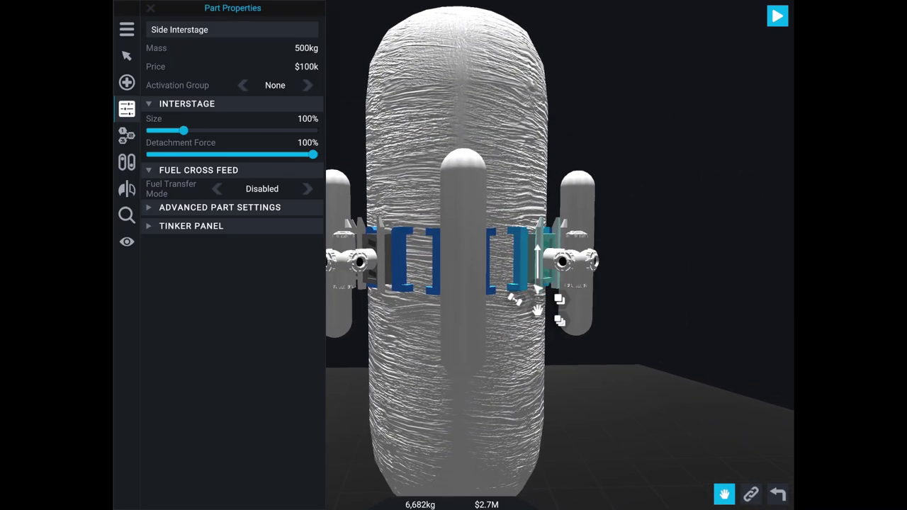
click(126, 162)
click(127, 188)
click(127, 109)
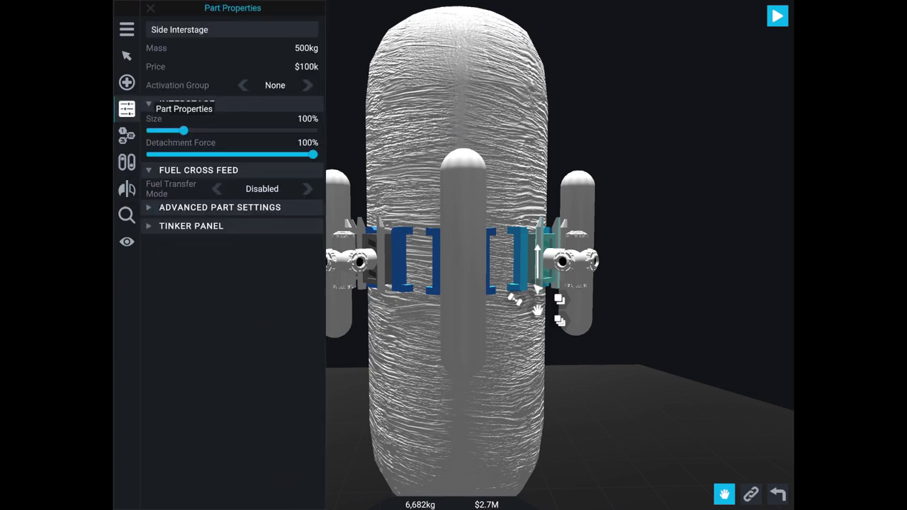
click(220, 207)
click(220, 207)
click(127, 55)
click(153, 162)
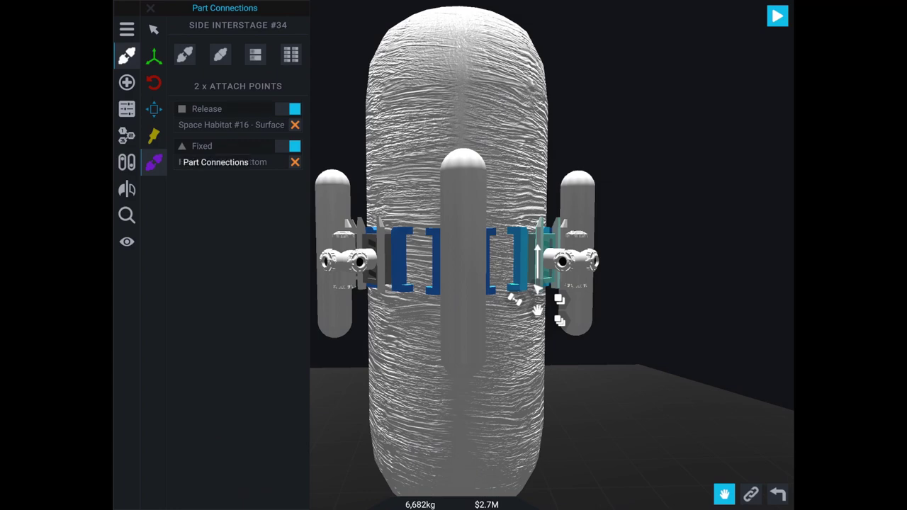
drag(566, 354, 525, 234)
scroll(453, 212, down, 5)
click(127, 55)
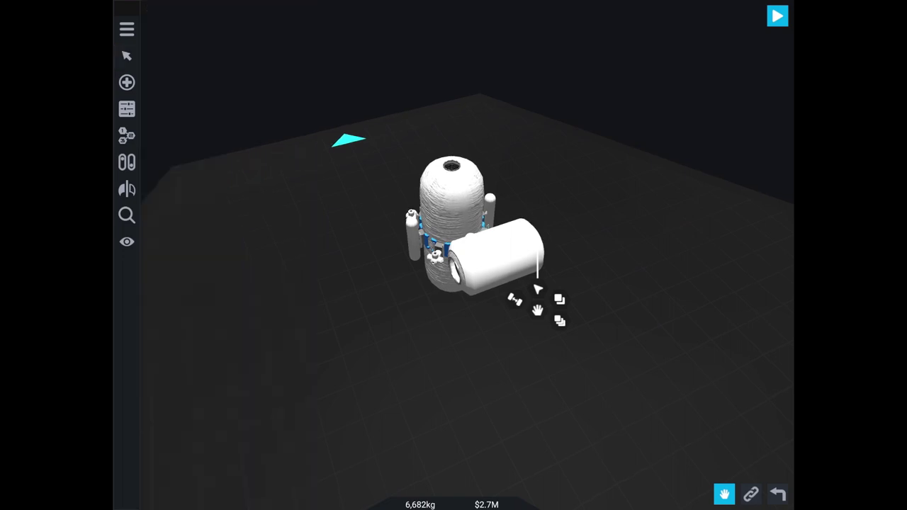
mouse_move(637, 354)
mouse_down()
mouse_move(638, 453)
mouse_move(609, 468)
mouse_up()
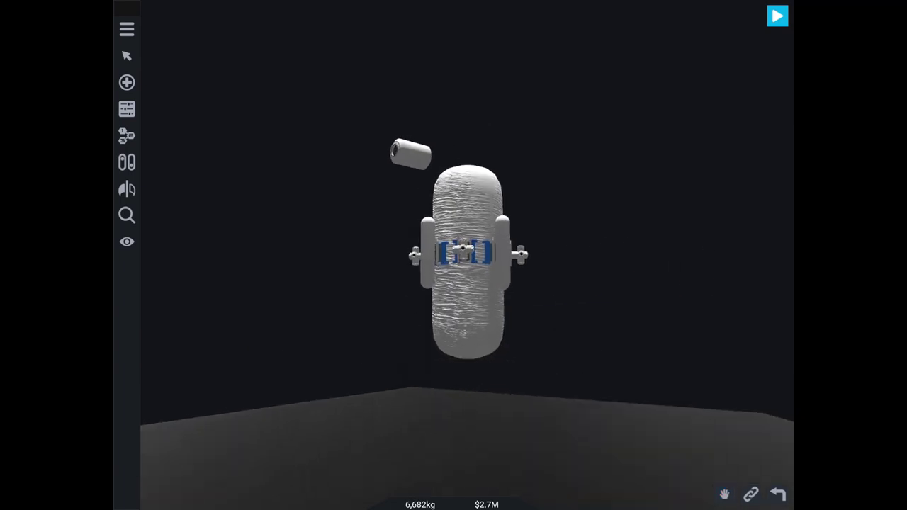
Launch the habitat on the pad with RCS and Translation Mode on, and test a translation input
click(777, 16)
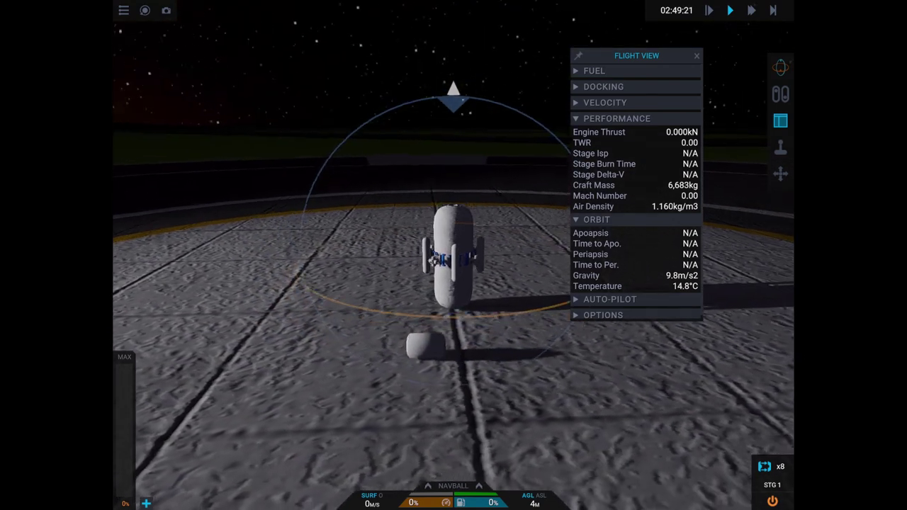
key(r)
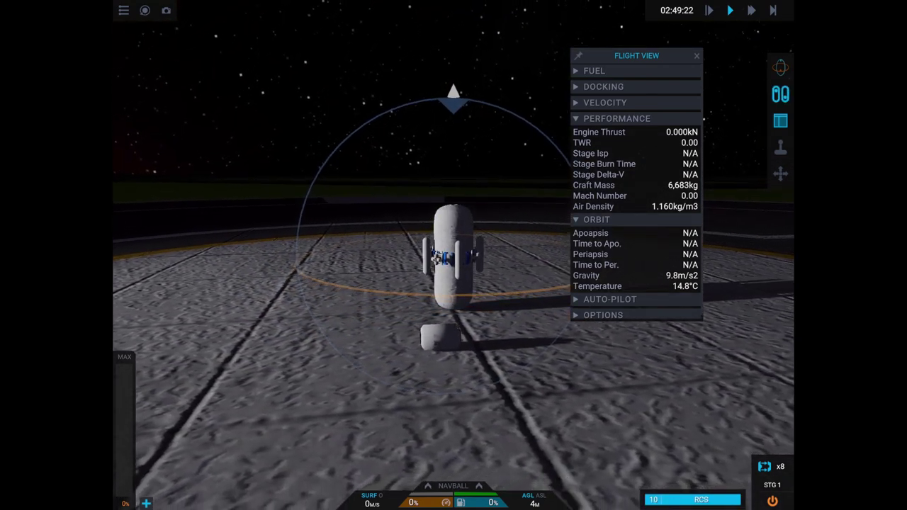
click(780, 174)
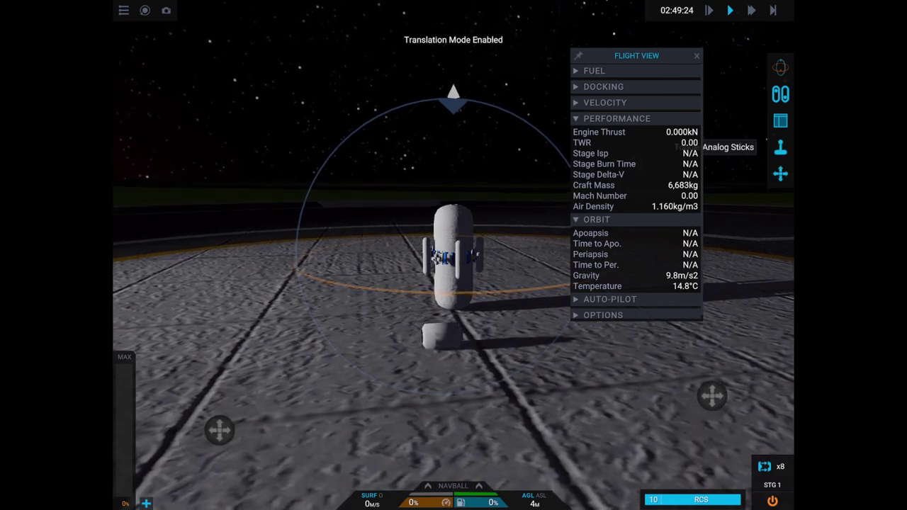
click(220, 429)
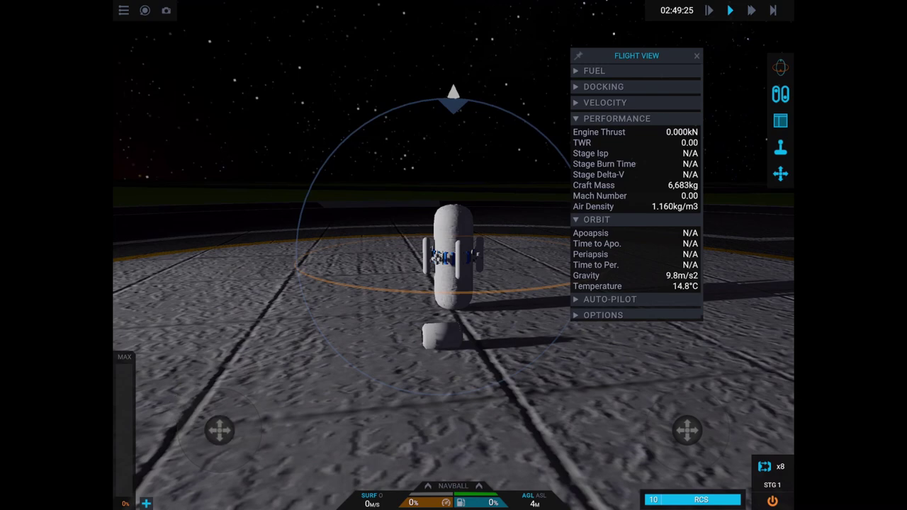
End the flight and undo it to return to the designer
click(123, 10)
click(179, 34)
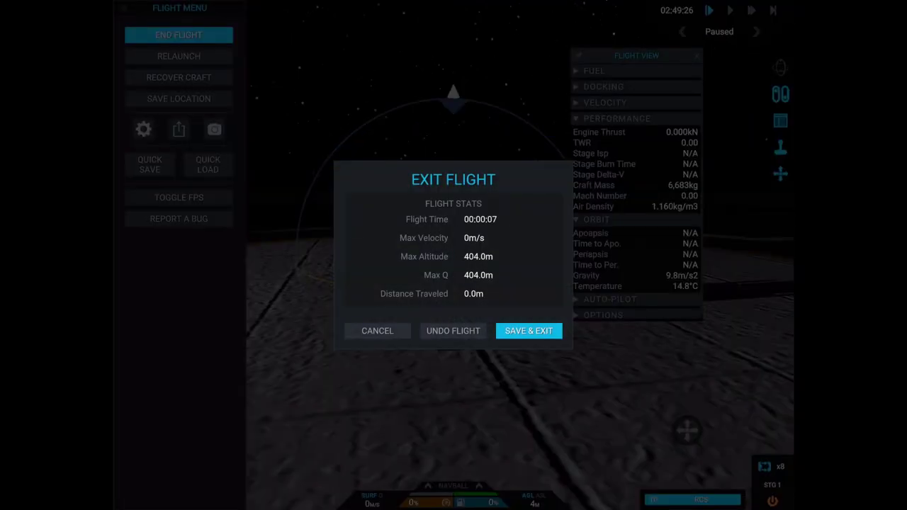
click(453, 331)
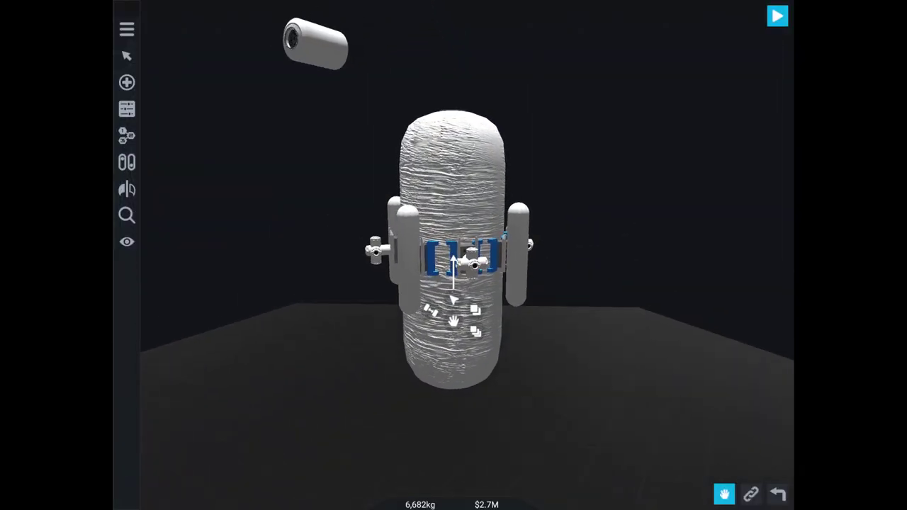
Turn off Auto Select Fuel Type on the left side tank and set it to Monopropellant
click(404, 243)
click(127, 109)
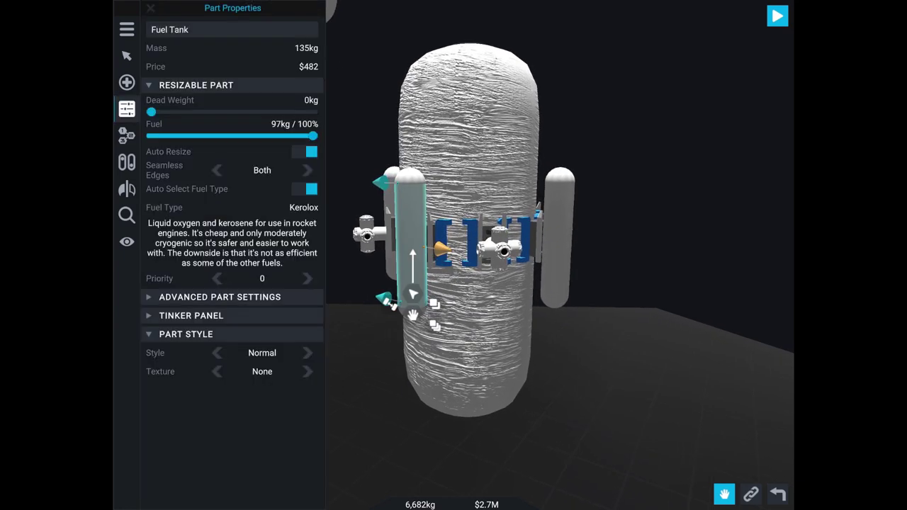
click(304, 189)
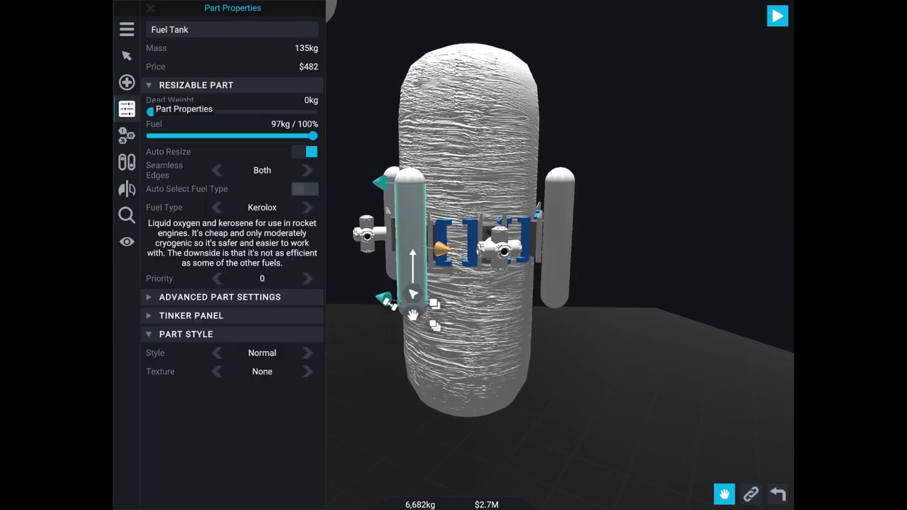
click(217, 207)
click(217, 207)
click(216, 207)
click(217, 207)
click(216, 207)
Set the top hemisphere to Monopropellant and fill it to 100%
click(405, 177)
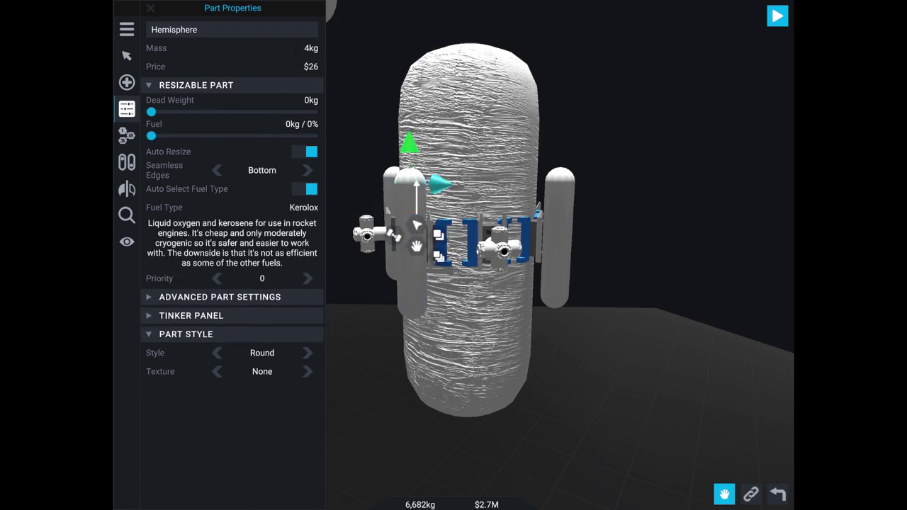
click(305, 188)
click(217, 206)
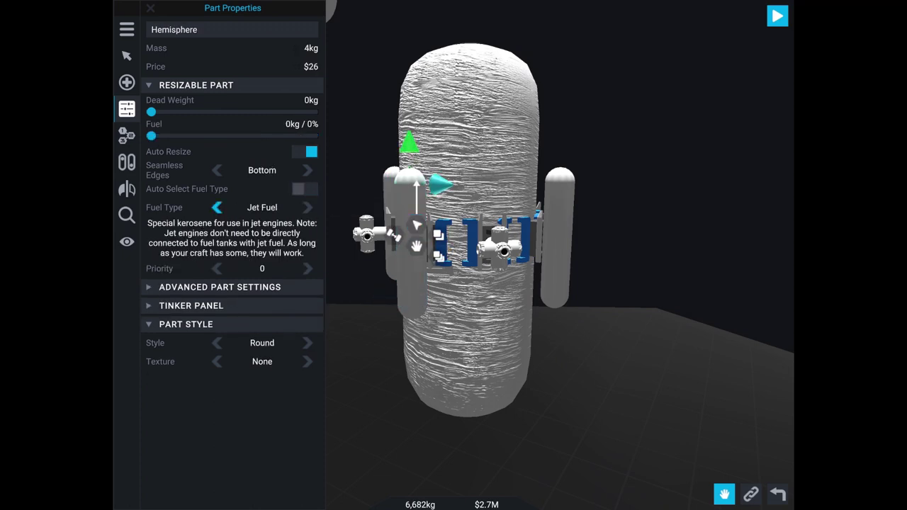
click(216, 207)
click(217, 207)
click(217, 207)
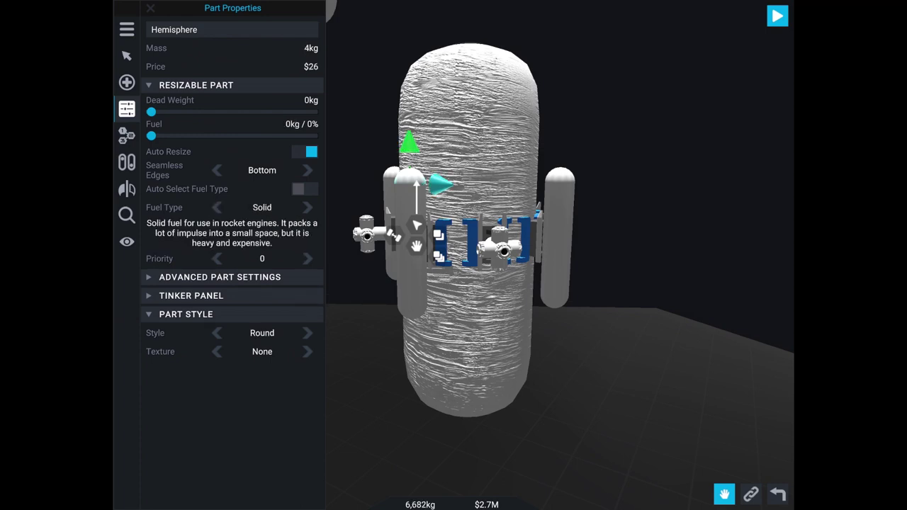
click(217, 207)
drag(151, 135, 312, 135)
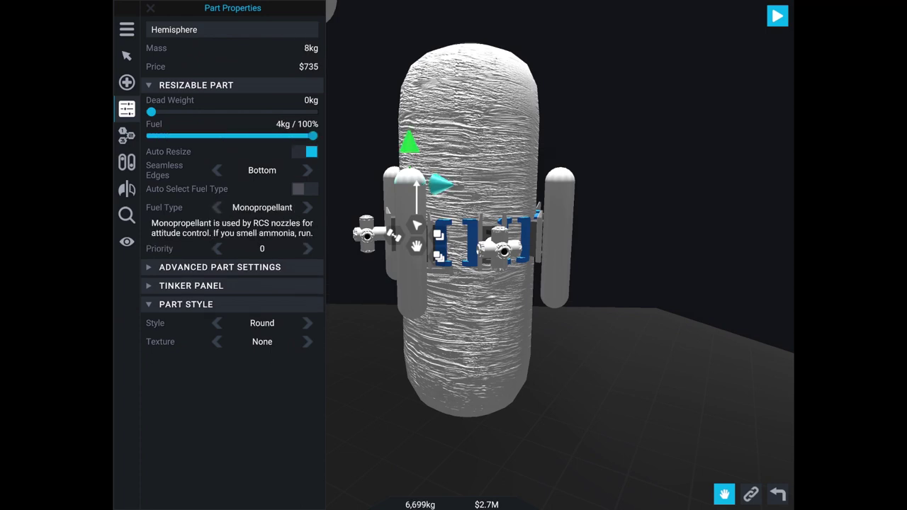
Set the bottom hemisphere to Monopropellant and fill it to 100%
click(413, 315)
click(413, 315)
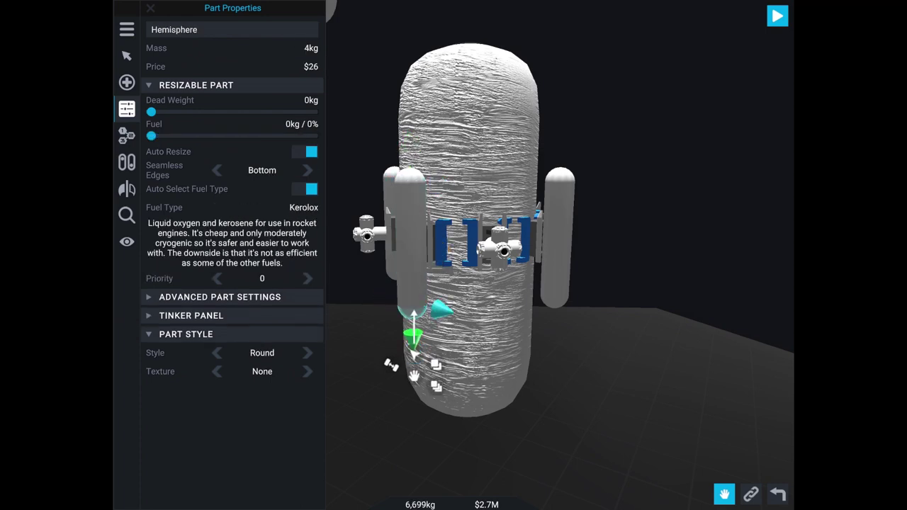
click(304, 188)
click(217, 207)
click(216, 206)
click(217, 207)
click(216, 207)
click(217, 206)
drag(151, 135, 313, 136)
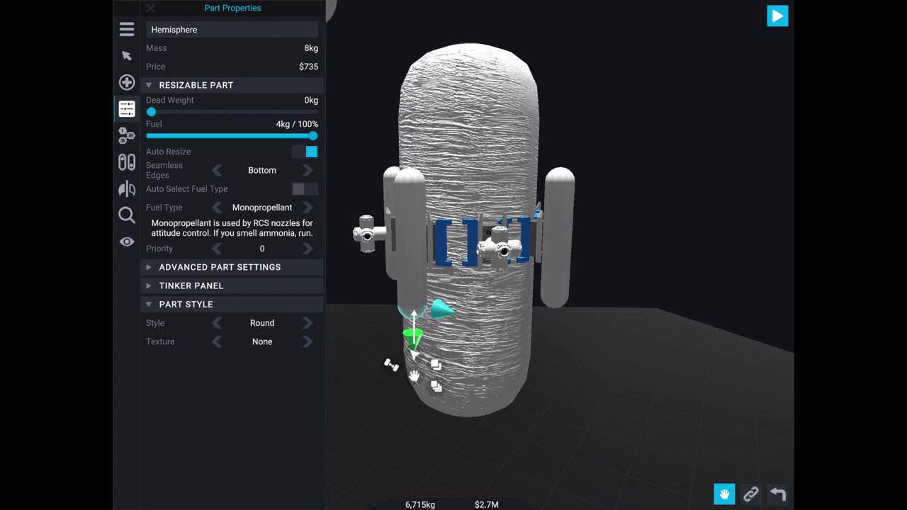